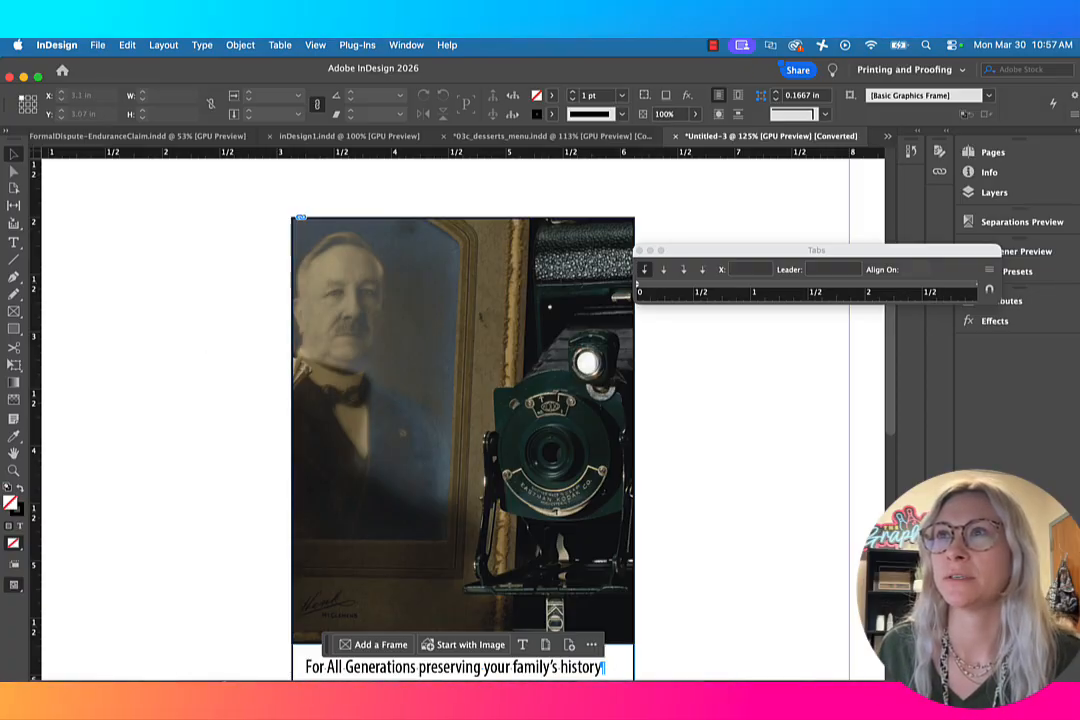
Step: Switch to Acrobat to read the 05B Family History formatting instructions, and return to the InDesign layout
left_click_drag(1079, 300, 805, 167)
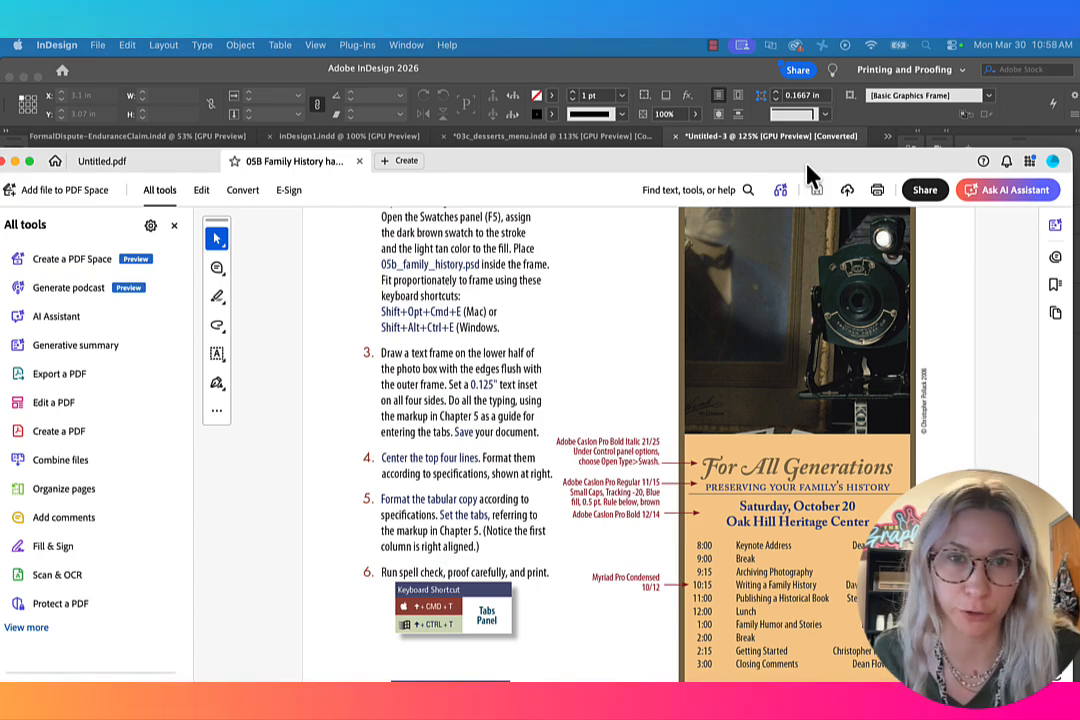
left_click_drag(808, 172, 1079, 80)
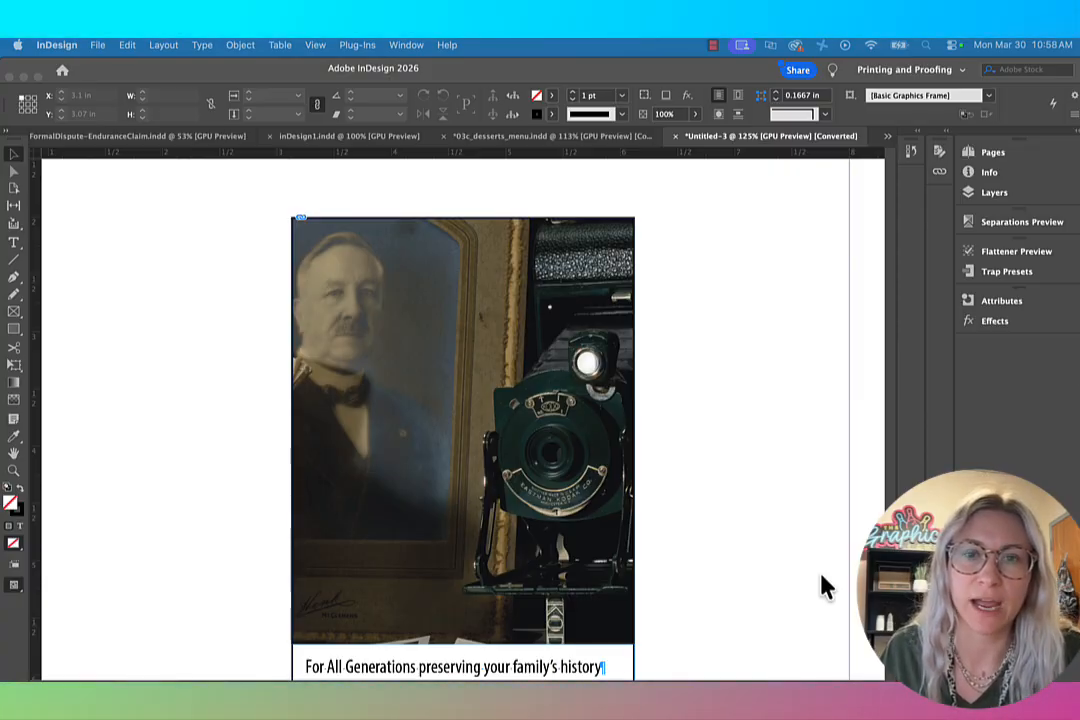
left_click(420, 435)
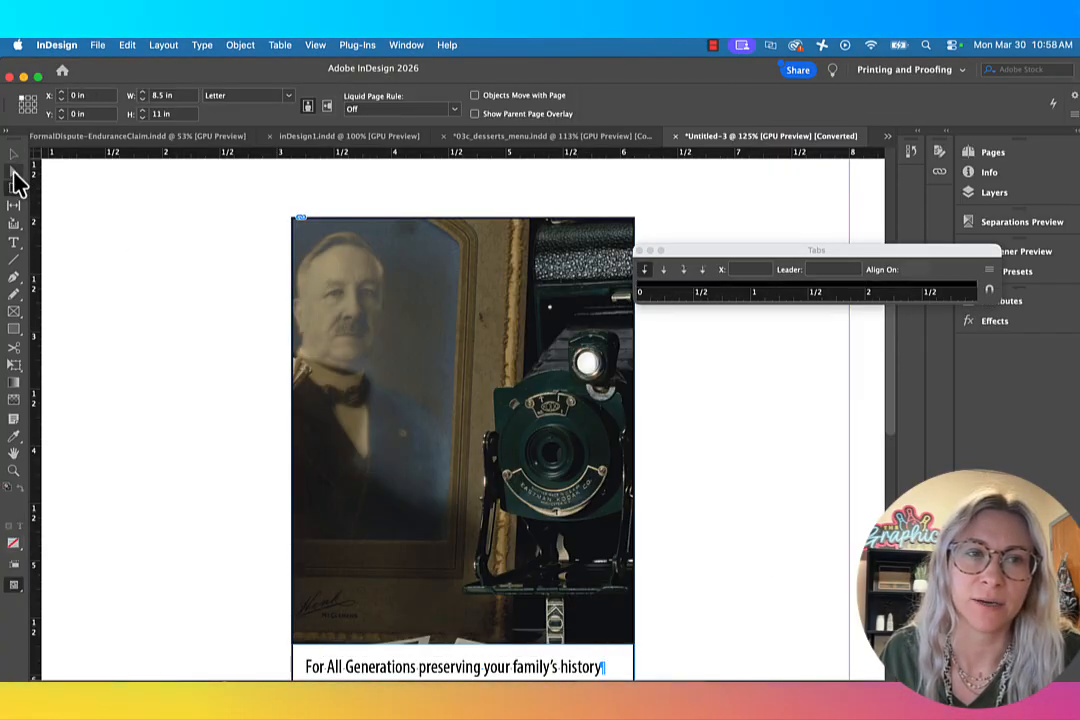
Step: Examine the unformatted event text below the photo and check the setting for hidden characters
left_click(13, 172)
left_click(372, 305)
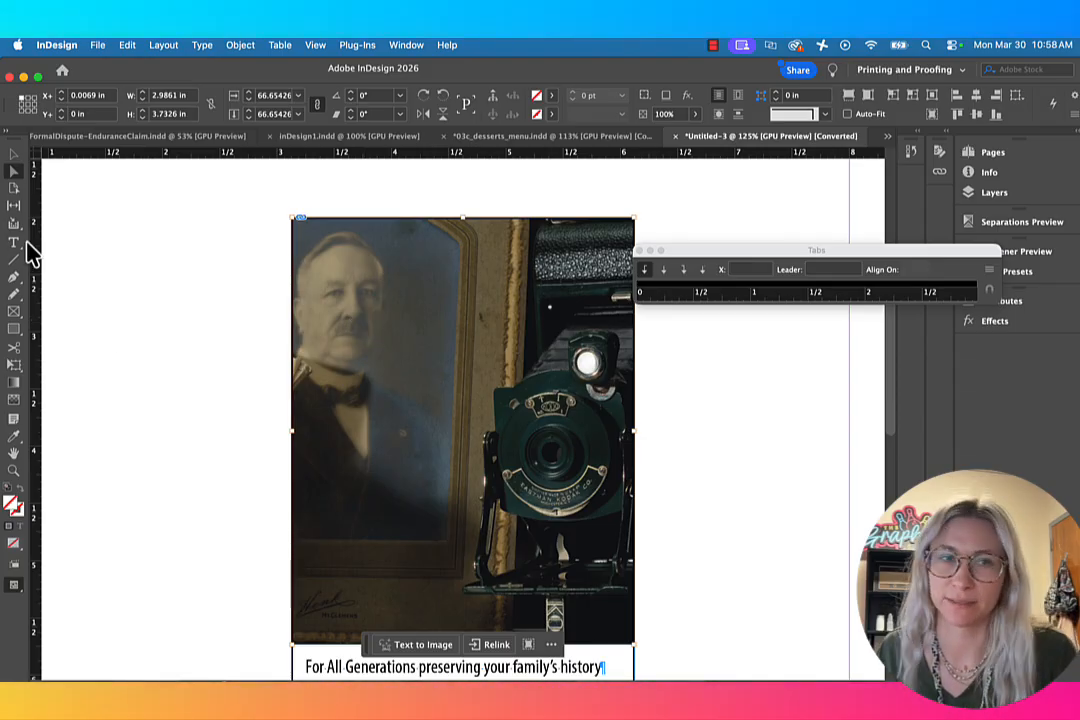
left_click(150, 310)
scroll(165, 315, "down", 3)
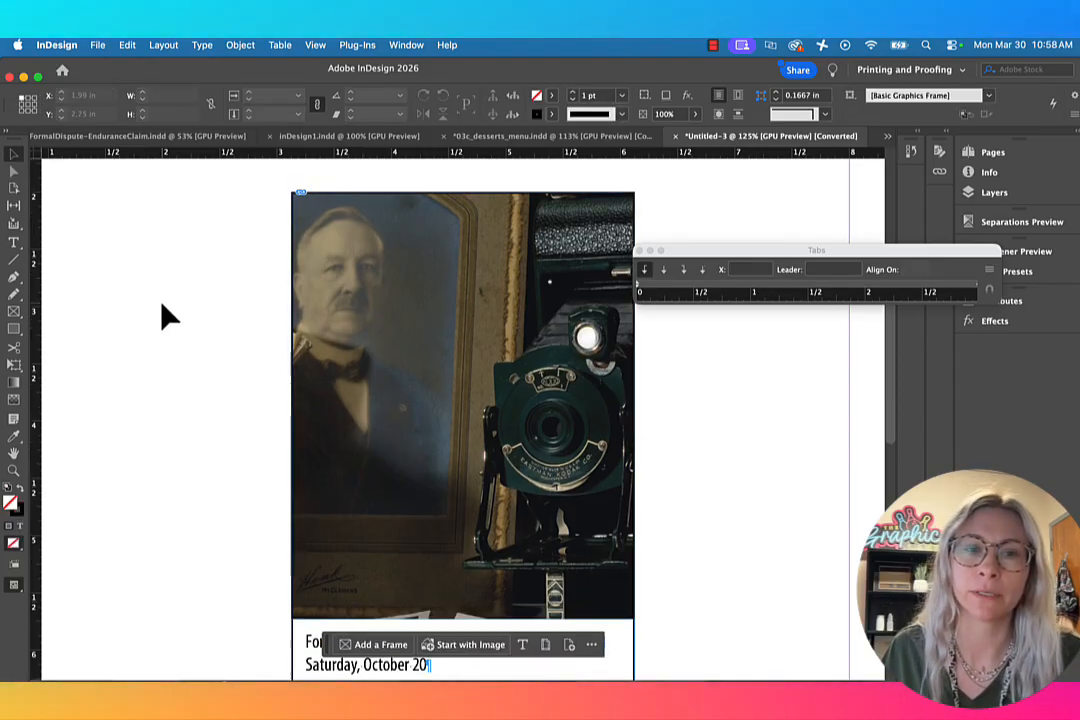
scroll(165, 315, "down", 5)
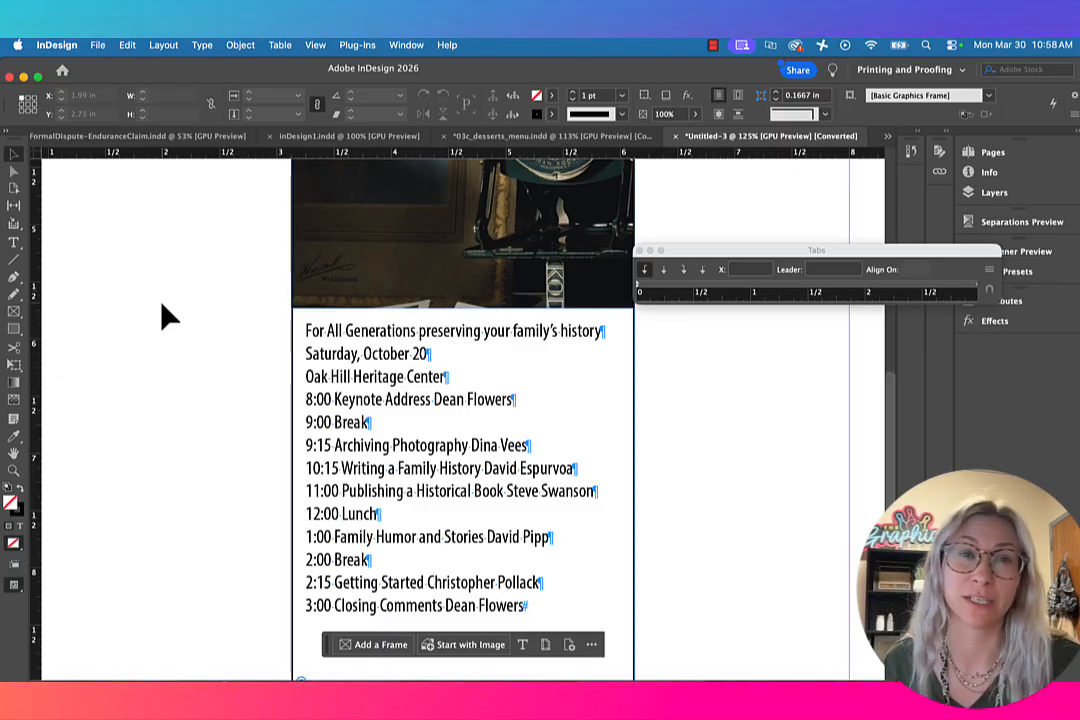
left_click(188, 48)
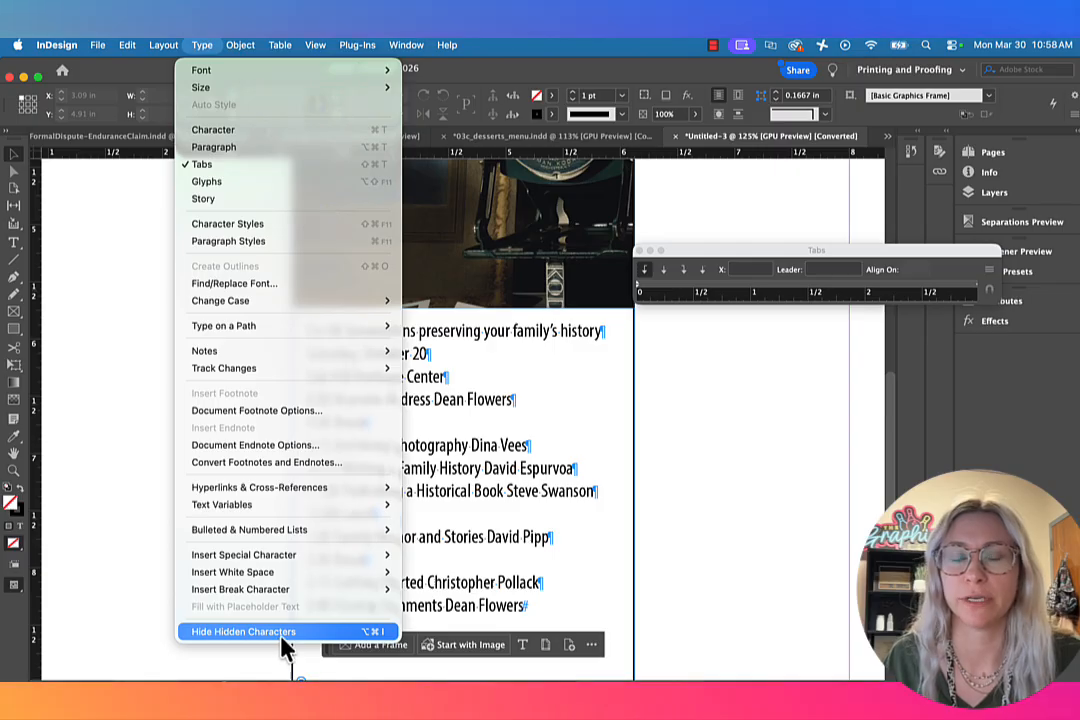
left_click(538, 490)
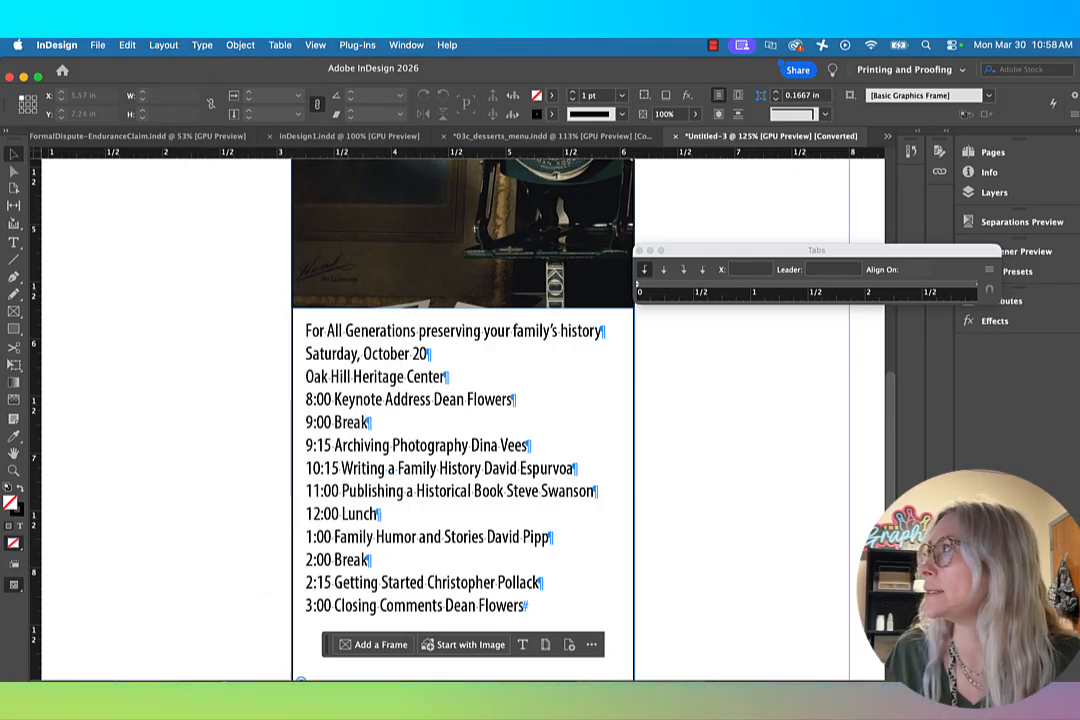
Step: Switch to Chrome and review the Exercise 05B sample layout and its tab stop markup
key("super+Tab")
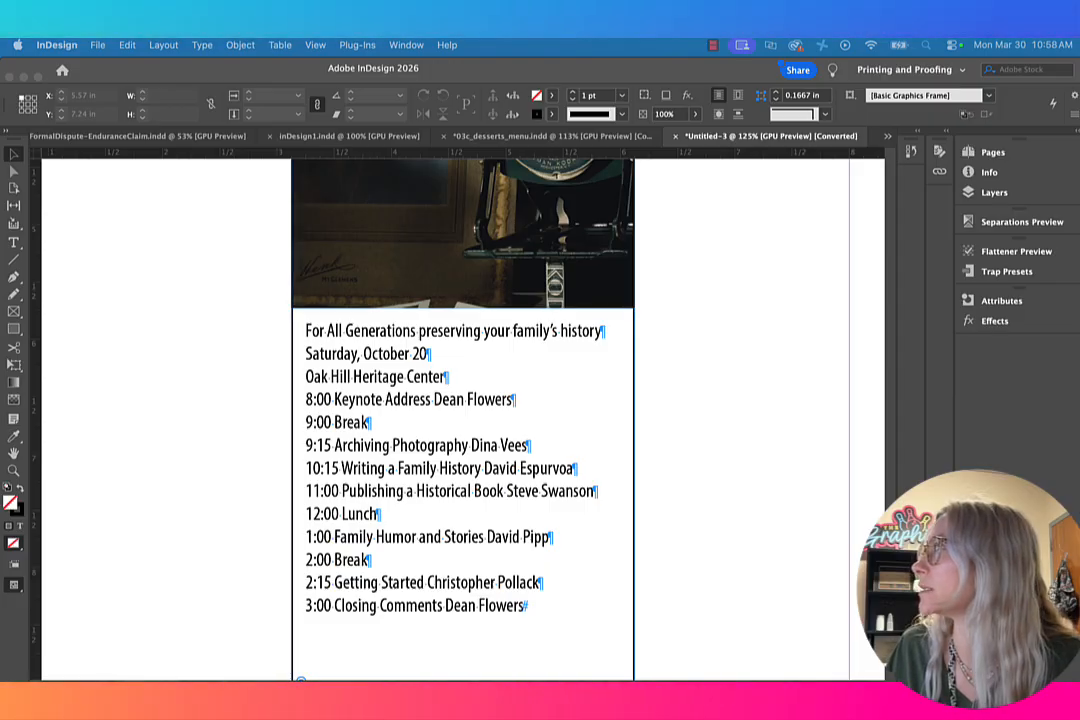
left_click_drag(760, 681, 2, 100)
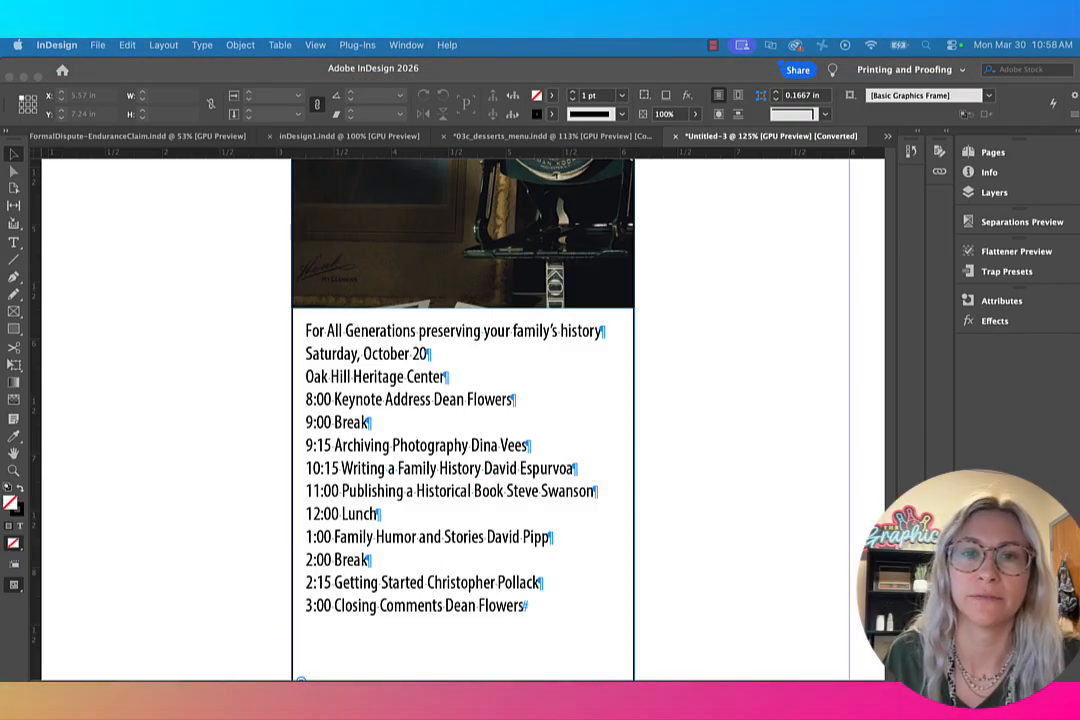
left_click_drag(76, 680, 1, 262)
key("F11")
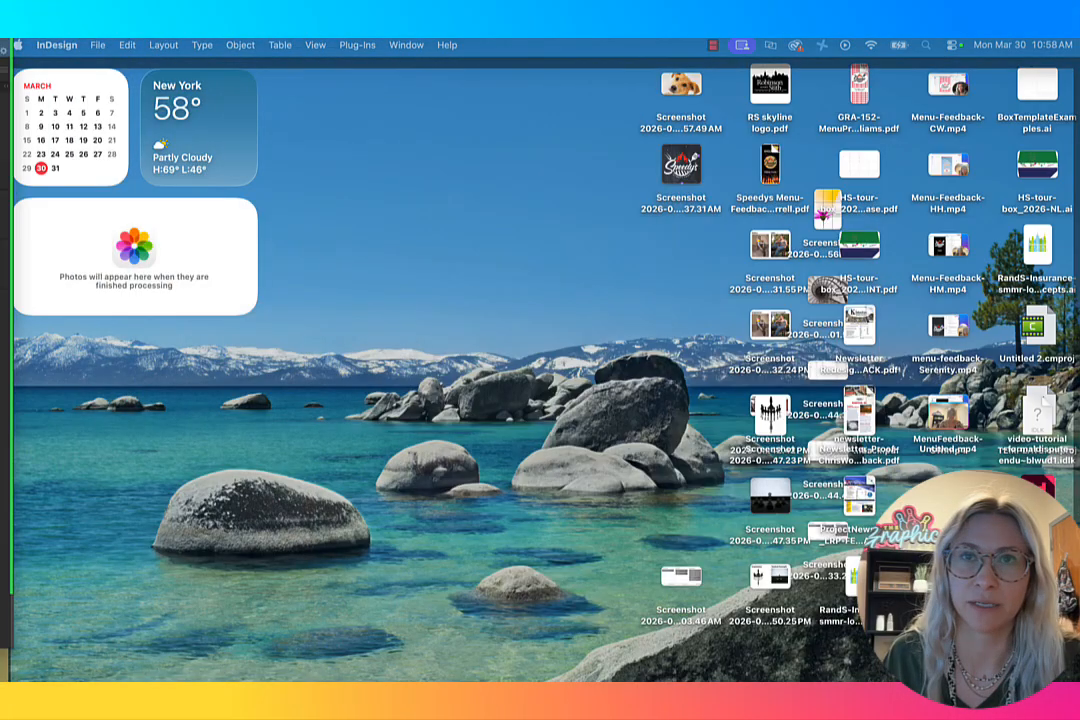
key("F11")
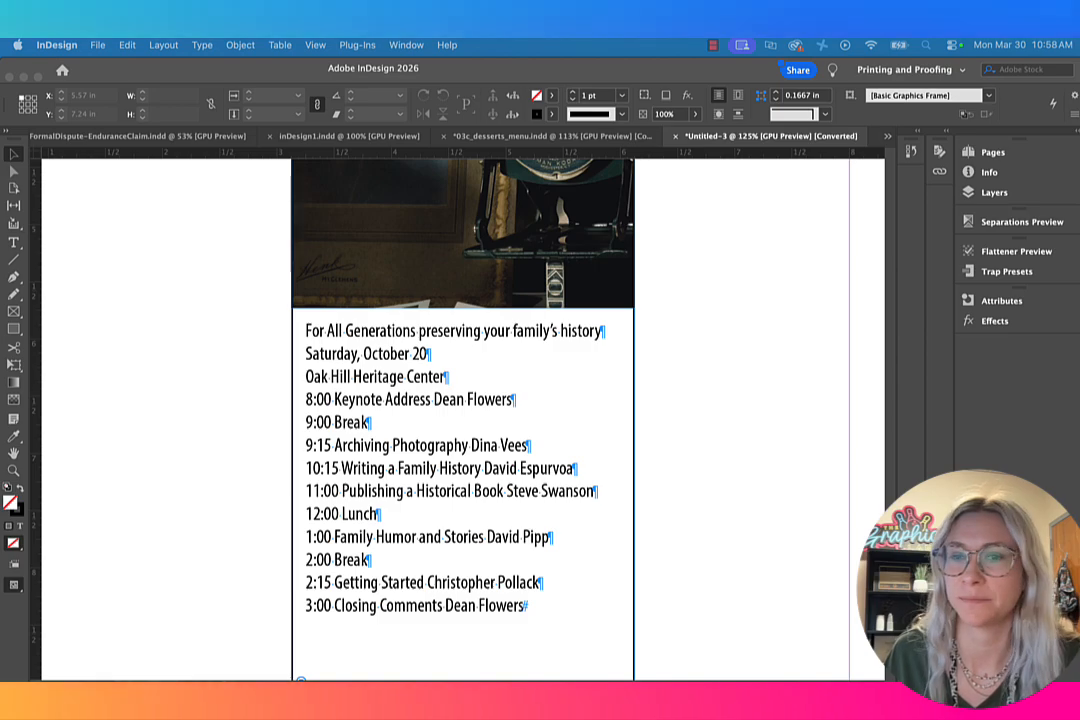
left_click_drag(40, 680, 5, 180)
left_click_drag(1000, 182, 942, 120)
scroll(531, 515, "down", 10)
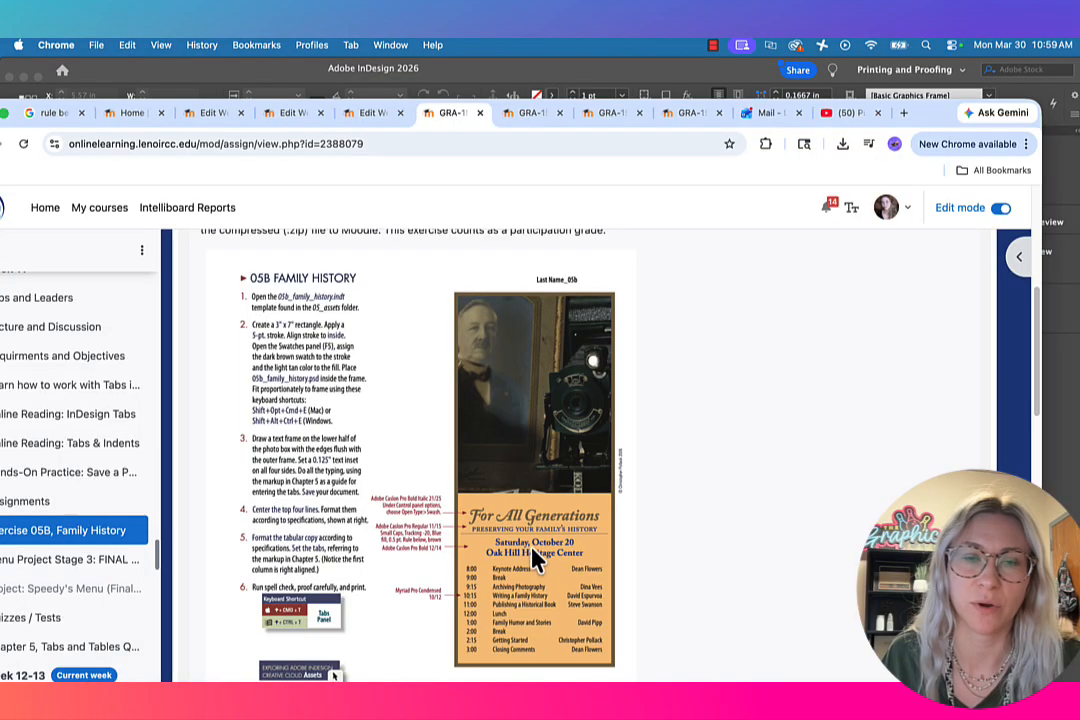
scroll(586, 550, "up", 1)
scroll(504, 514, "up", 1)
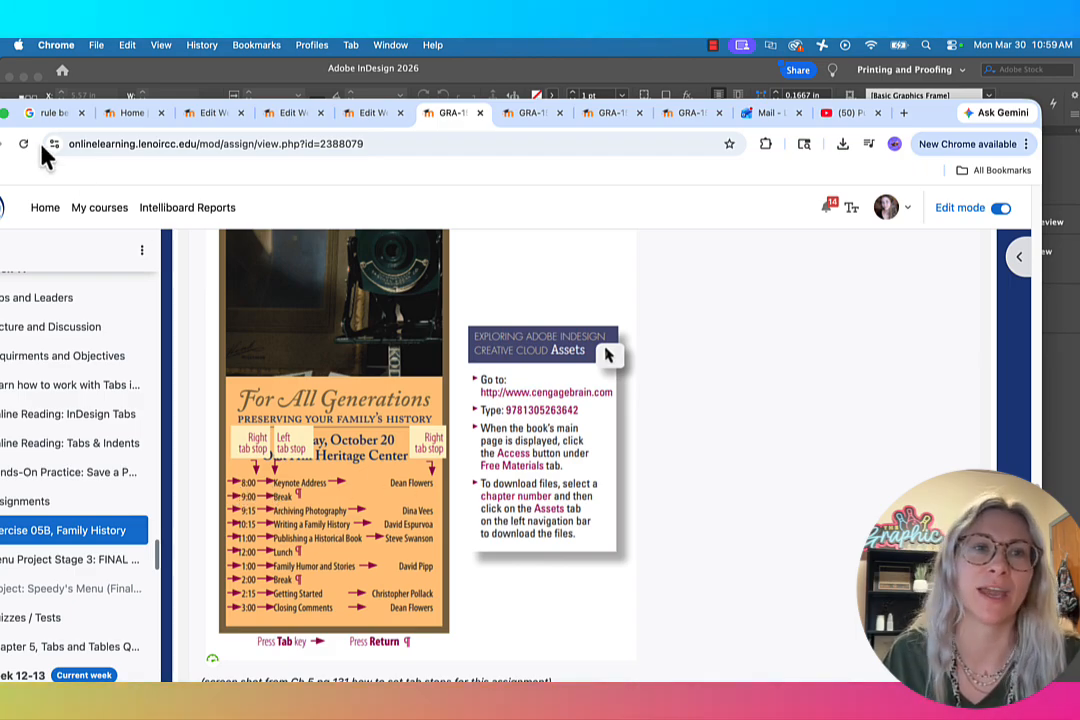
left_click(92, 94)
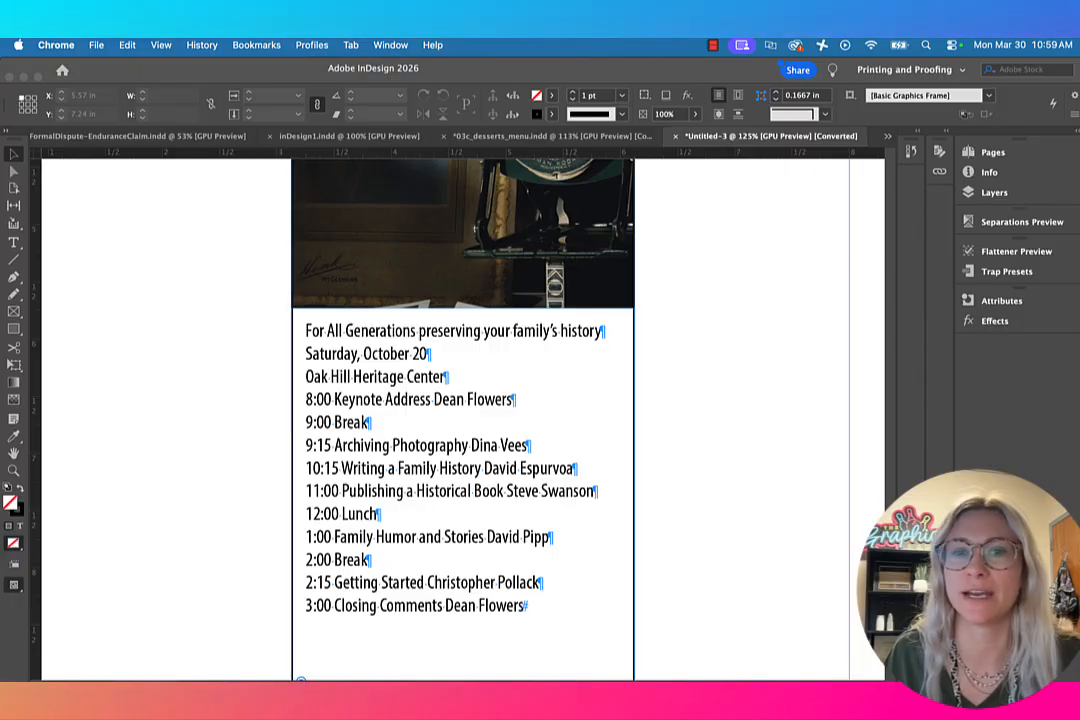
Step: Back in InDesign, move the Tabs panel above the text and center the lines from For All Generations through Oak Hill Heritage Center
left_click(518, 614)
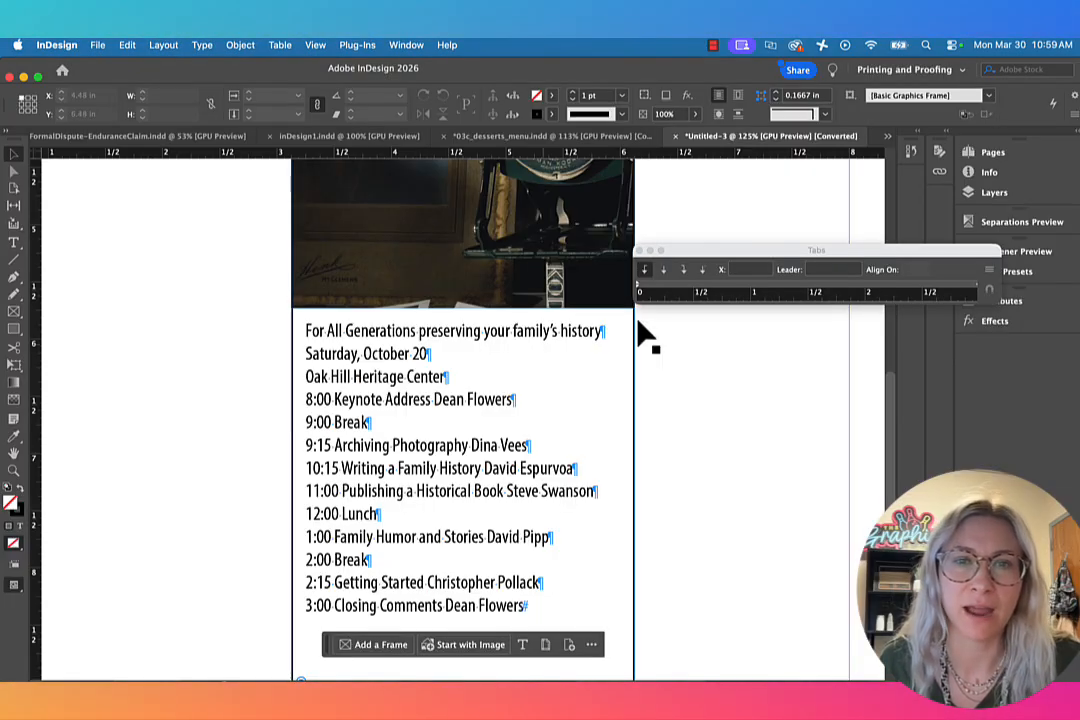
left_click_drag(723, 254, 354, 238)
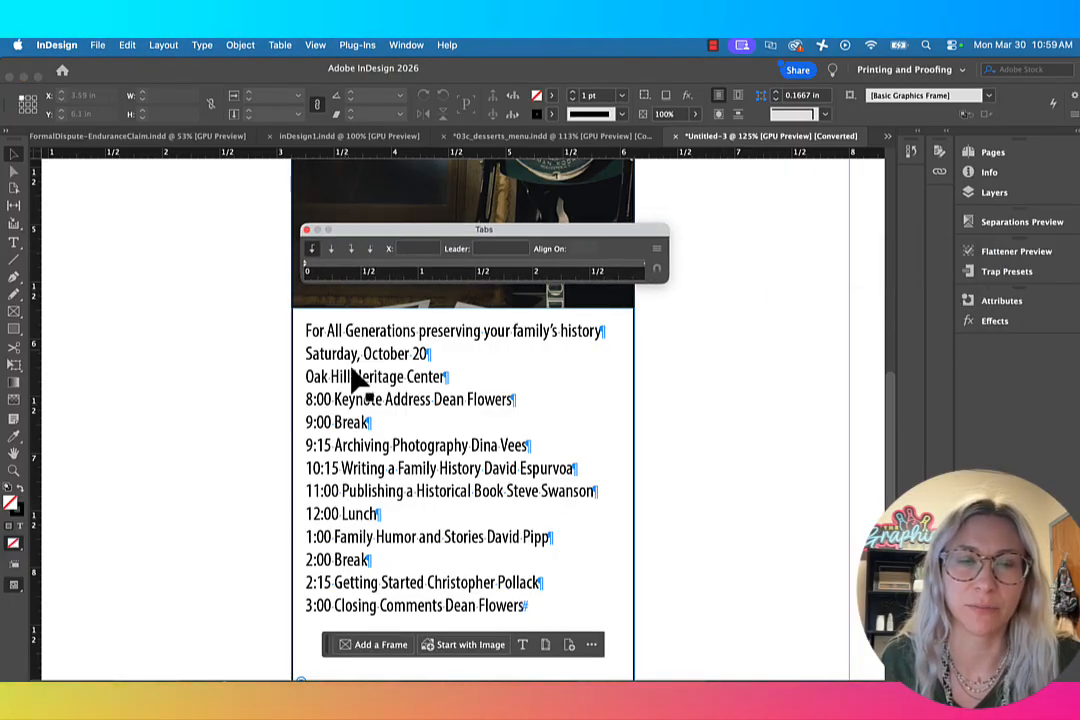
left_click(15, 245)
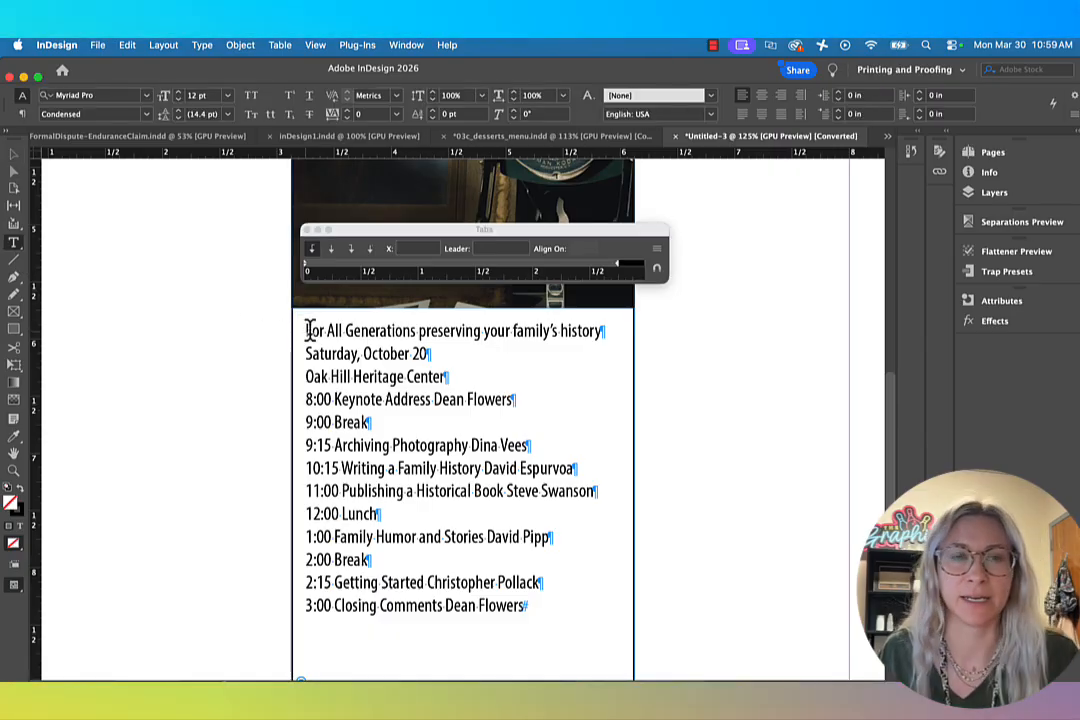
left_click_drag(306, 330, 517, 371)
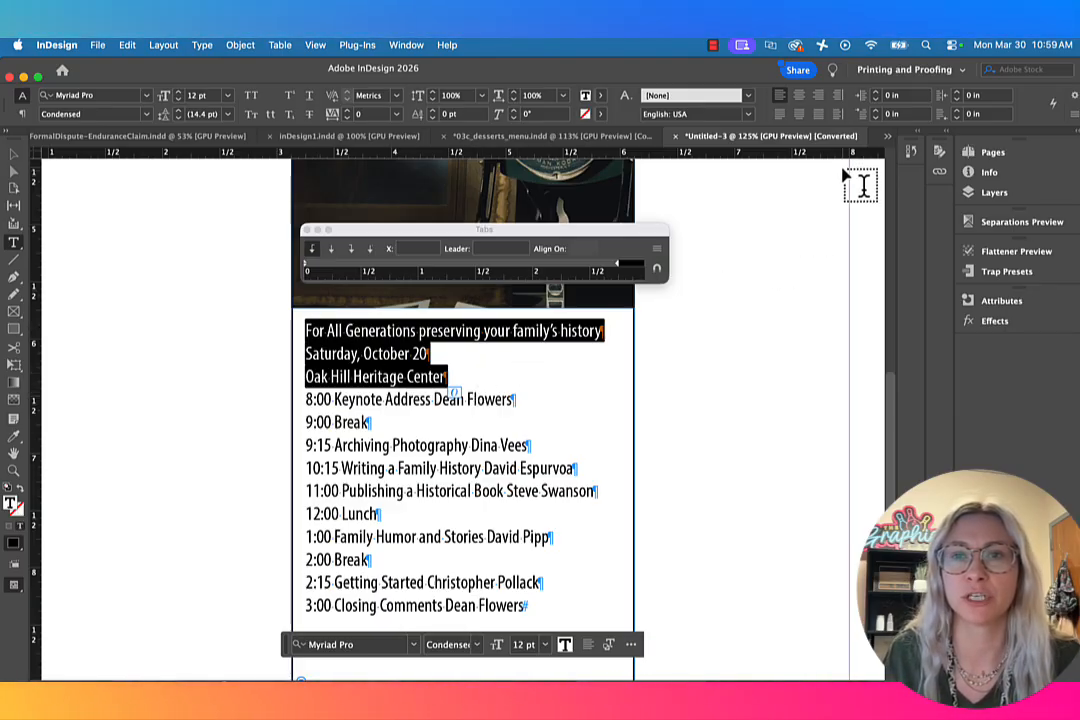
left_click(799, 96)
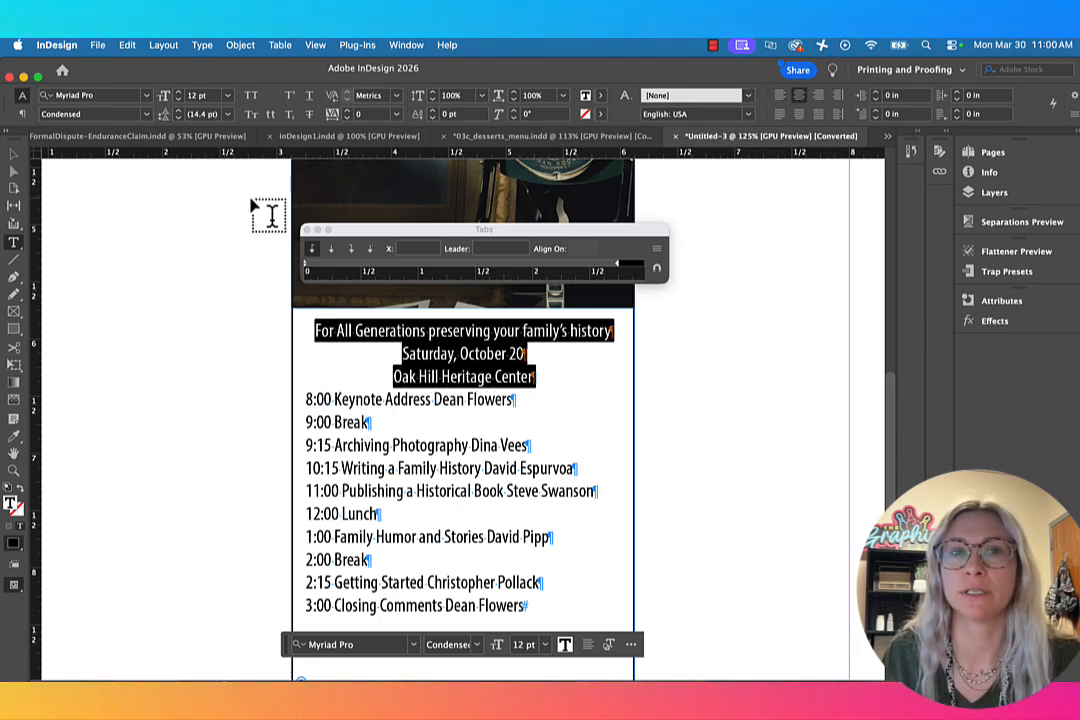
left_click(924, 72)
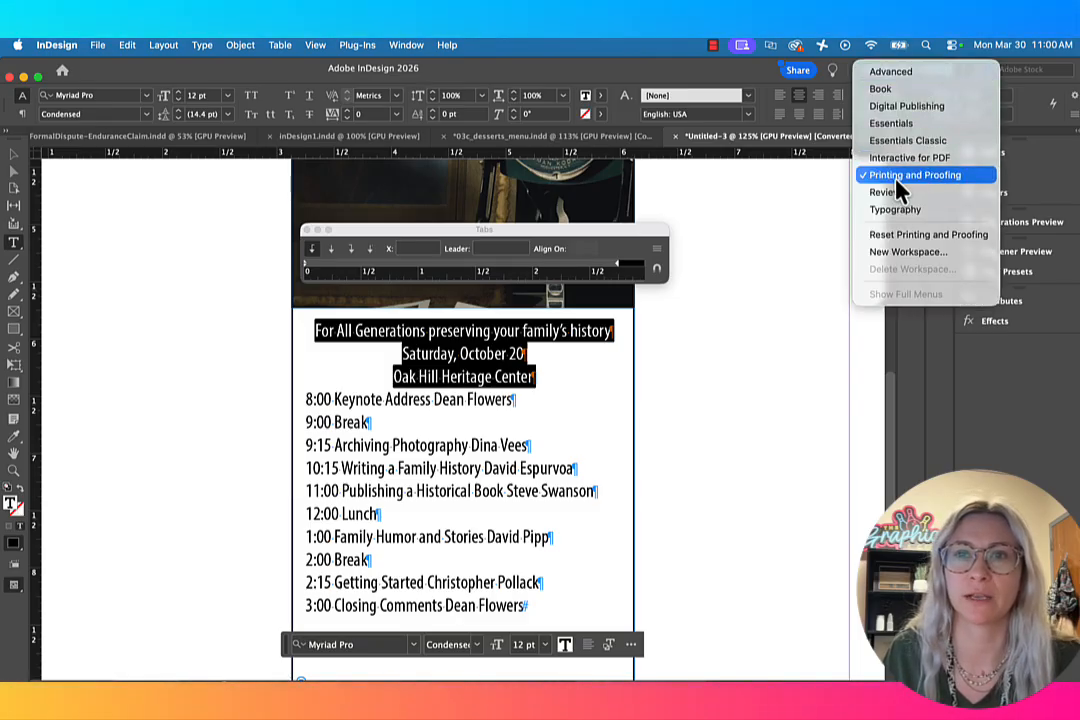
left_click(671, 84)
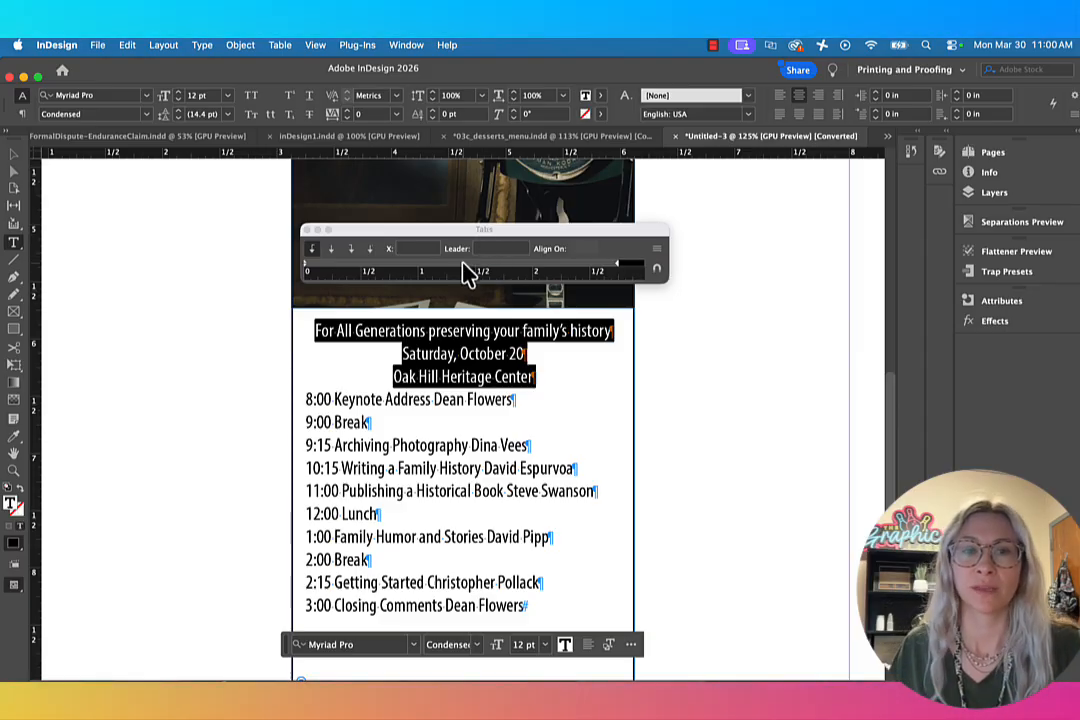
Step: Move the Tabs panel clear of the heading and start a new paragraph before "preserving your family's history"
left_click_drag(423, 234, 405, 183)
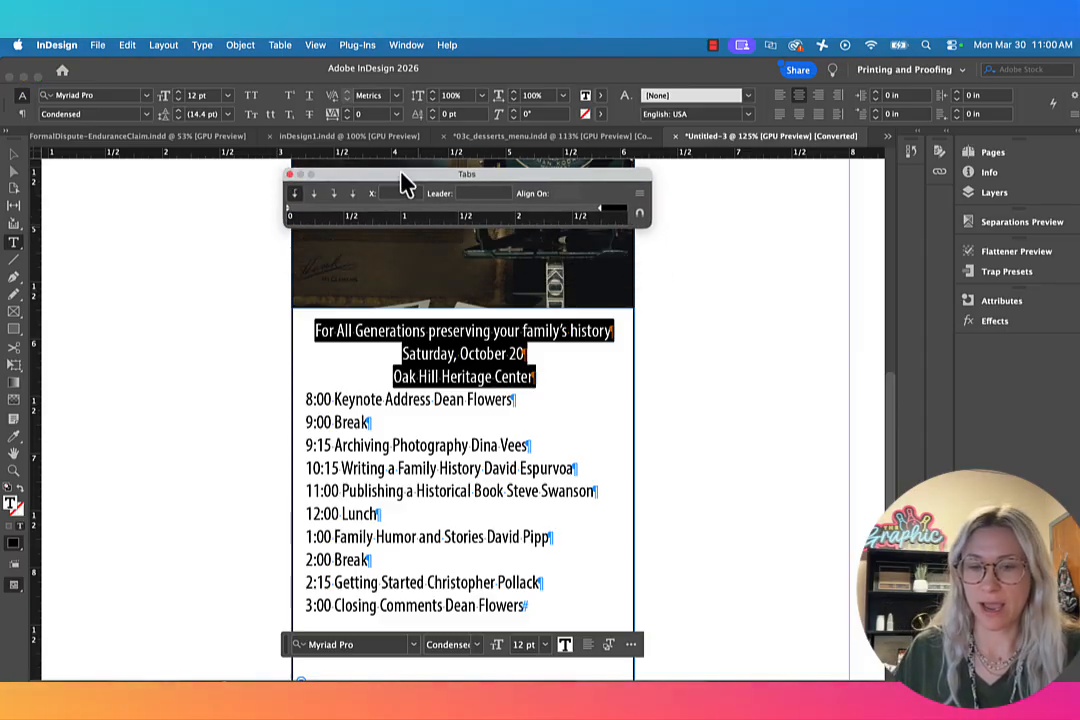
key("super+equal")
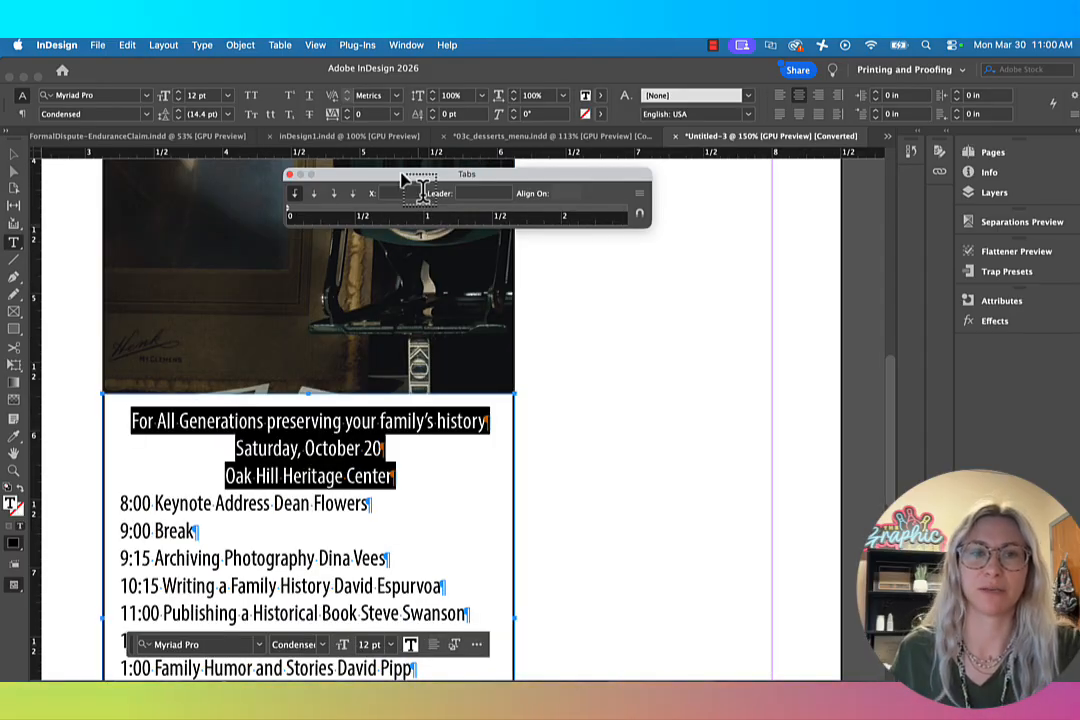
left_click(11, 157)
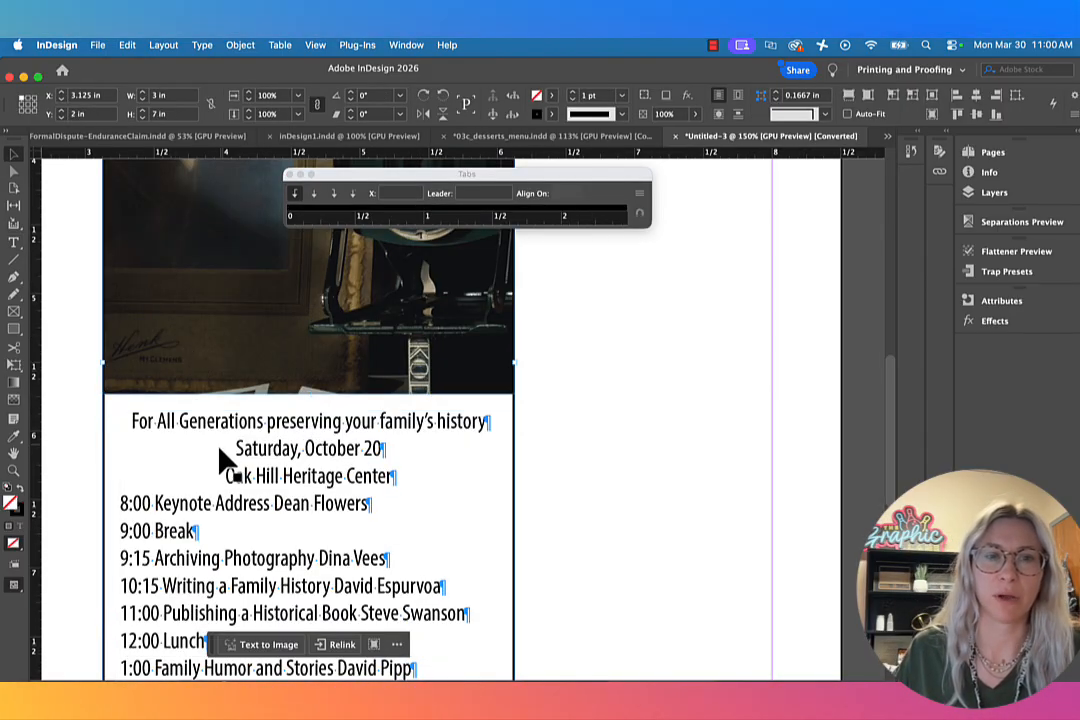
scroll(190, 525, "down", 3)
scroll(190, 525, "left", 3)
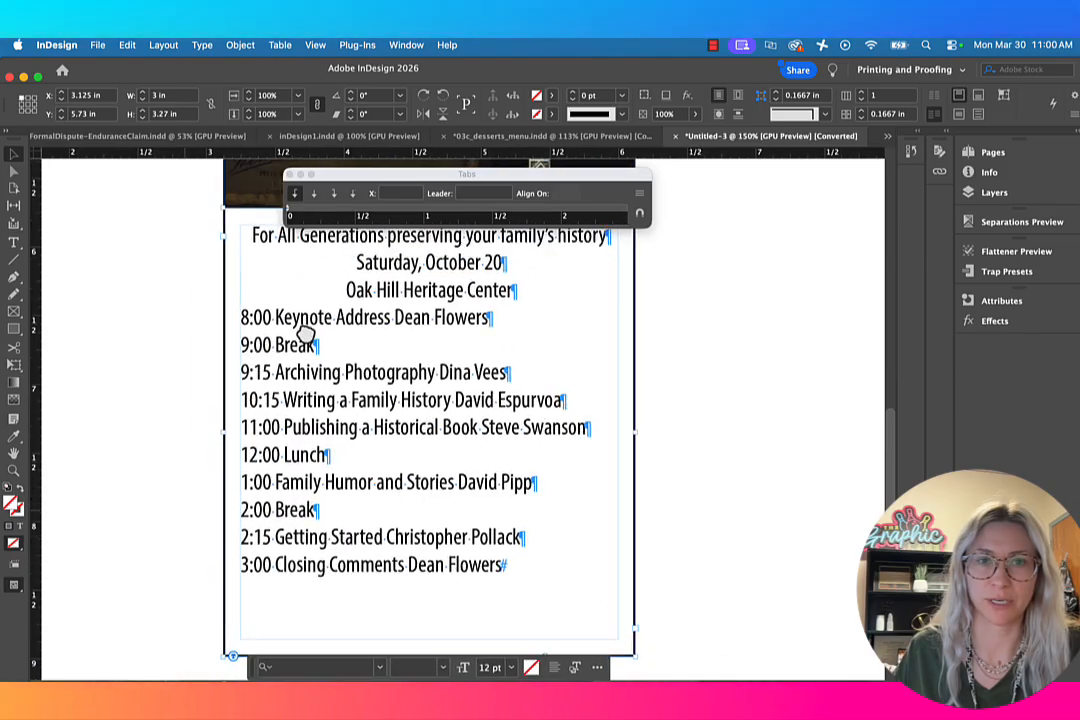
left_click(15, 244)
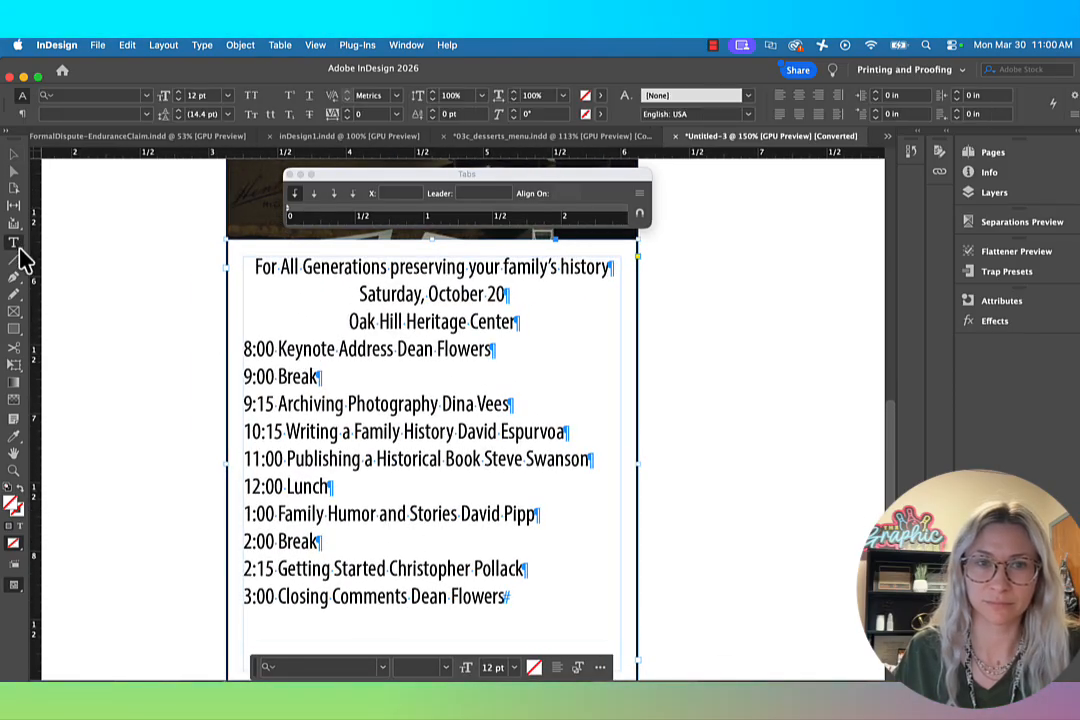
left_click(380, 350)
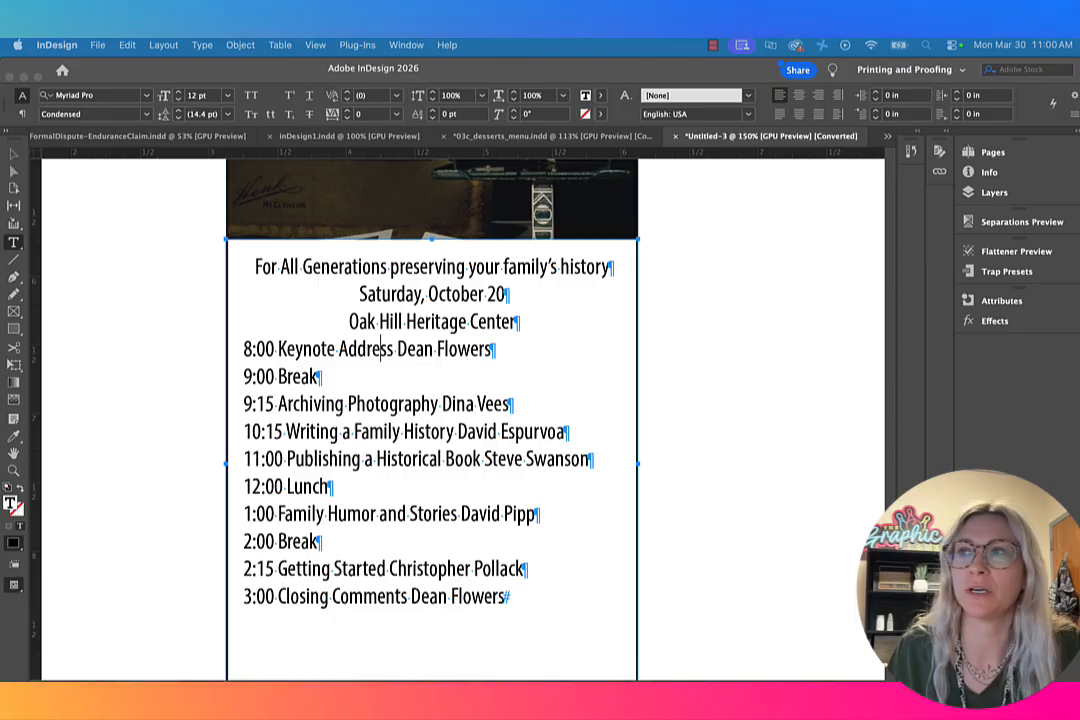
left_click(430, 268)
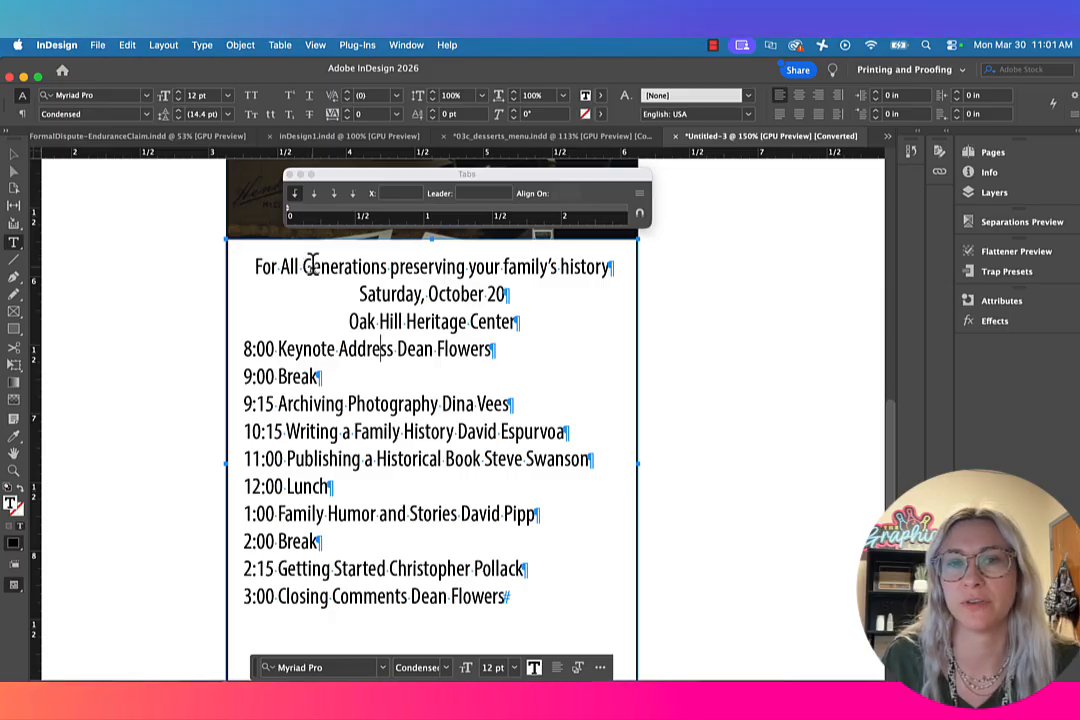
left_click(386, 268)
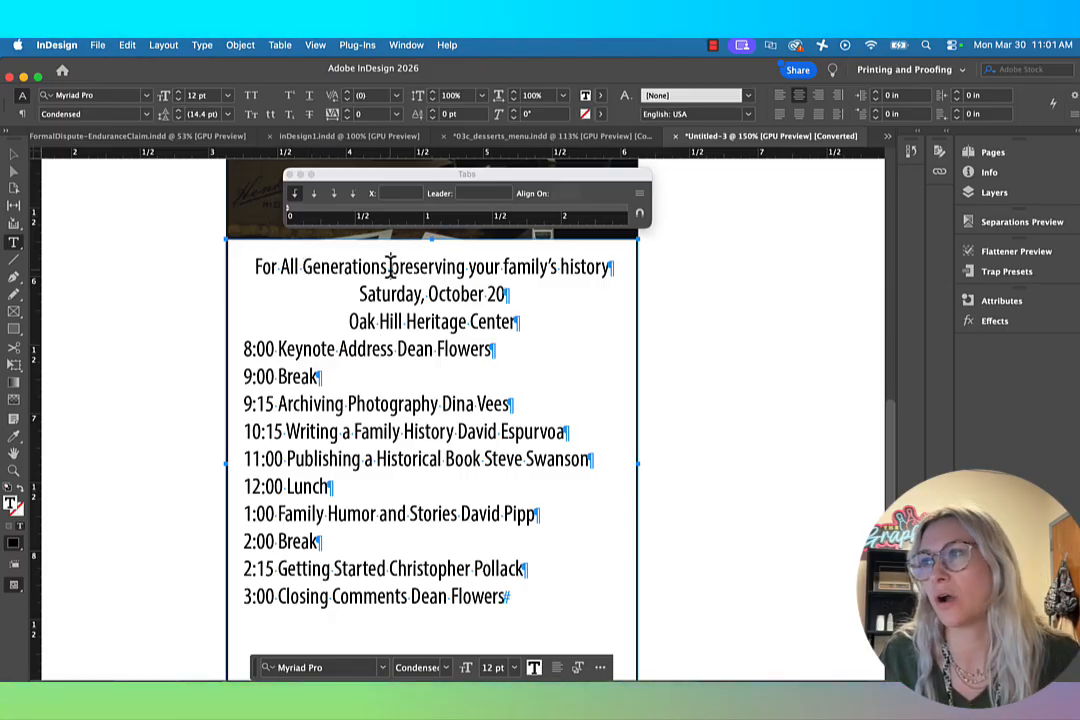
key("Return")
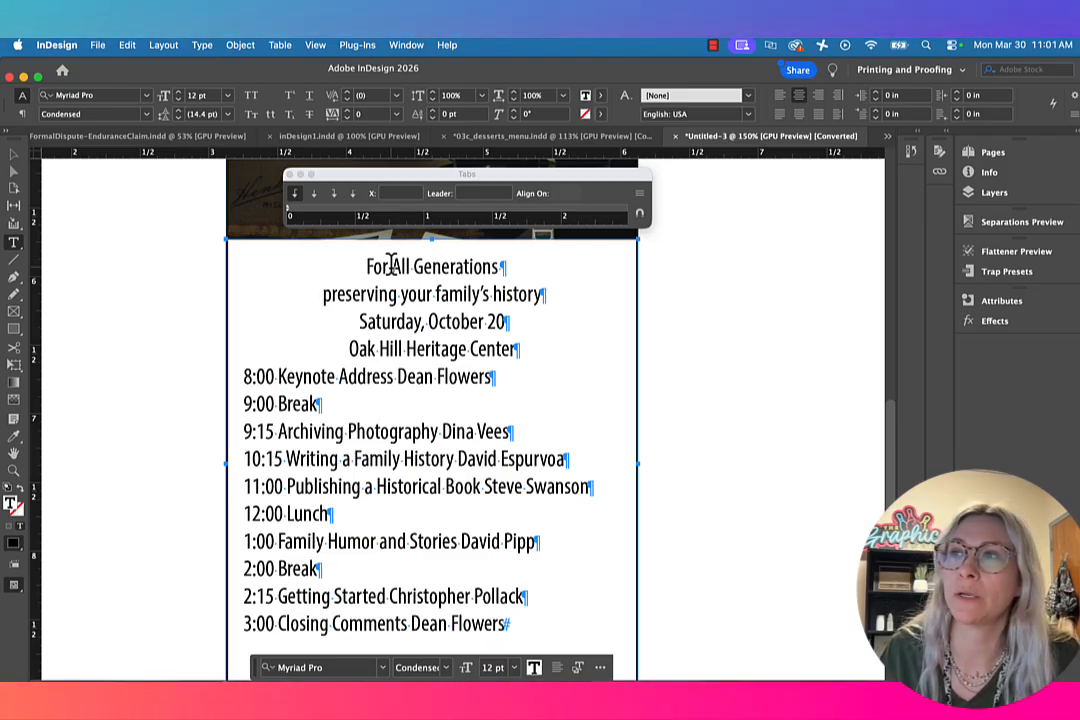
Step: Set the For All Generations line to 21 pt type with 25 pt leading
triple_click(389, 267)
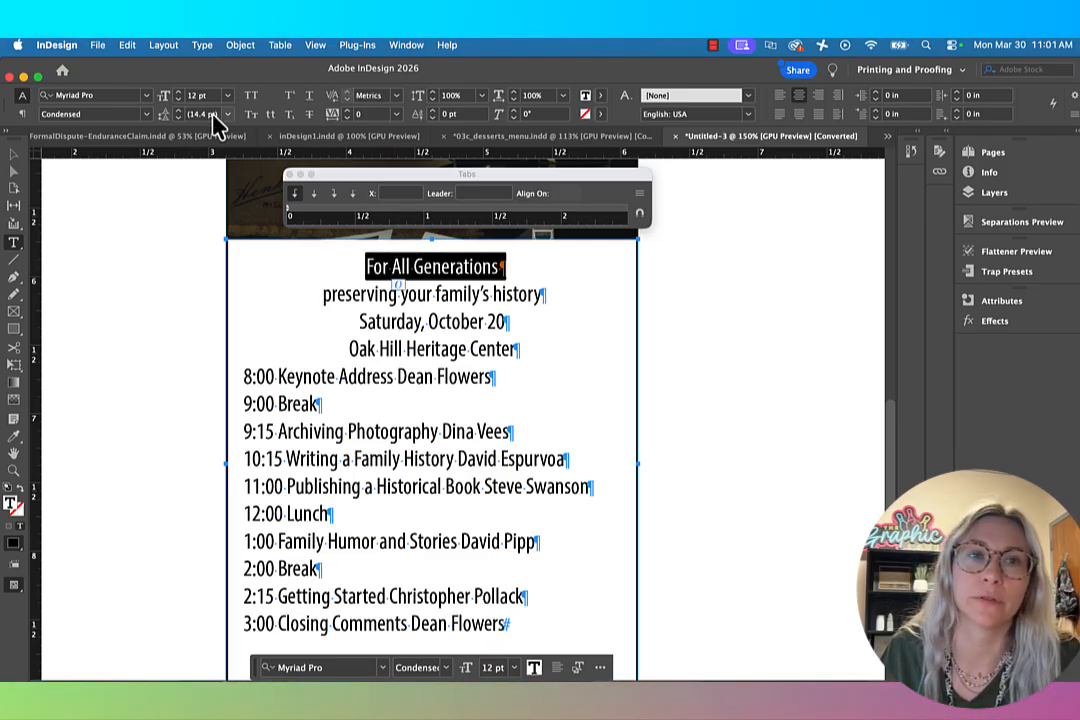
left_click(168, 92)
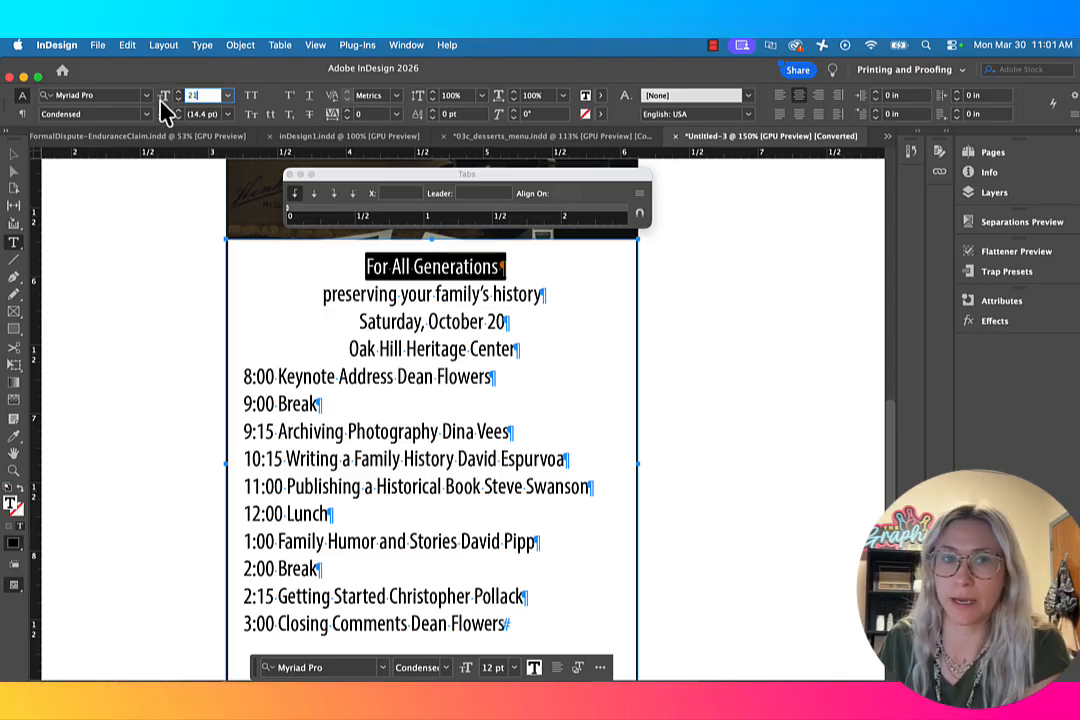
type("21")
key("Tab")
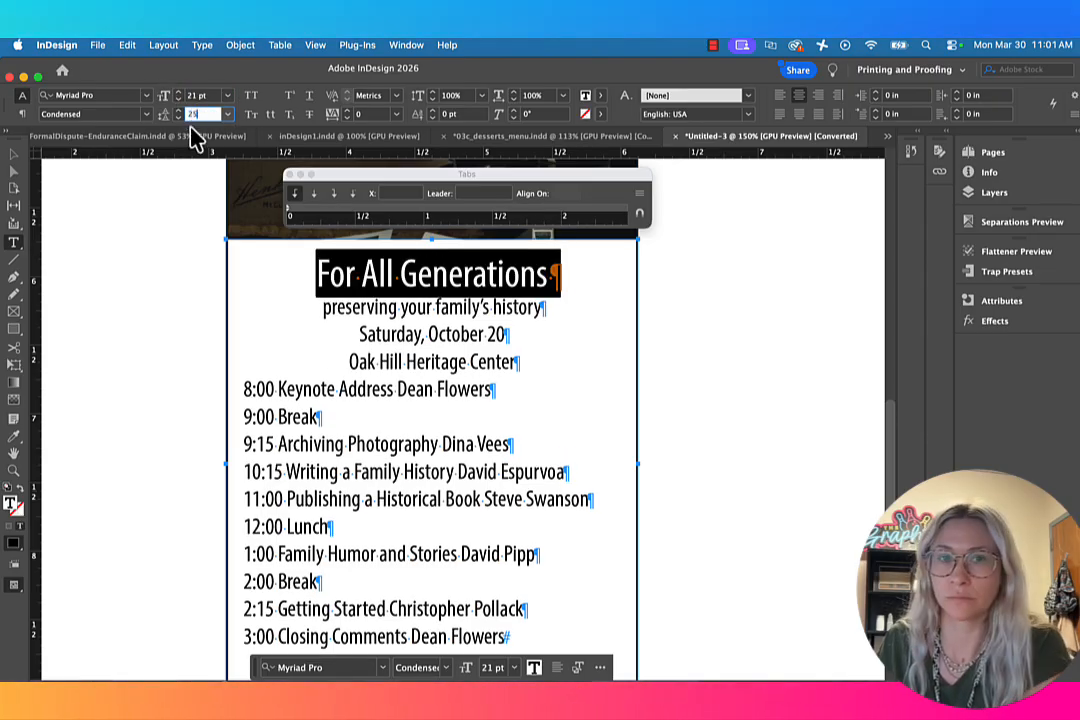
key("shift+Tab")
left_click(466, 273)
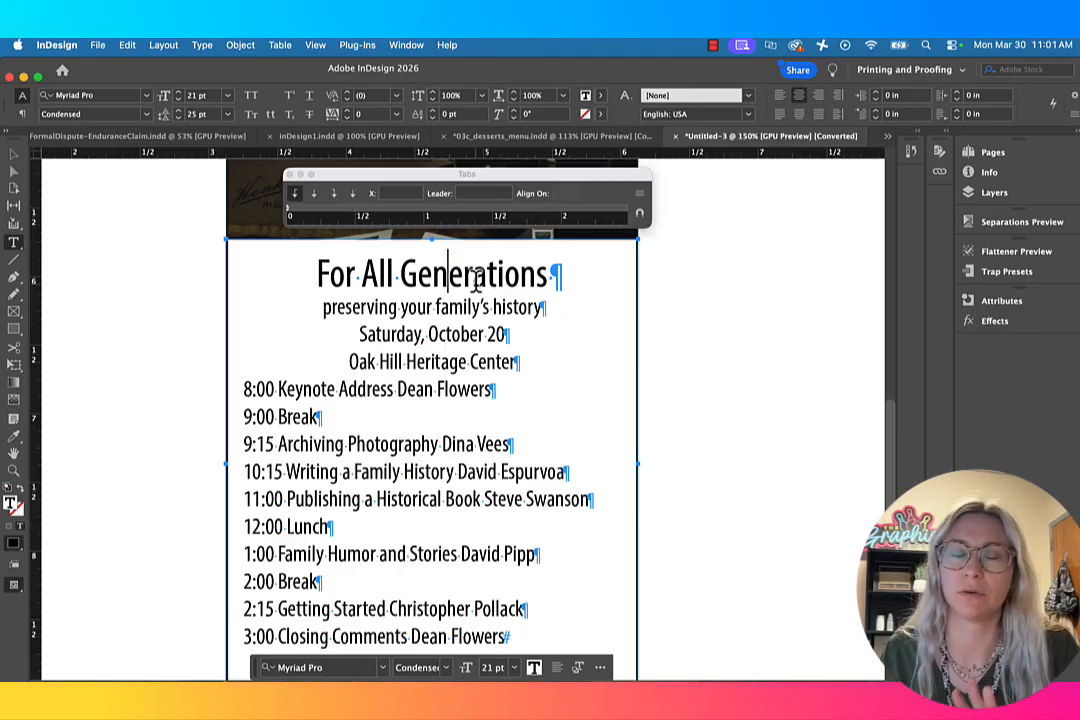
Step: Open the paragraph rules for the "preserving your family's history" line and turn on a rule below it
triple_click(391, 308)
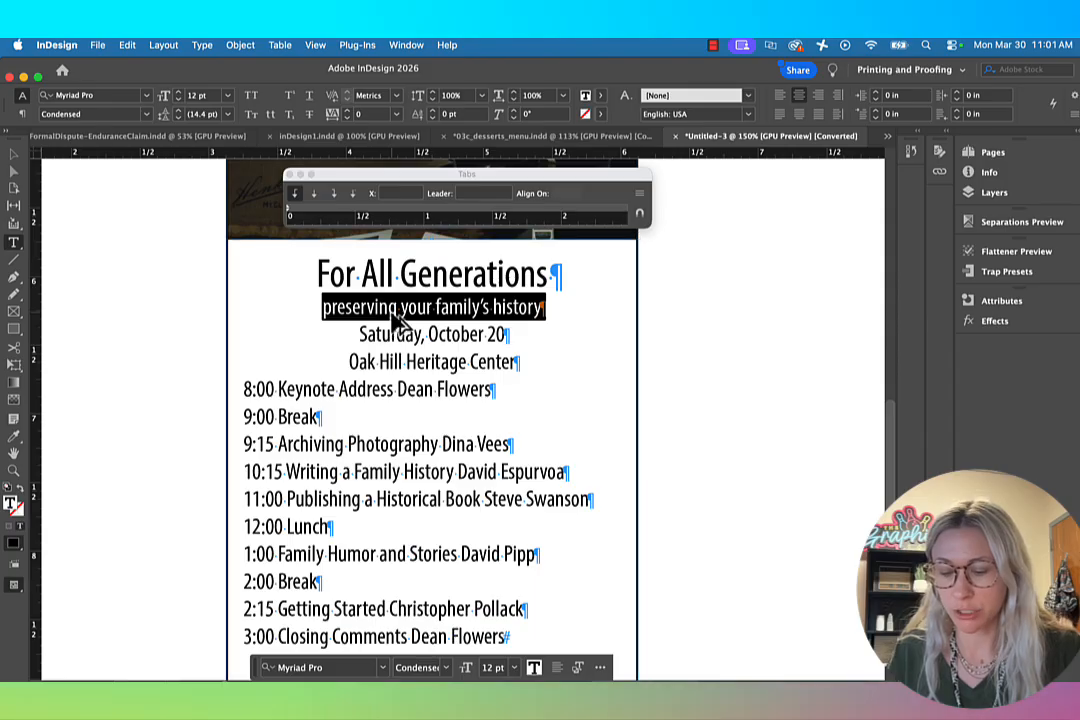
key("super+alt+j")
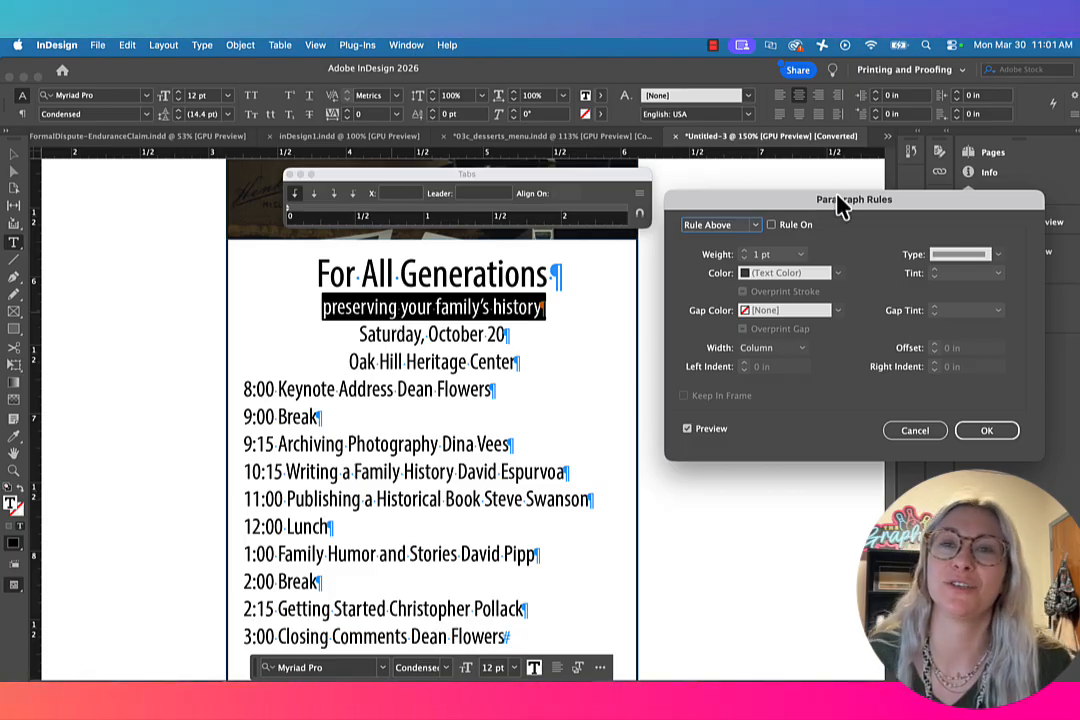
left_click_drag(863, 207, 839, 197)
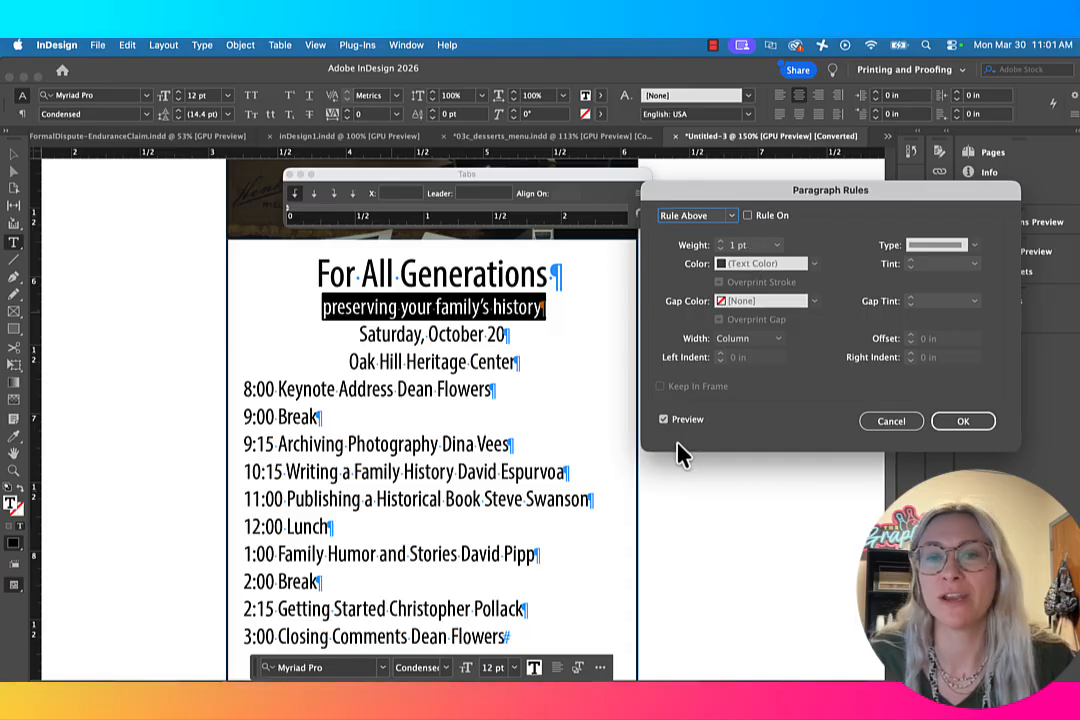
left_click(737, 216)
left_click(728, 242)
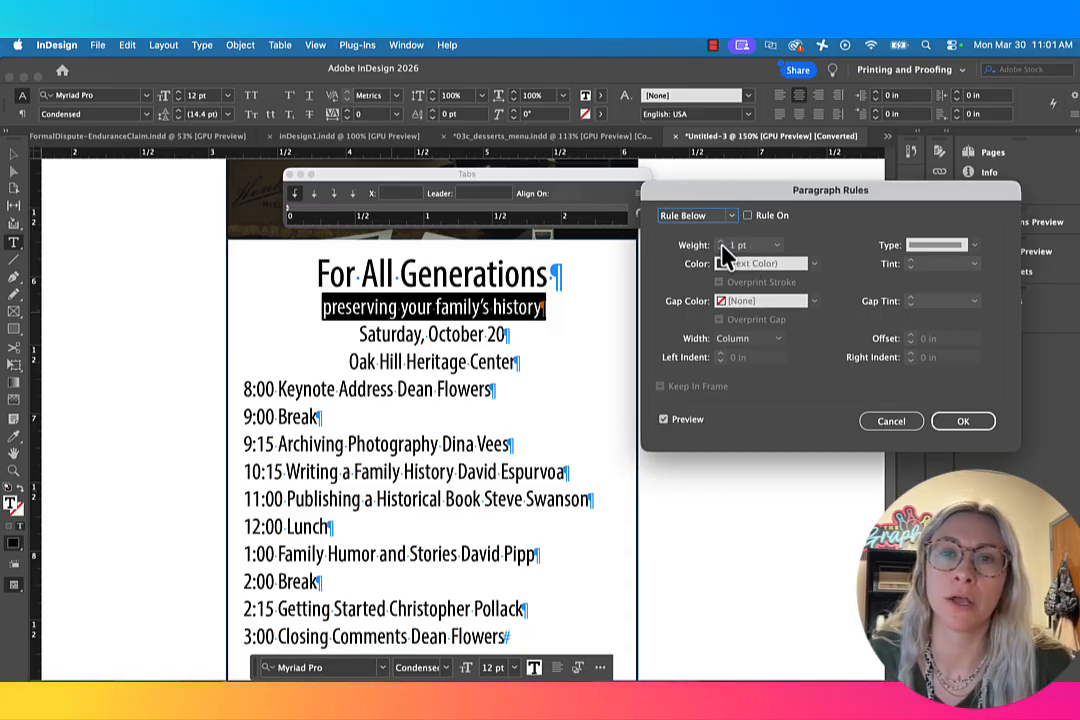
left_click(748, 216)
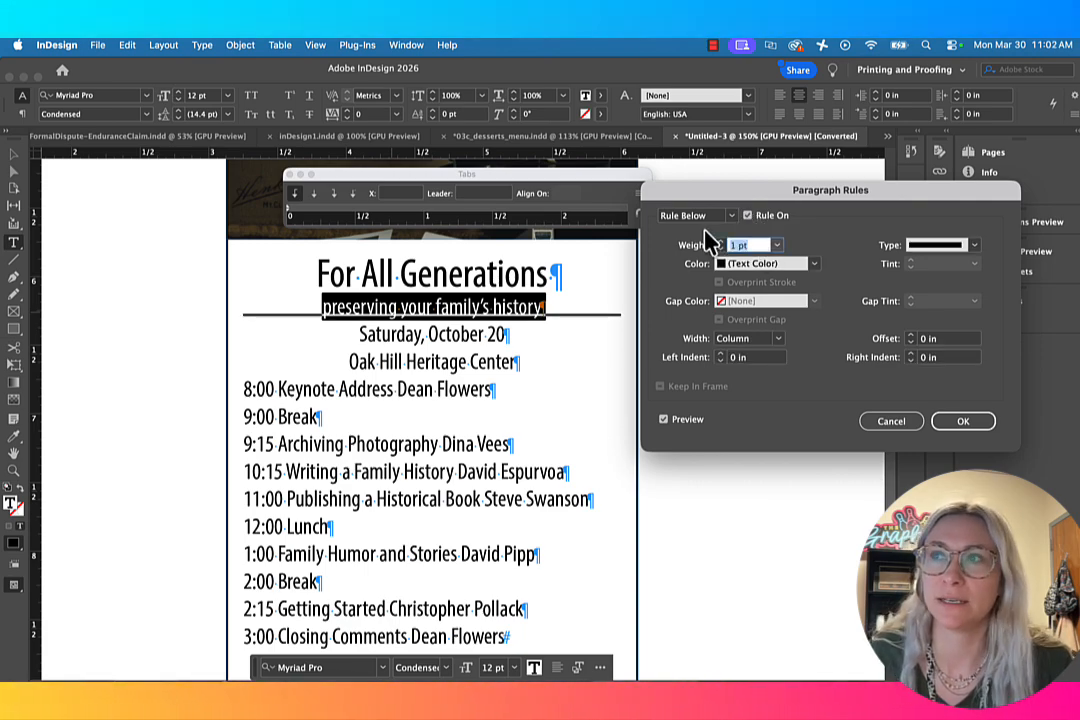
Step: Give the rule below a 0.5 pt weight, the C=44 M=49 Y=76 K=21 color and a 0.0625 in offset, and apply it
type(".5")
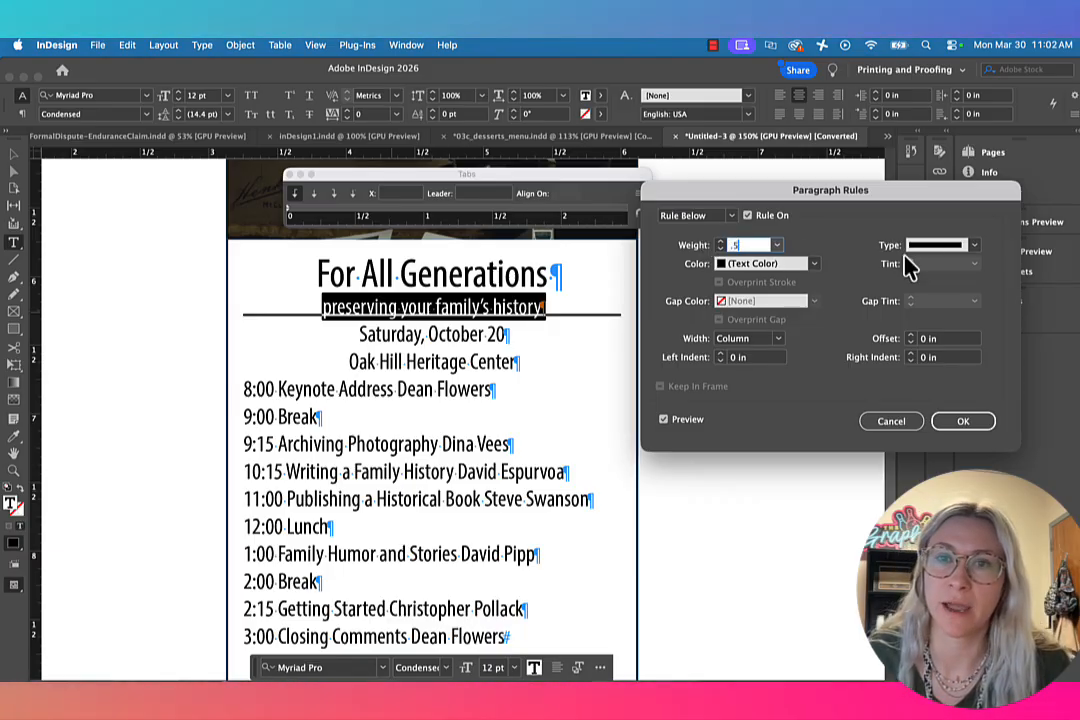
left_click(816, 265)
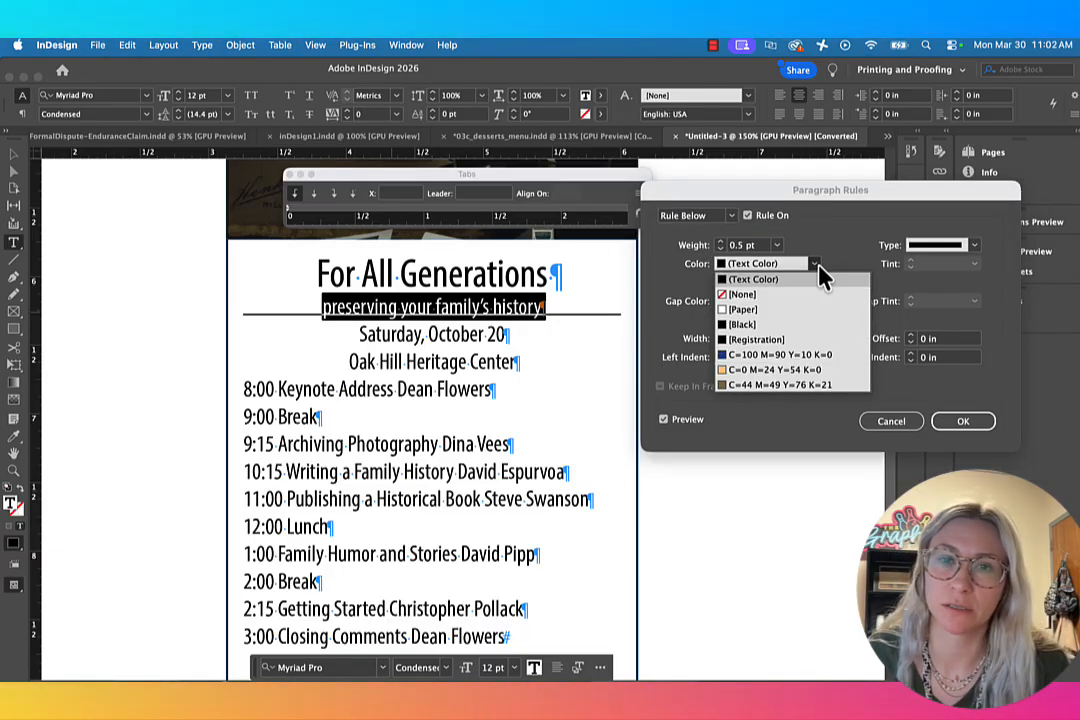
left_click(753, 386)
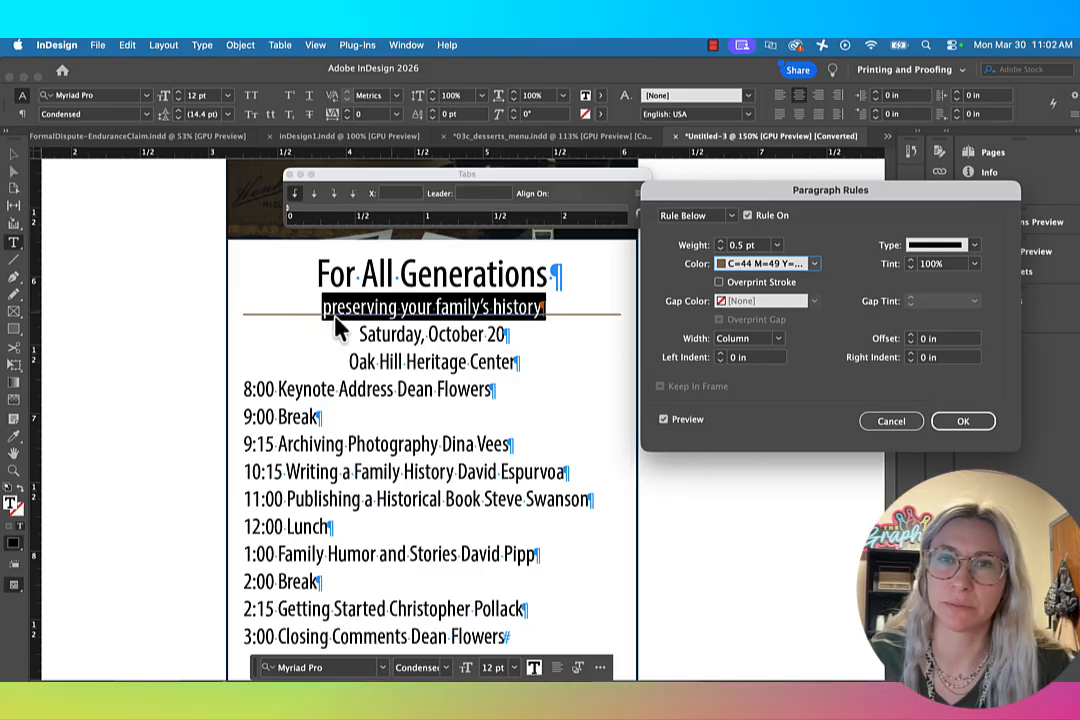
left_click(910, 336)
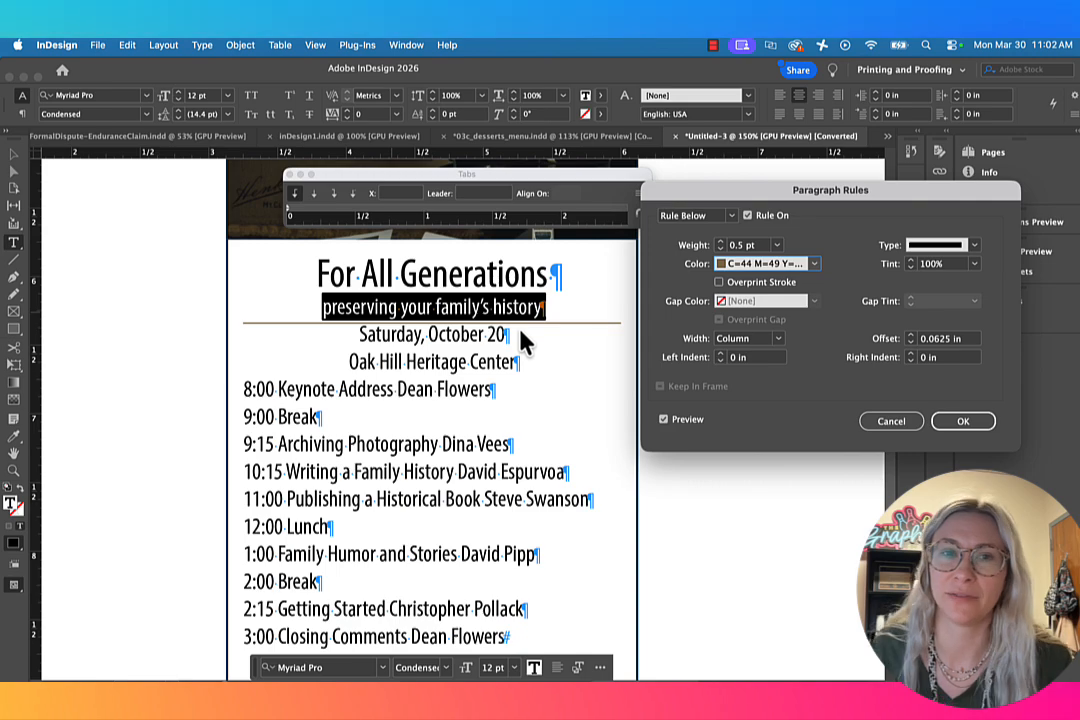
left_click(962, 422)
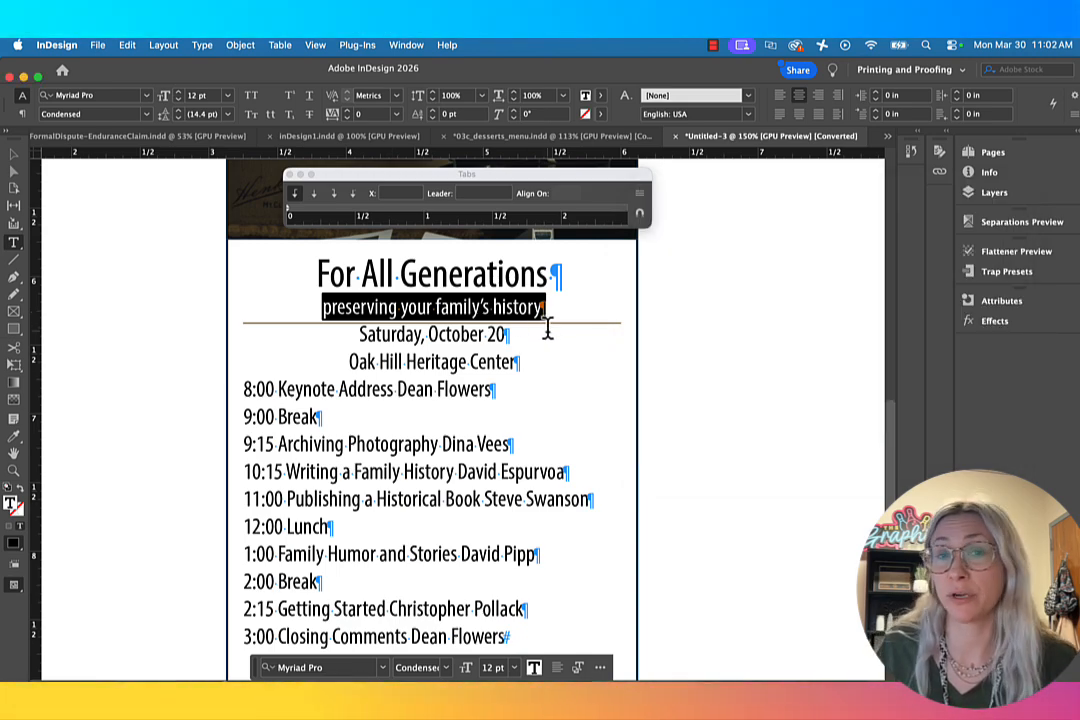
left_click(299, 306)
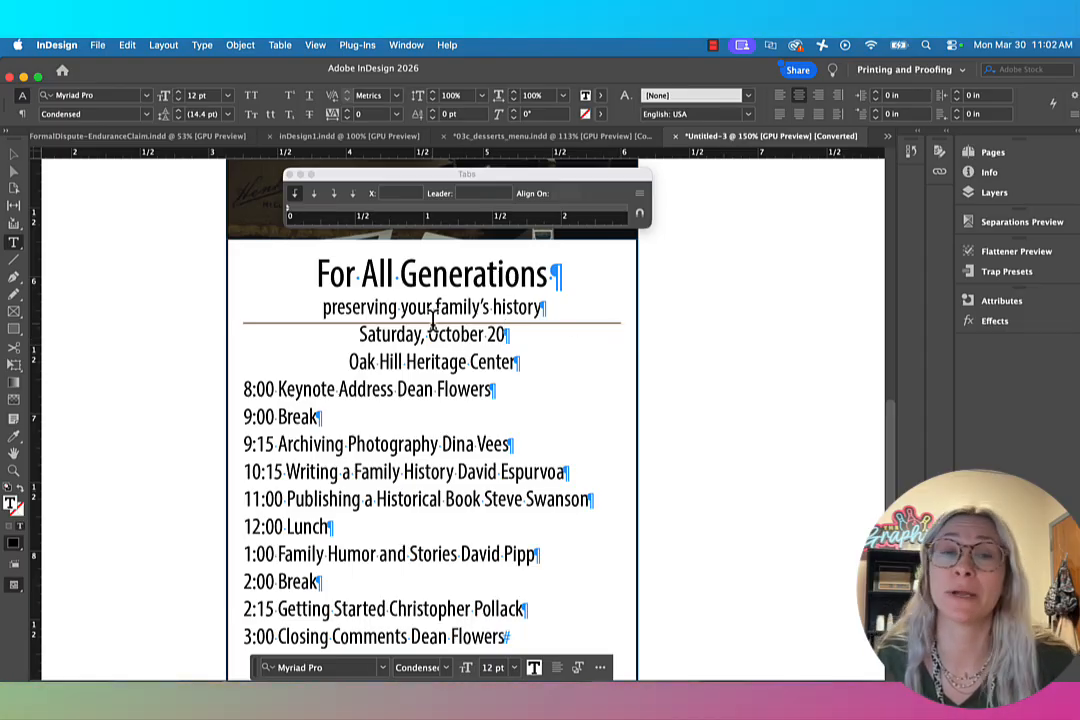
left_click(523, 361)
key("Return")
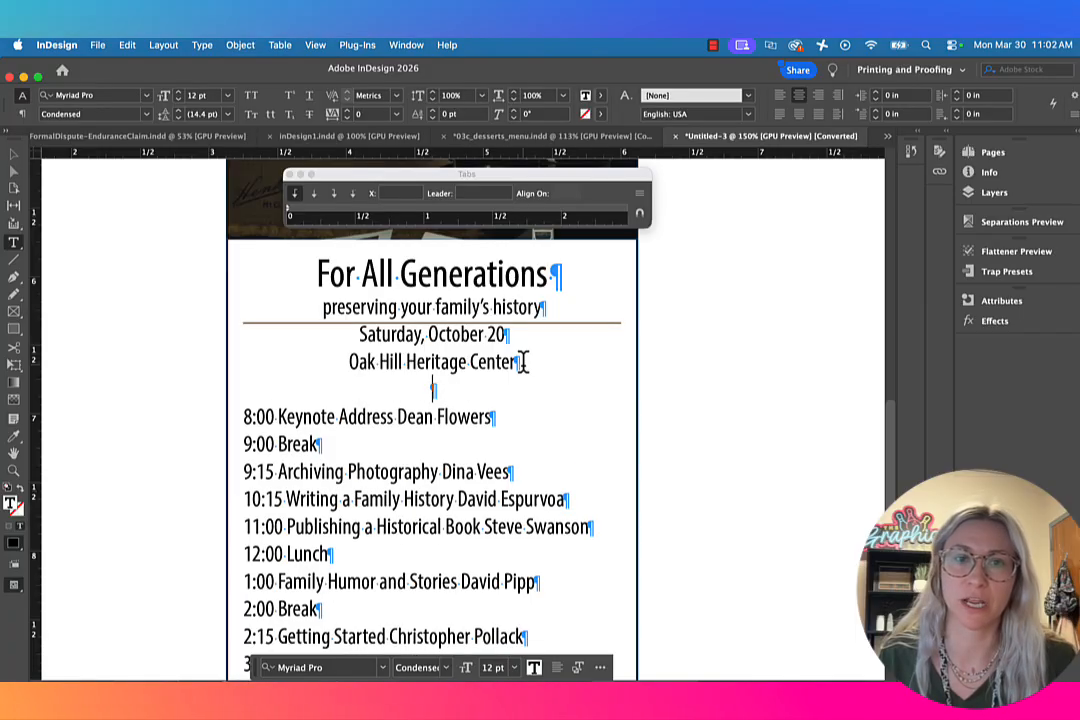
key("BackSpace")
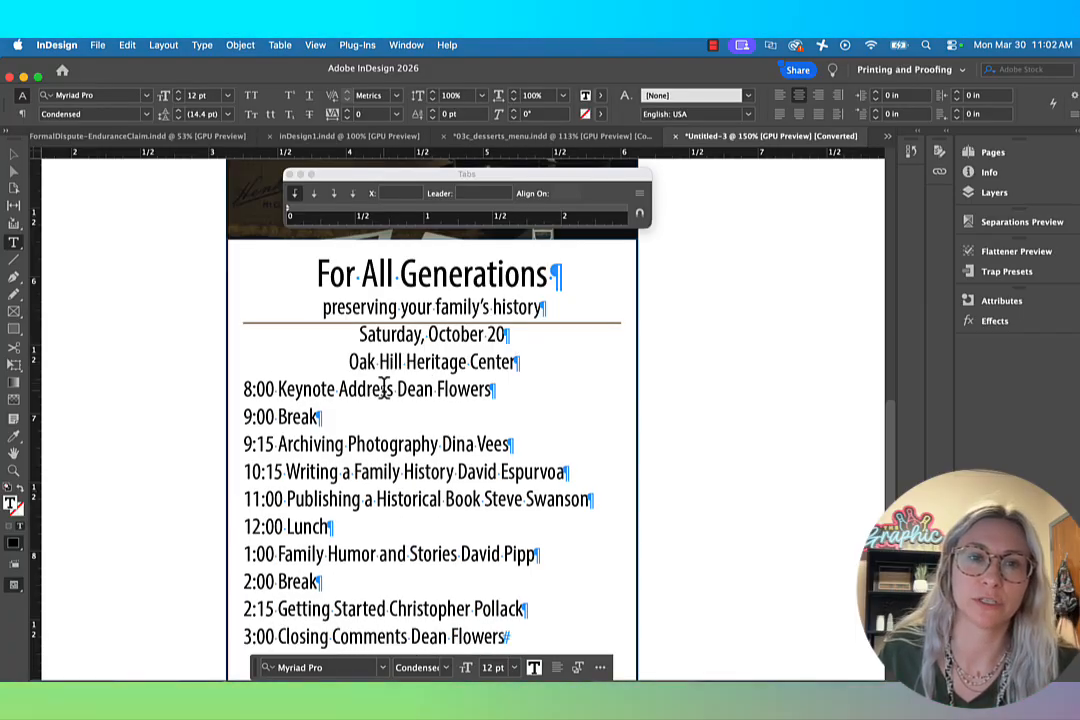
Step: Increase the leading of the 8:00 Keynote Address line to 19 pt to separate the schedule from the heading
triple_click(393, 389)
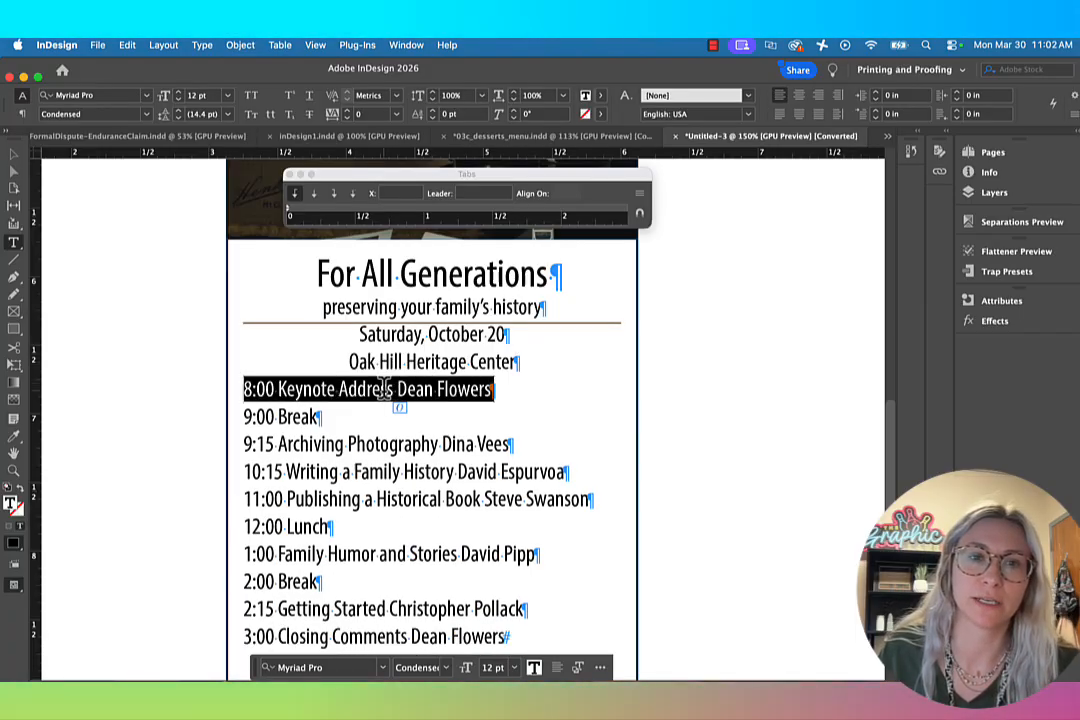
left_click(178, 110)
left_click(178, 110)
left_click(178, 110)
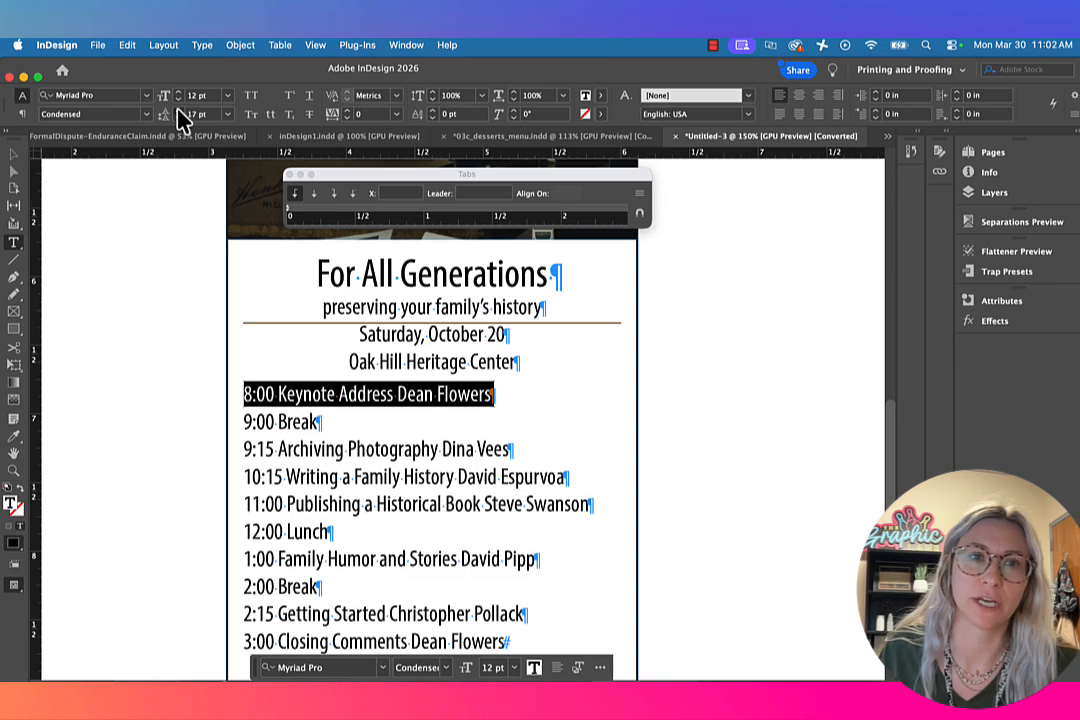
left_click(178, 110)
left_click(178, 110)
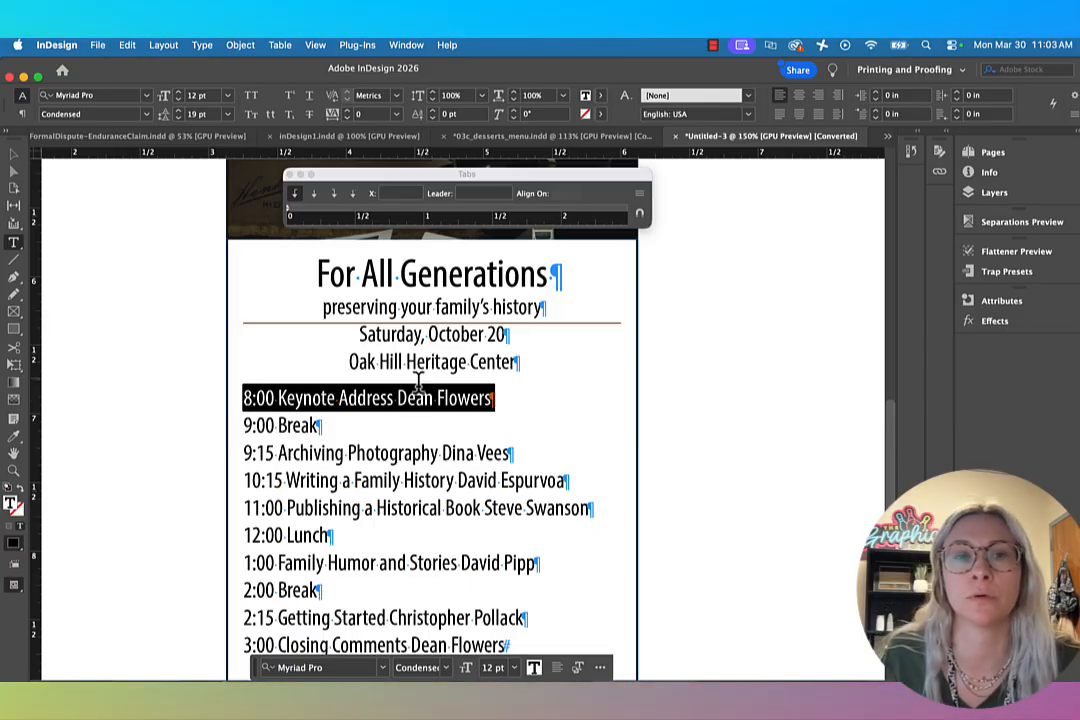
left_click(414, 398)
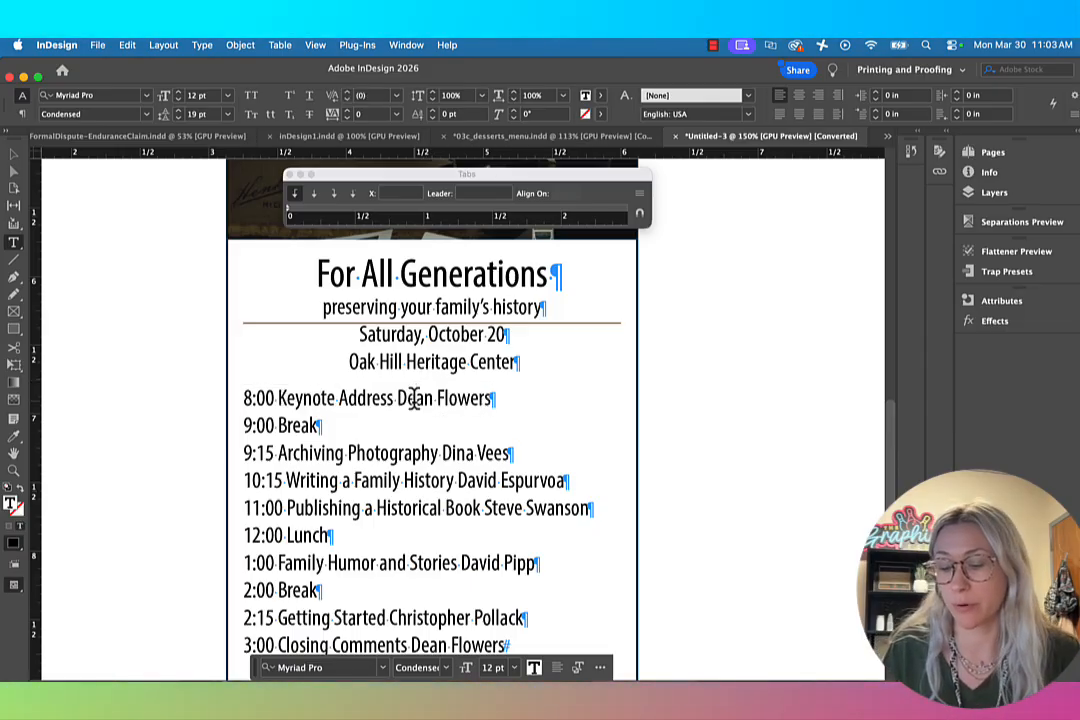
Step: Insert tabs in the 8:00 line before the time, before Keynote Address and before the speaker's name
key("super+equal")
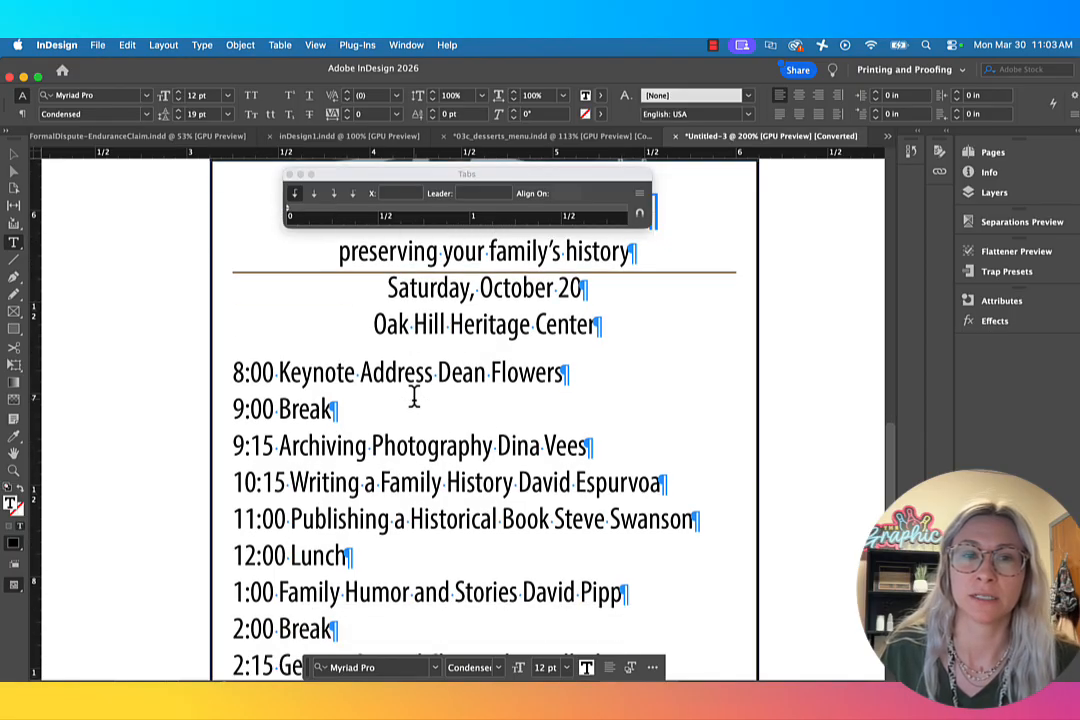
scroll(414, 398, "down", 1)
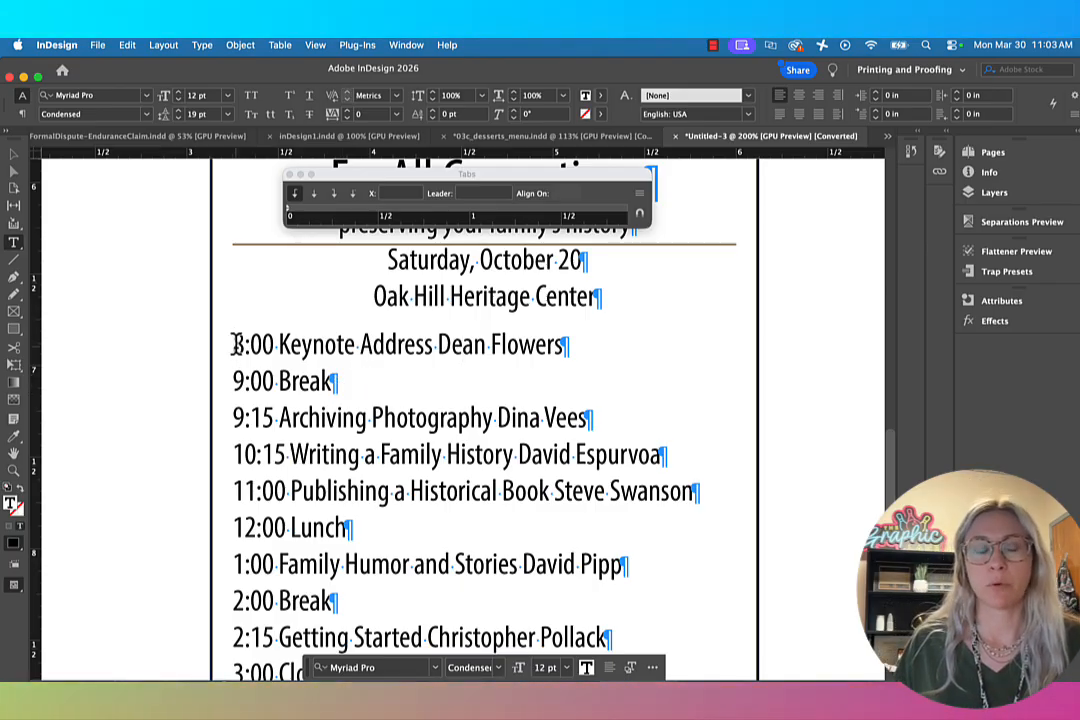
left_click(233, 344)
key("Tab")
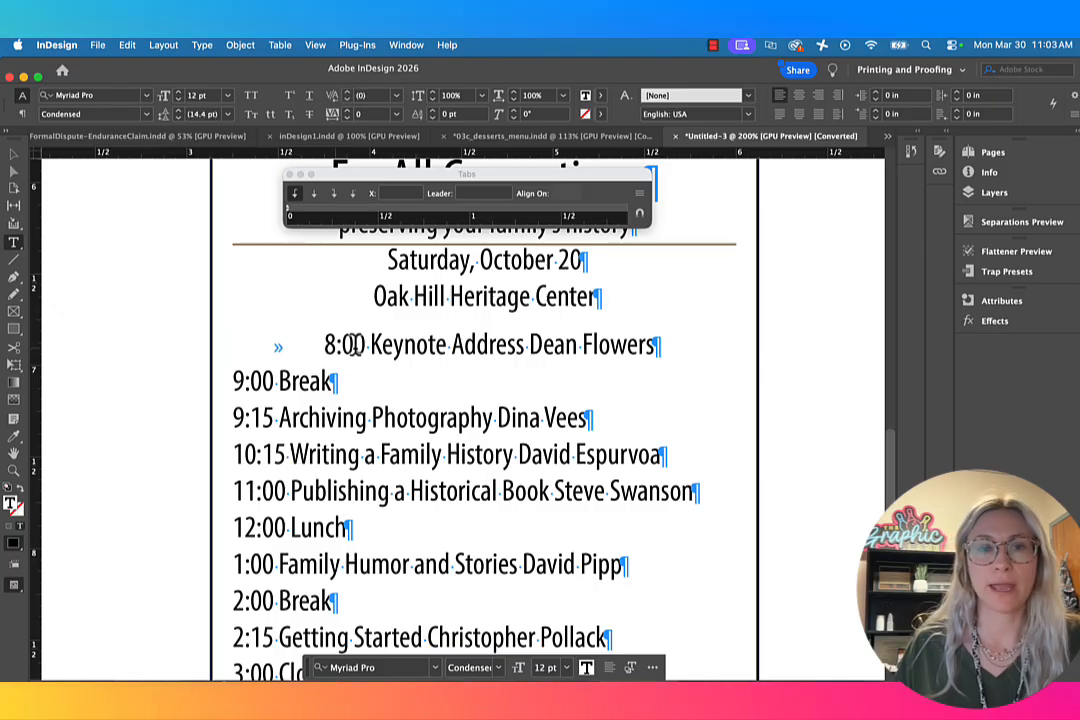
left_click(369, 344)
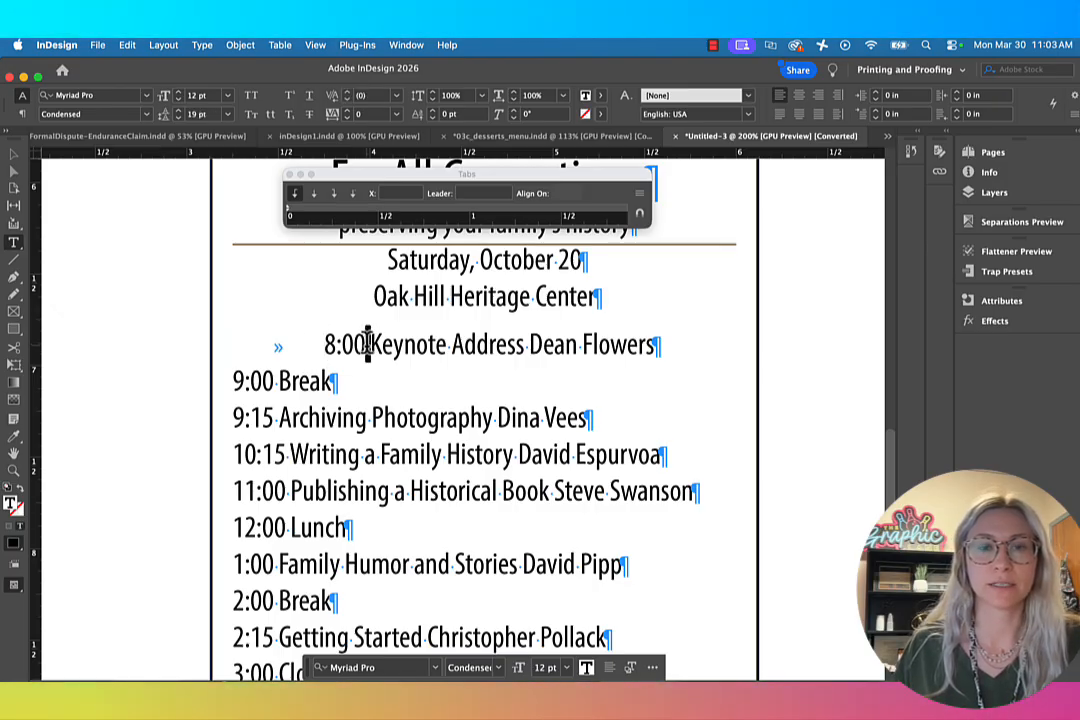
key("Tab")
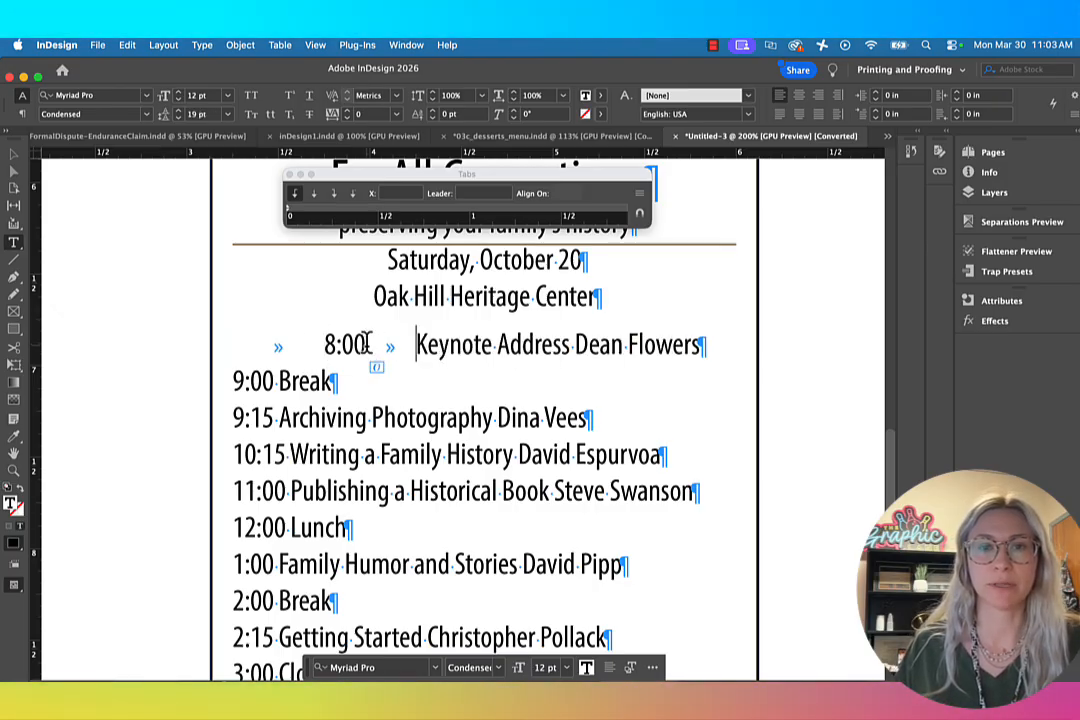
left_click(575, 344)
key("Tab")
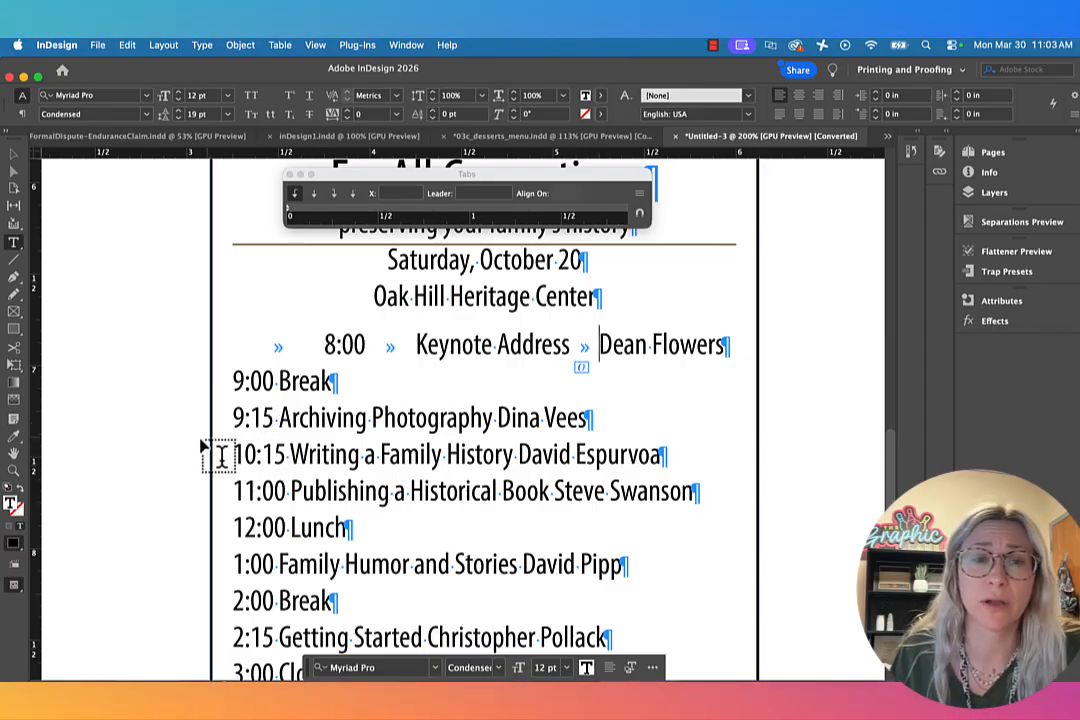
Step: Insert tabs before the time and before Break in the 9:00 line
left_click(236, 384)
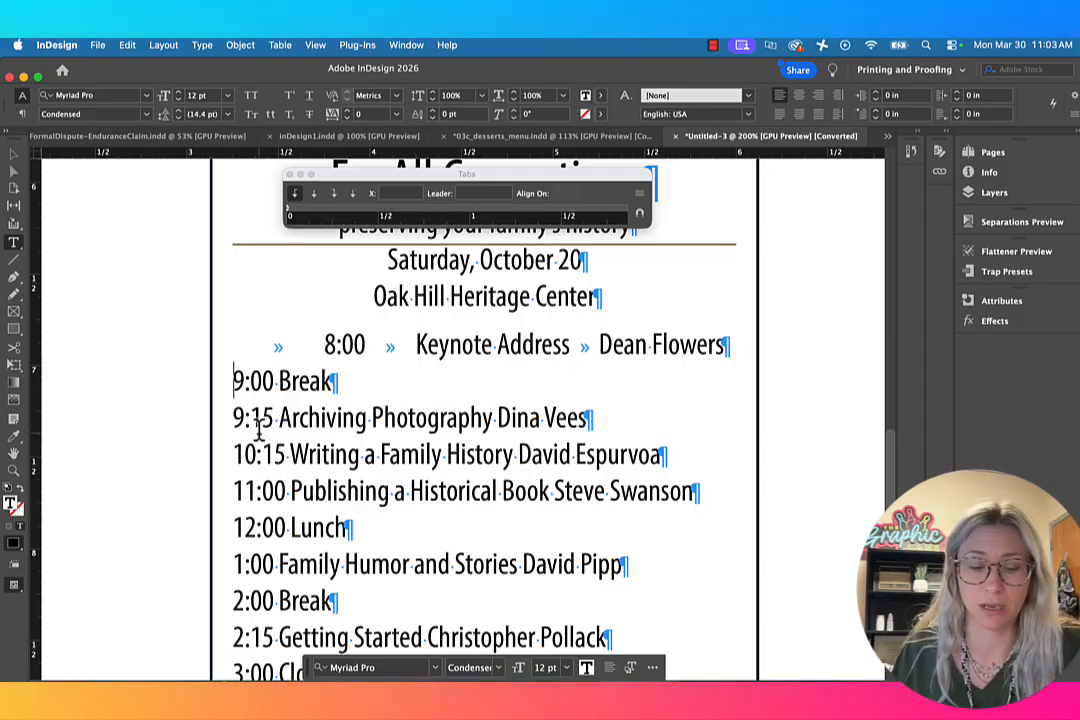
key("Tab")
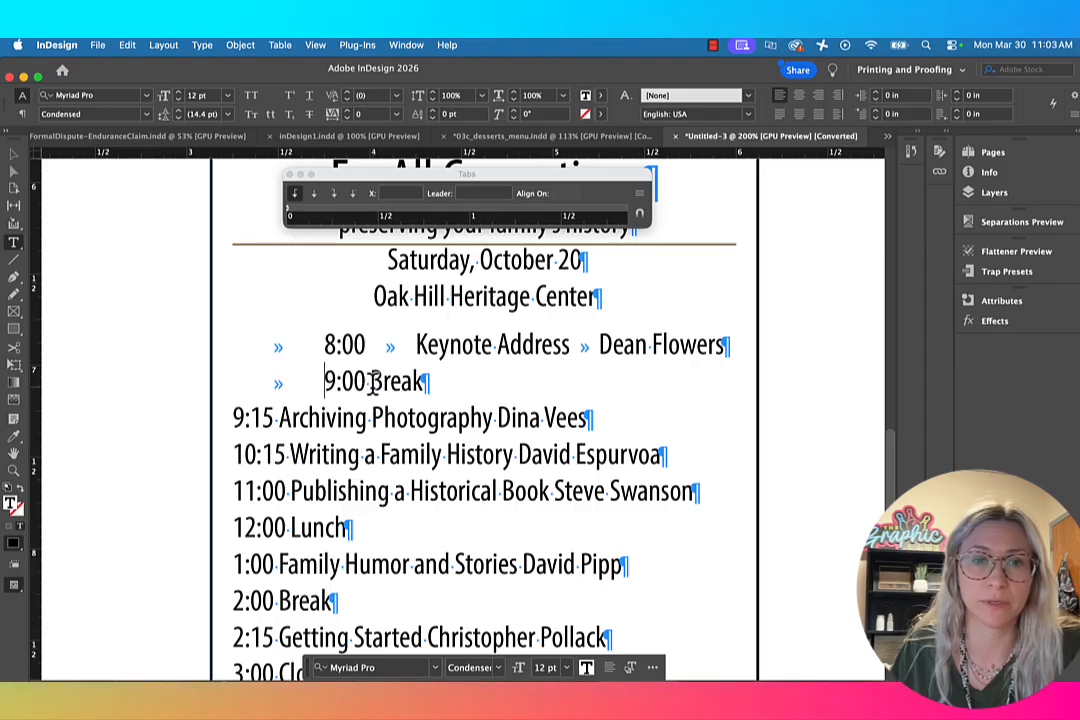
left_click(367, 381)
key("Tab")
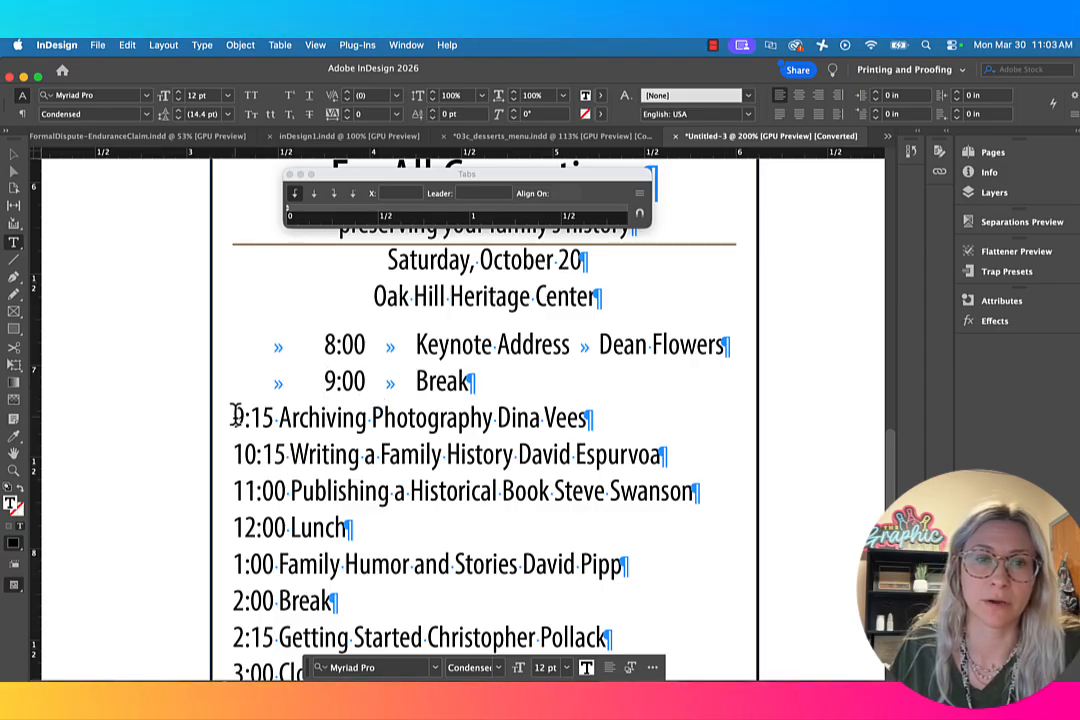
Step: Insert tabs in the 9:15 line before the time, before Archiving Photography and before the speaker's name
left_click(236, 416)
key("Tab")
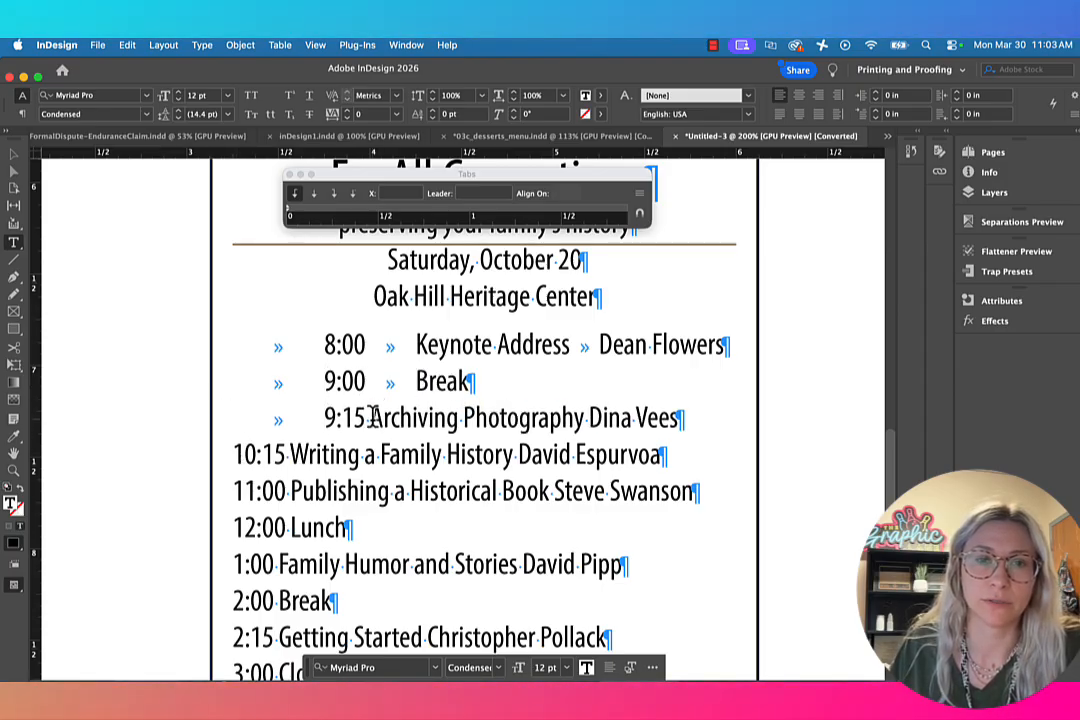
left_click(367, 417)
key("Tab")
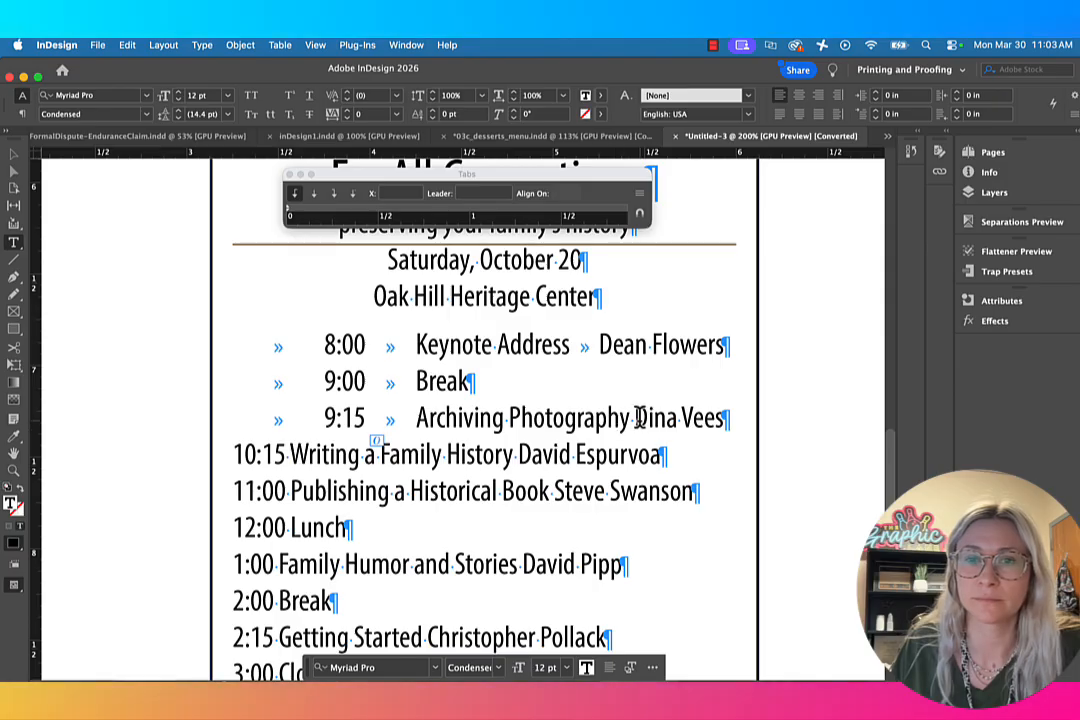
left_click(633, 416)
key("Tab")
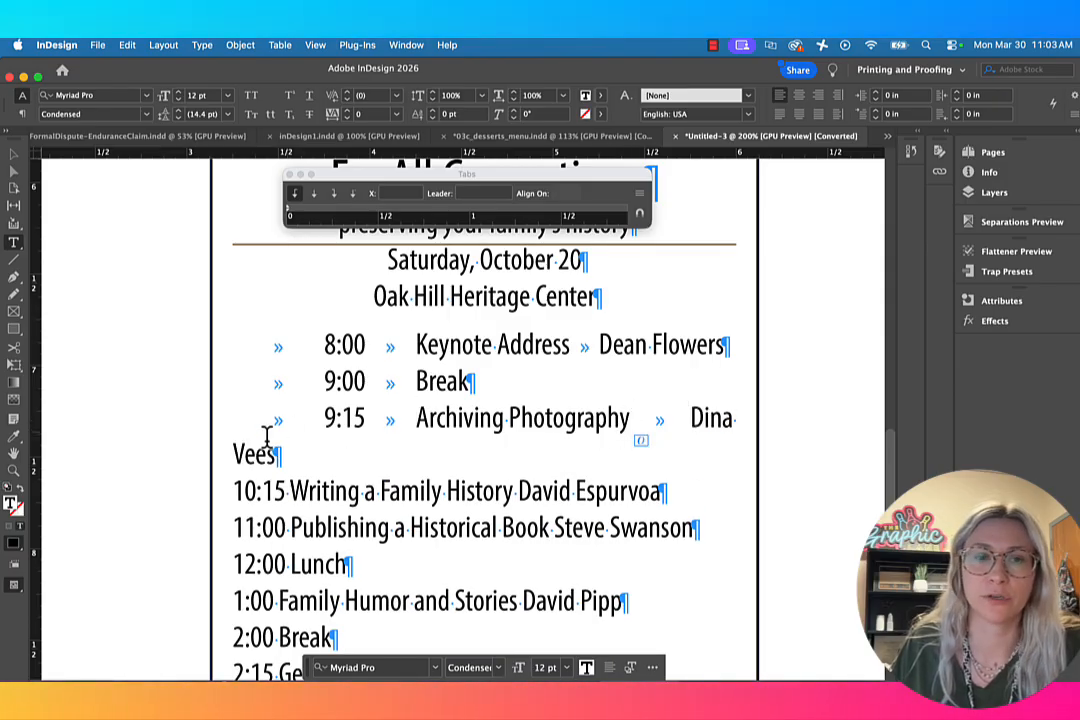
Step: Insert tabs in the 10:15 line before the time, before Writing a Family History and before the speaker's name
scroll(265, 441, "down", 2)
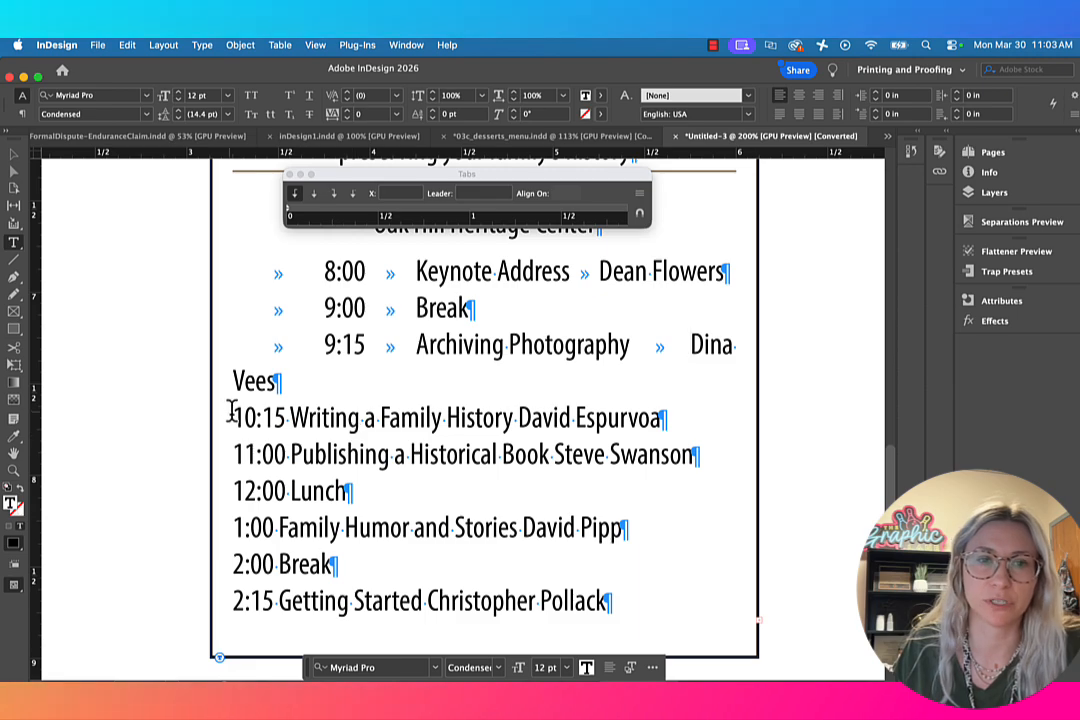
left_click(236, 416)
key("Tab")
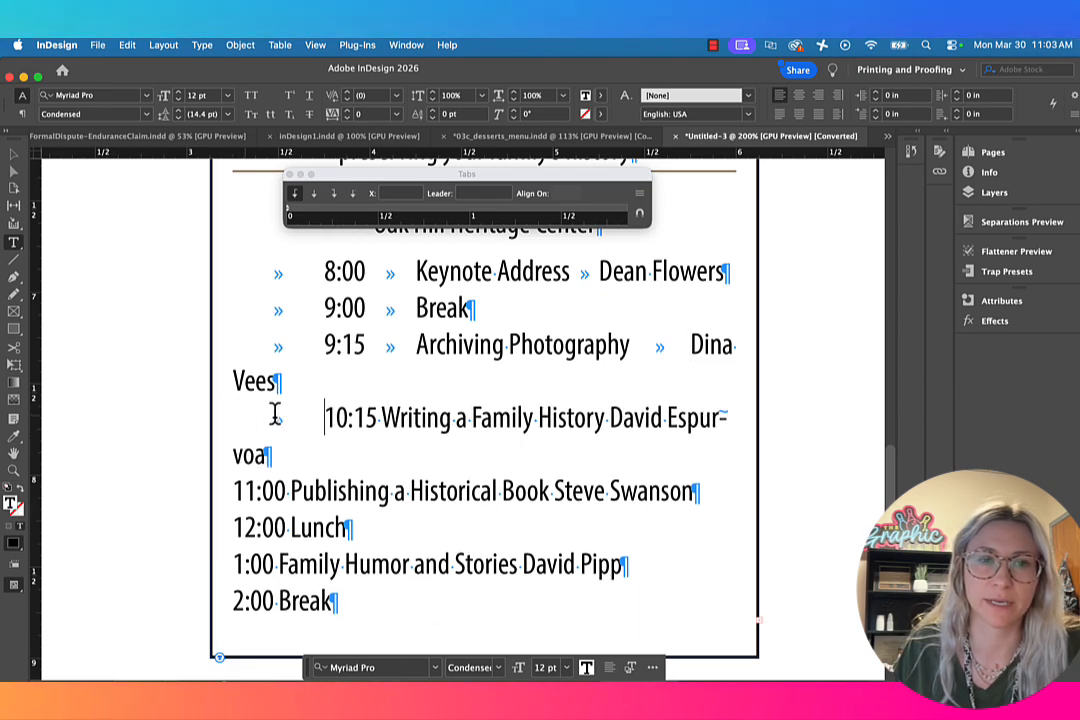
left_click(379, 416)
key("Tab")
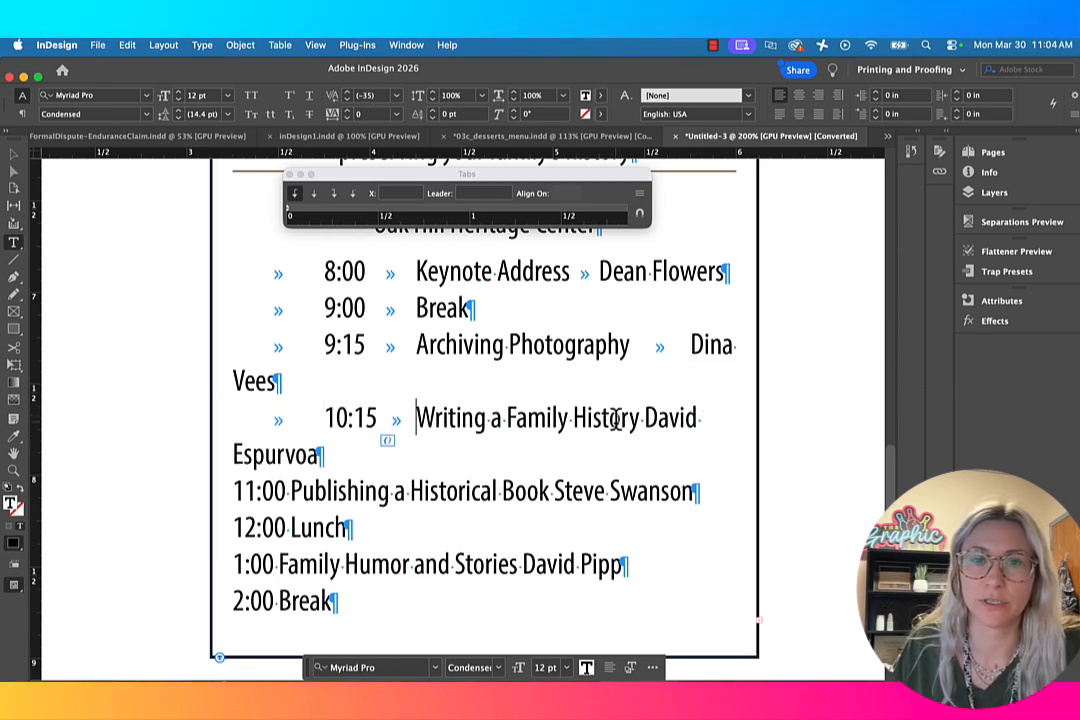
left_click(646, 418)
key("Tab")
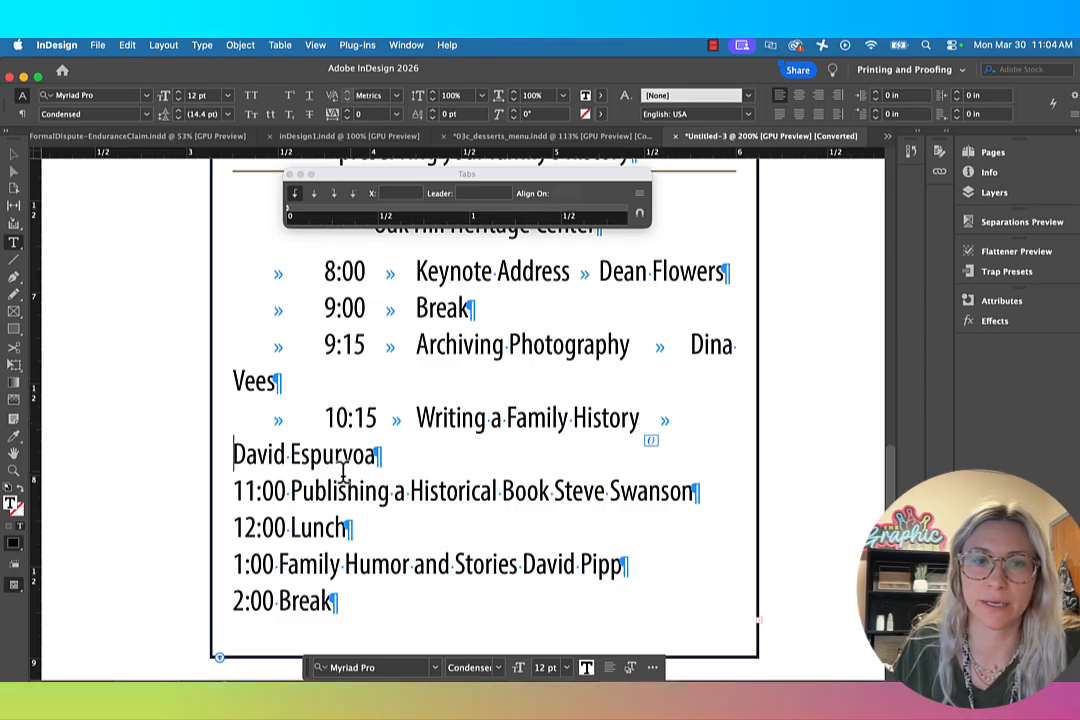
Step: Insert tabs in the 11:00 line before the time, before Publishing a Historical Book and before the speaker's name
left_click(235, 490)
key("Tab")
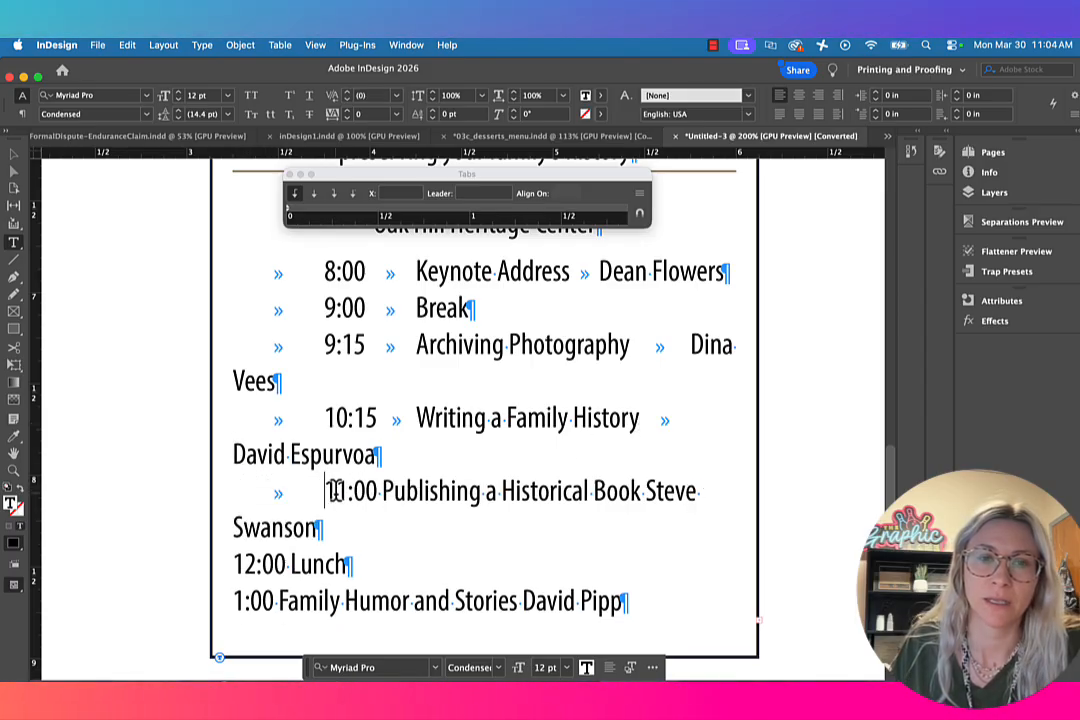
left_click(381, 490)
key("Tab")
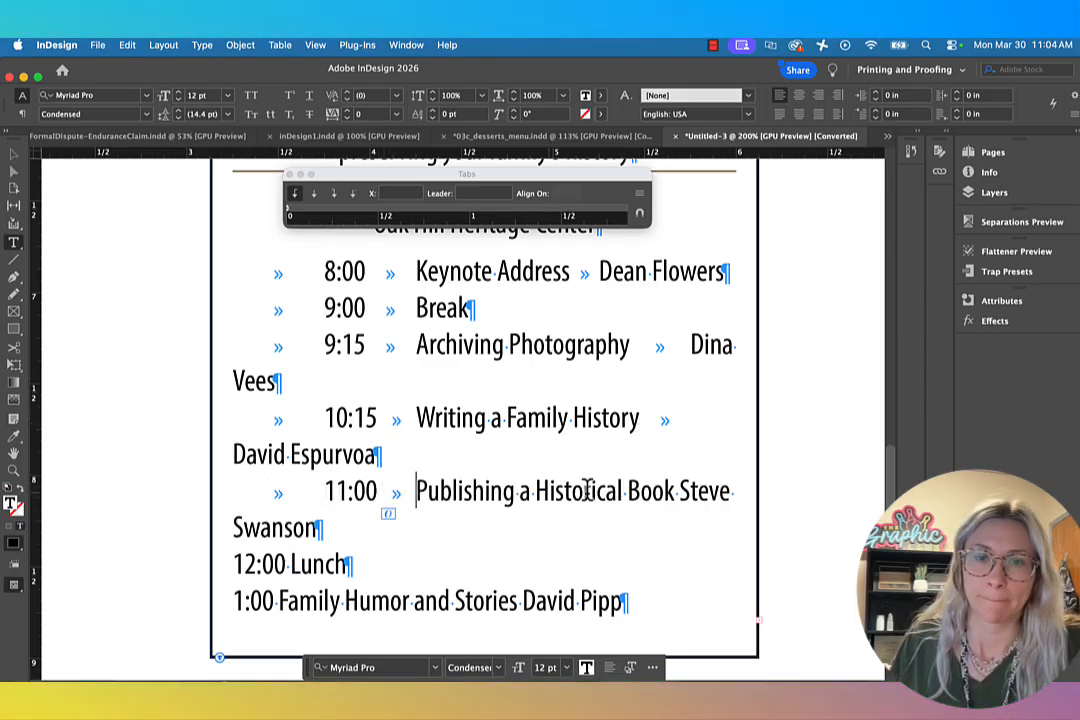
left_click(677, 490)
key("Tab")
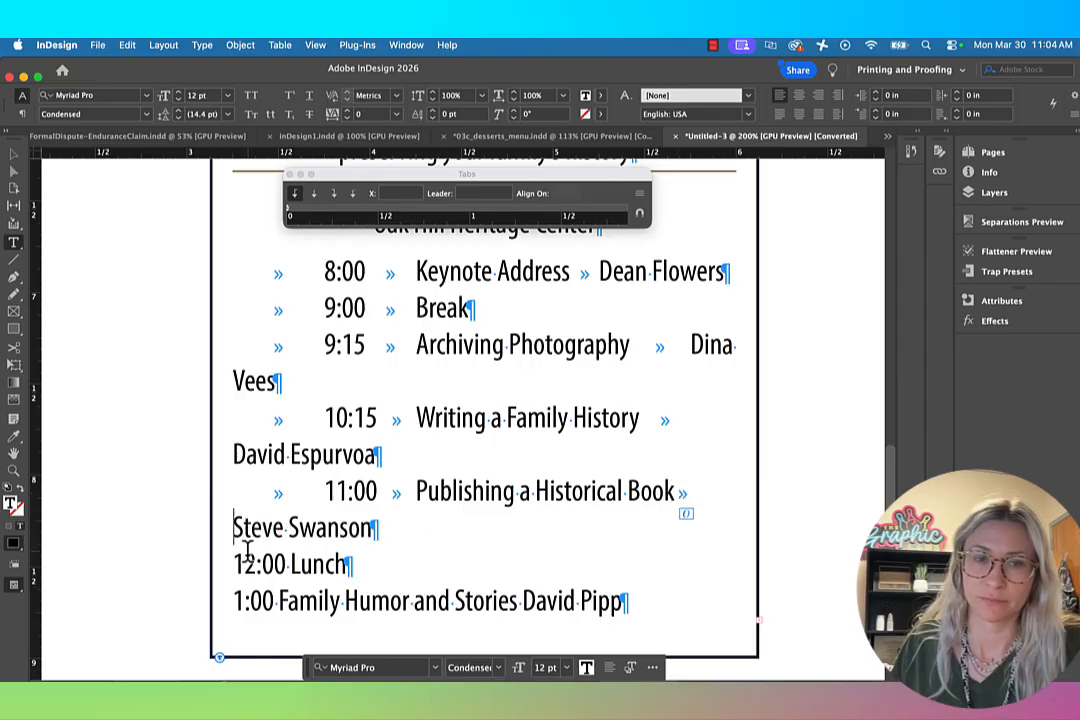
Step: Insert tabs before the time and before Lunch in the 12:00 line
left_click(235, 563)
key("Tab")
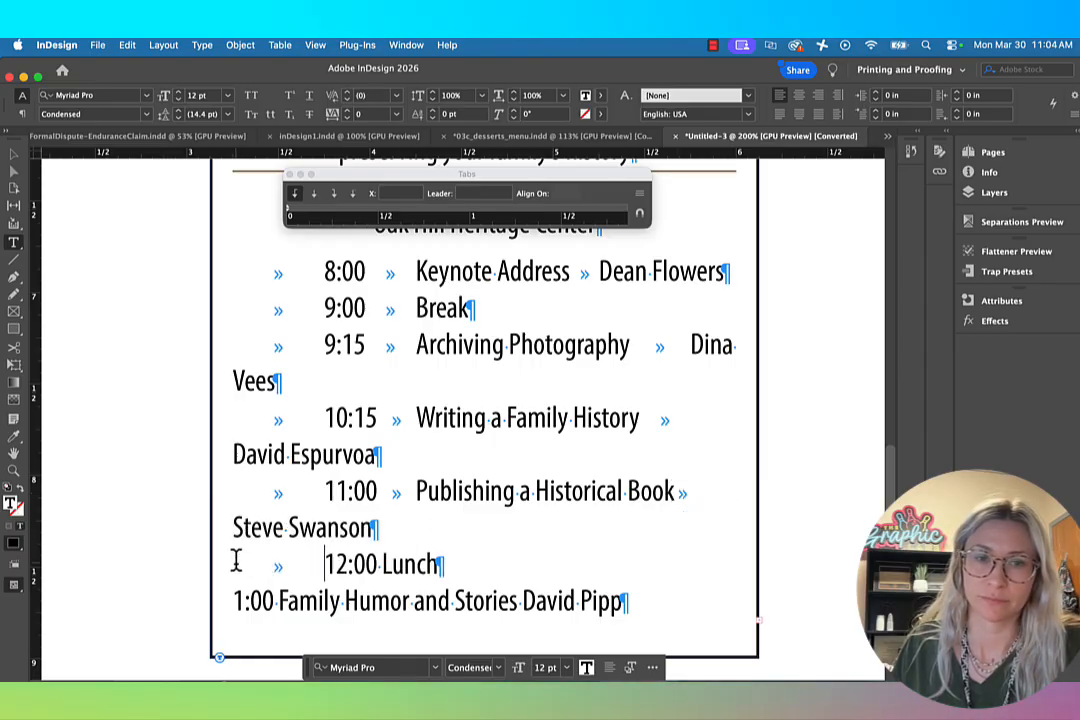
left_click(380, 563)
key("Tab")
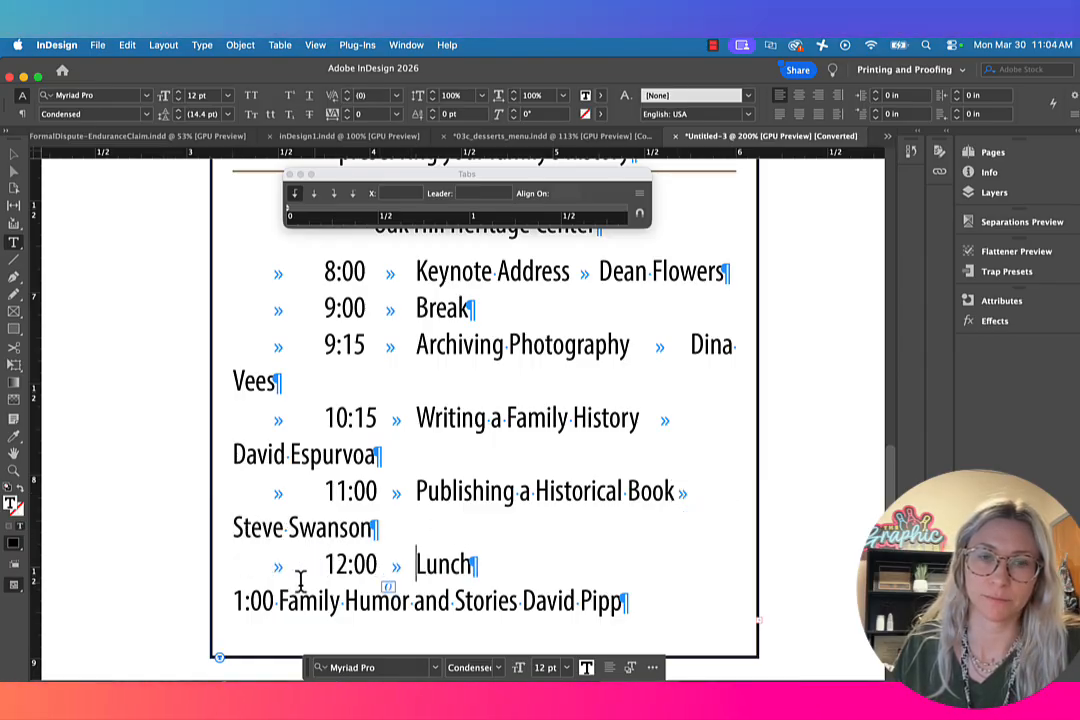
Step: Insert tabs in the 1:00 line before the time, before Family Humor and Stories and before the speaker's name
left_click(235, 597)
key("Tab")
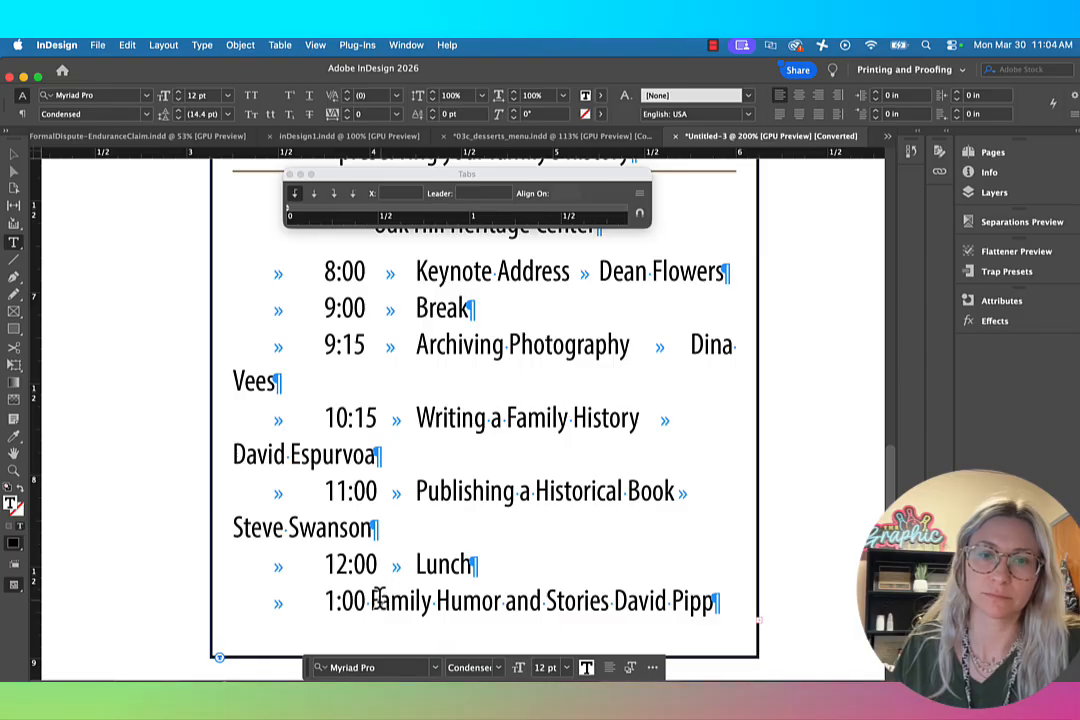
left_click(368, 600)
key("Tab")
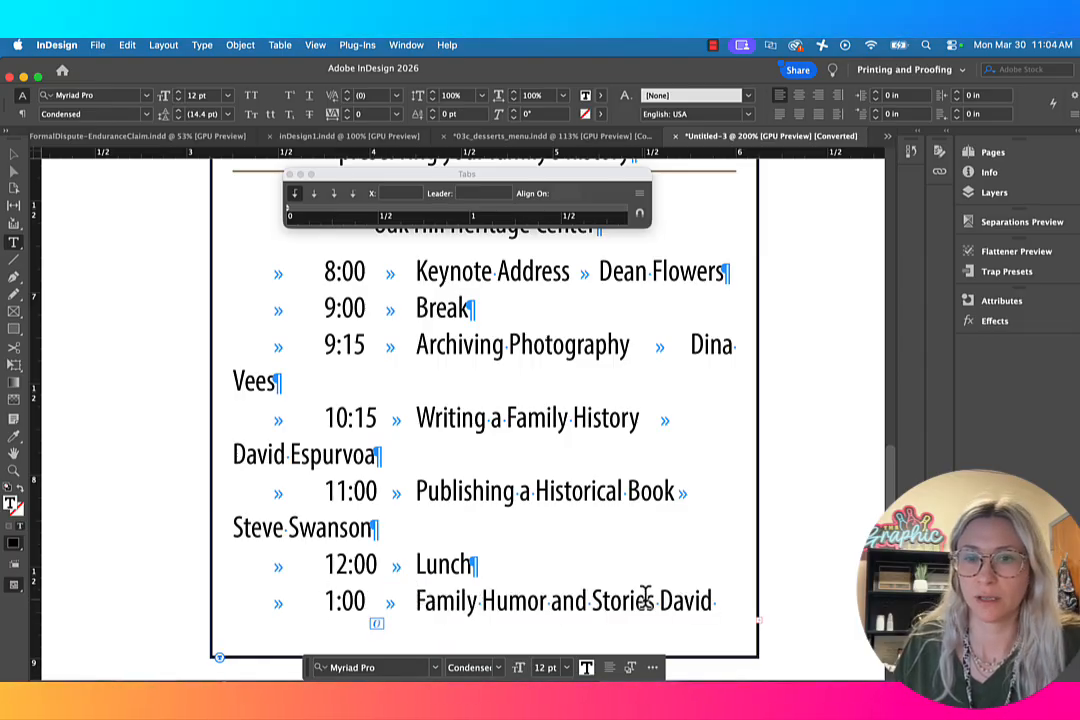
key("Tab")
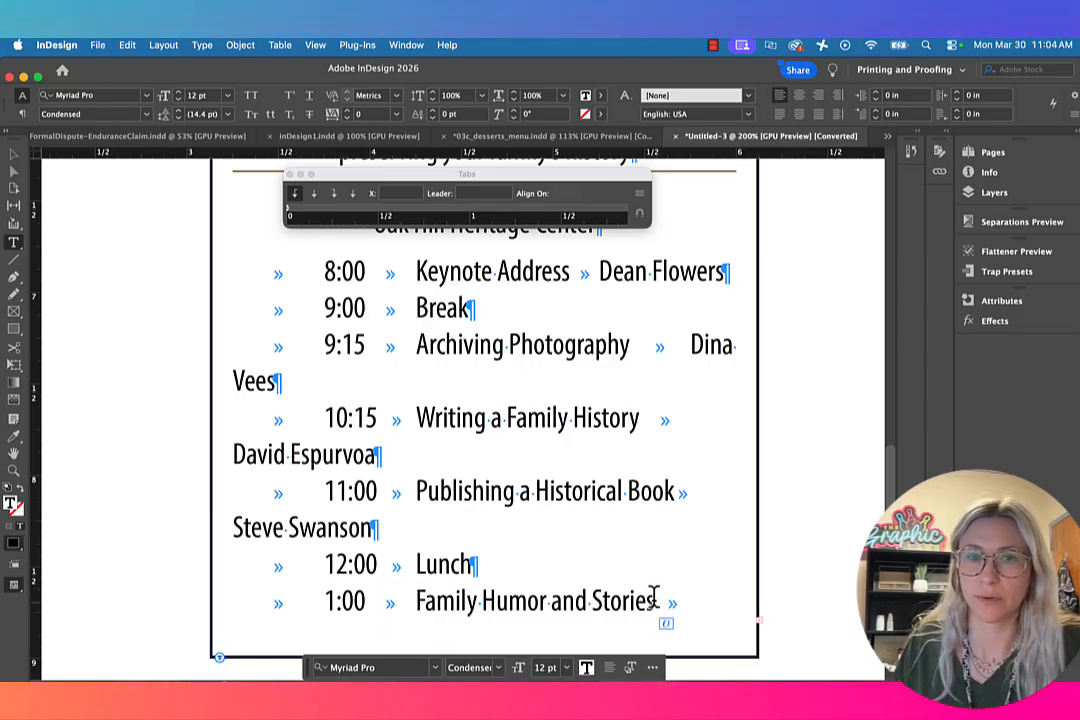
Step: Select the schedule text from the 8:00 line onward, and place the tab ruler above it, widened to span the text frame
scroll(236, 348, "up", 1)
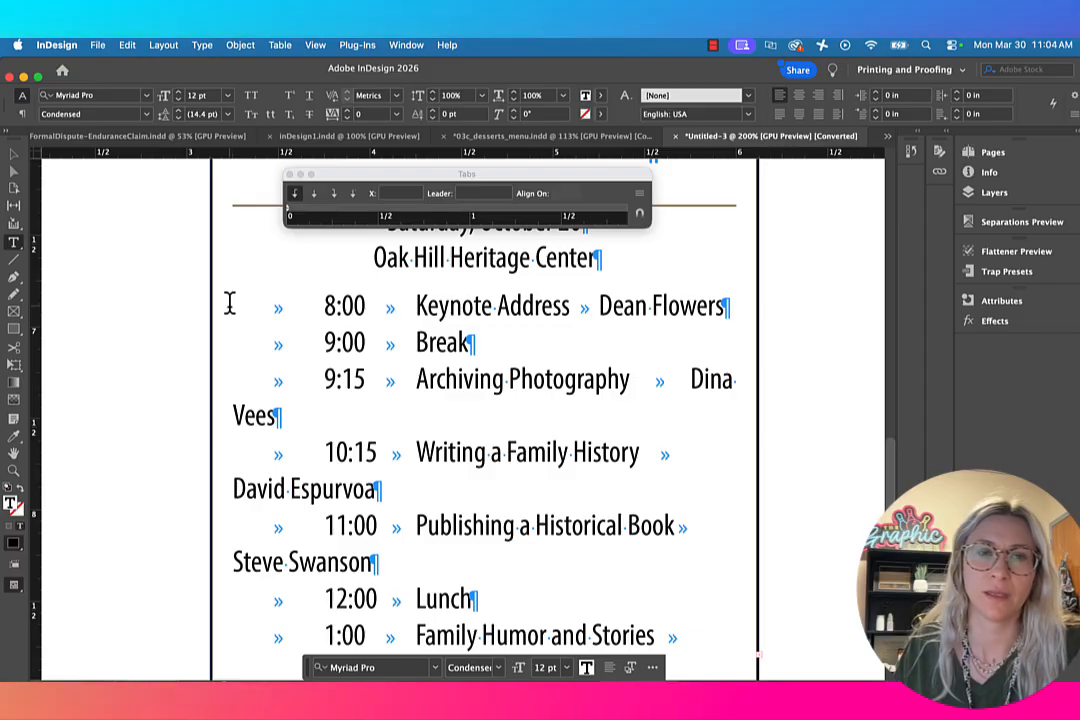
left_click_drag(229, 302, 552, 680)
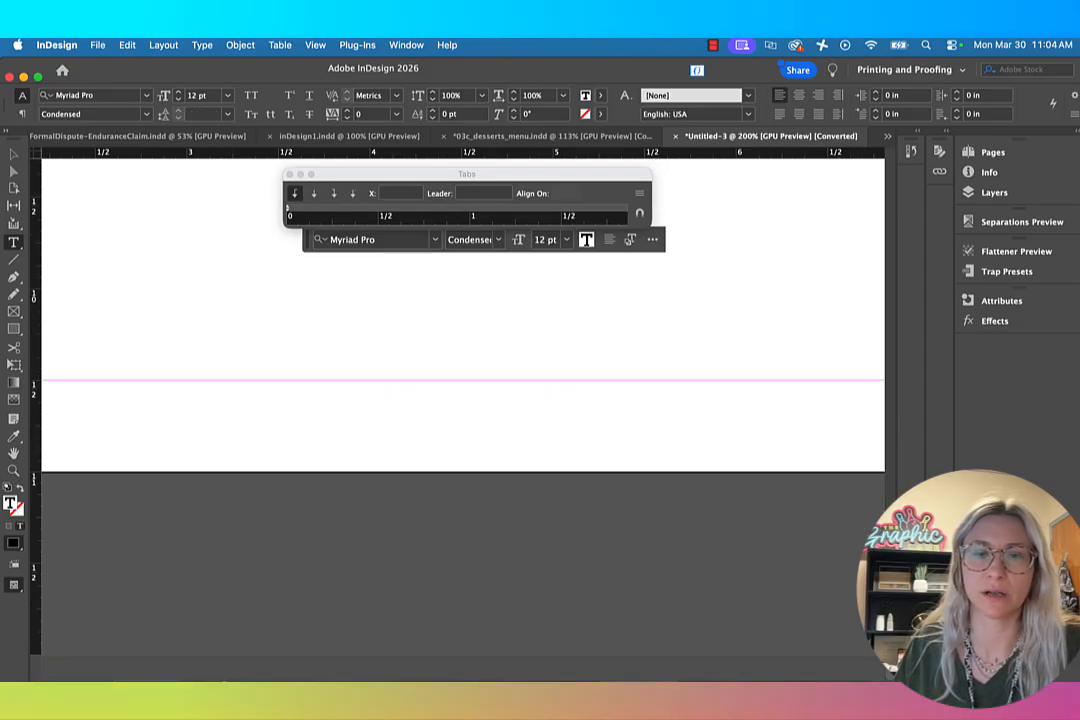
scroll(603, 501, "up", 5)
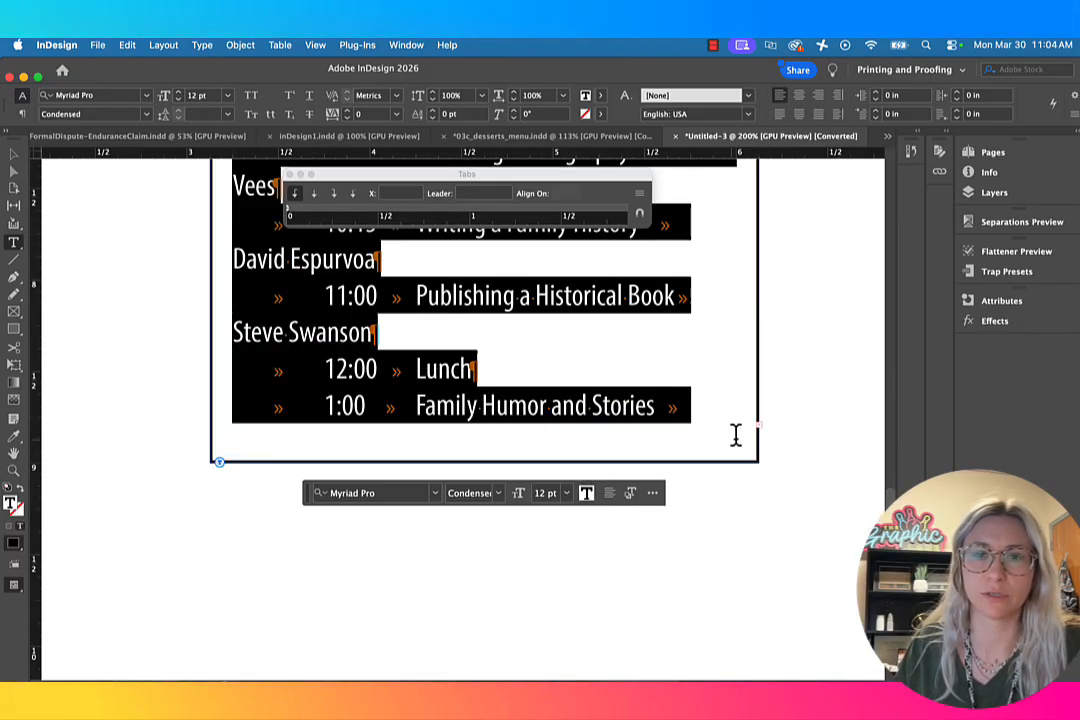
scroll(663, 429, "up", 6)
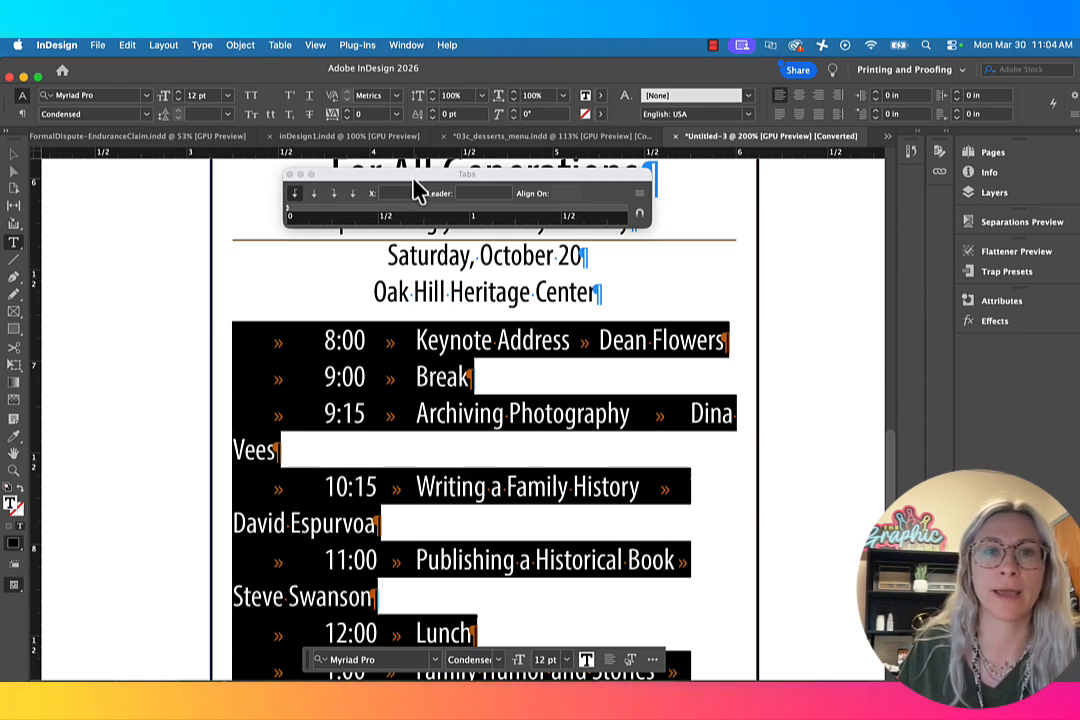
left_click_drag(415, 190, 340, 258)
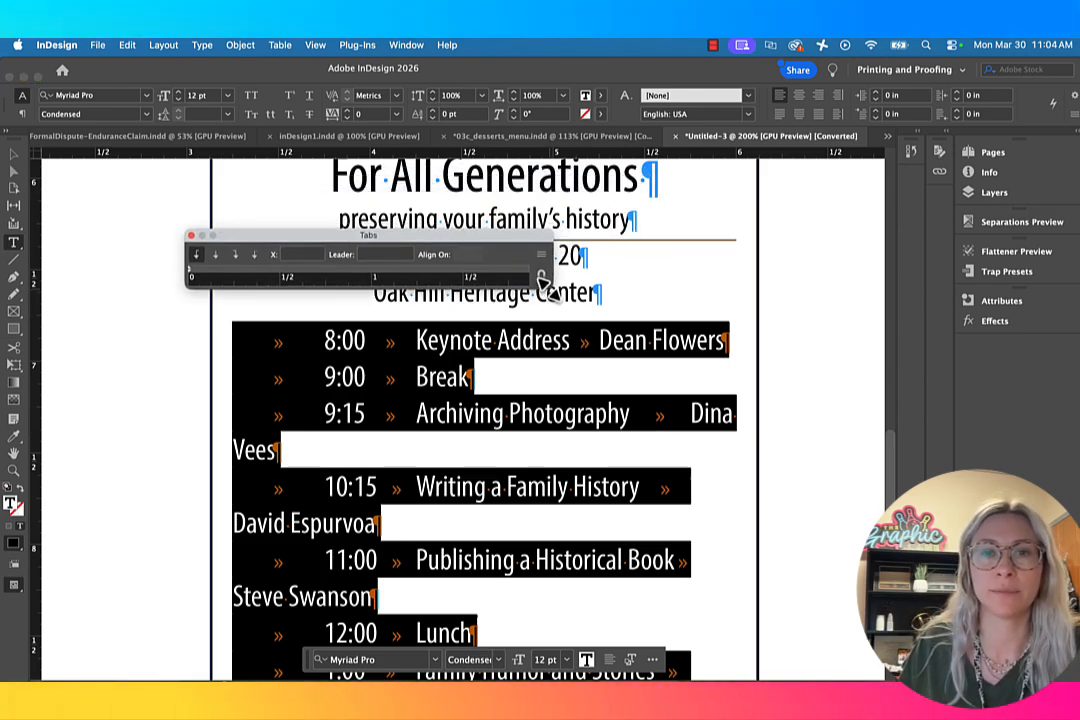
left_click_drag(543, 282, 757, 330)
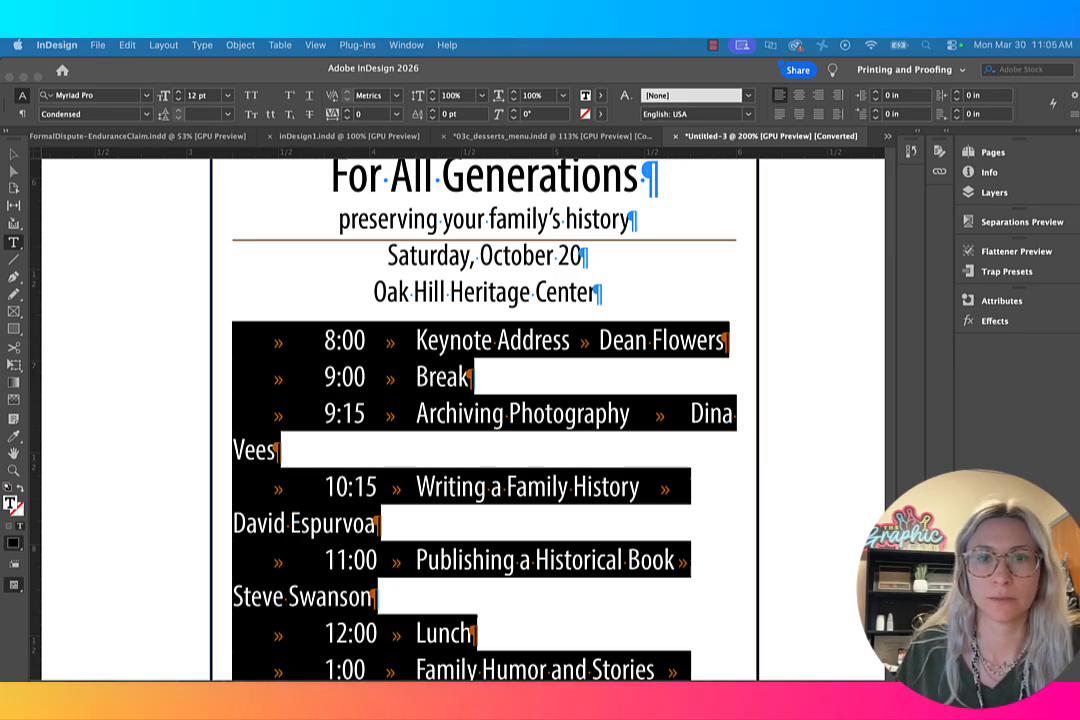
key("F11")
key("F11")
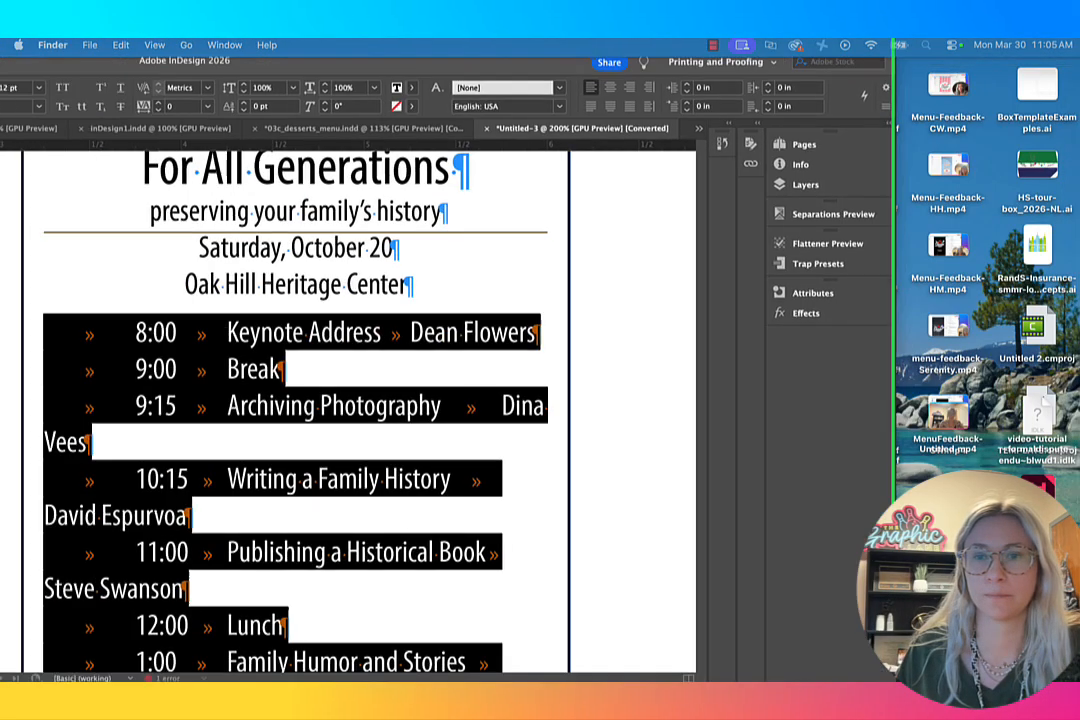
left_click(456, 294)
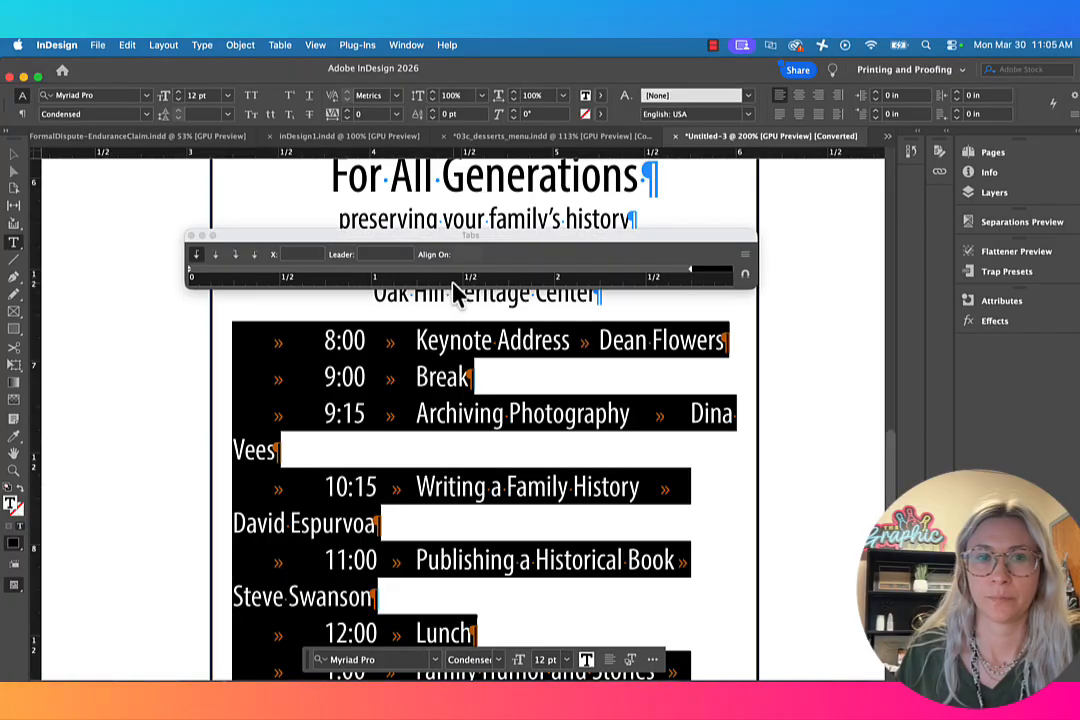
Step: Add a right-justified first tab stop for the times in the selected schedule lines and position it at 0.0556 in
left_click(232, 274)
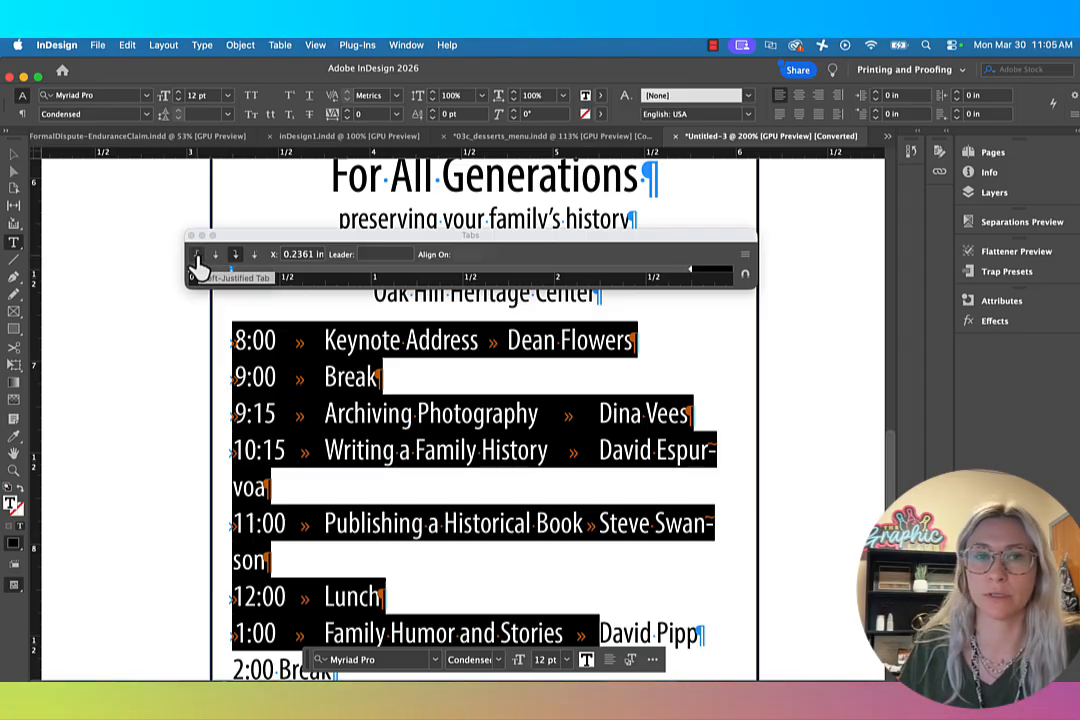
left_click(197, 256)
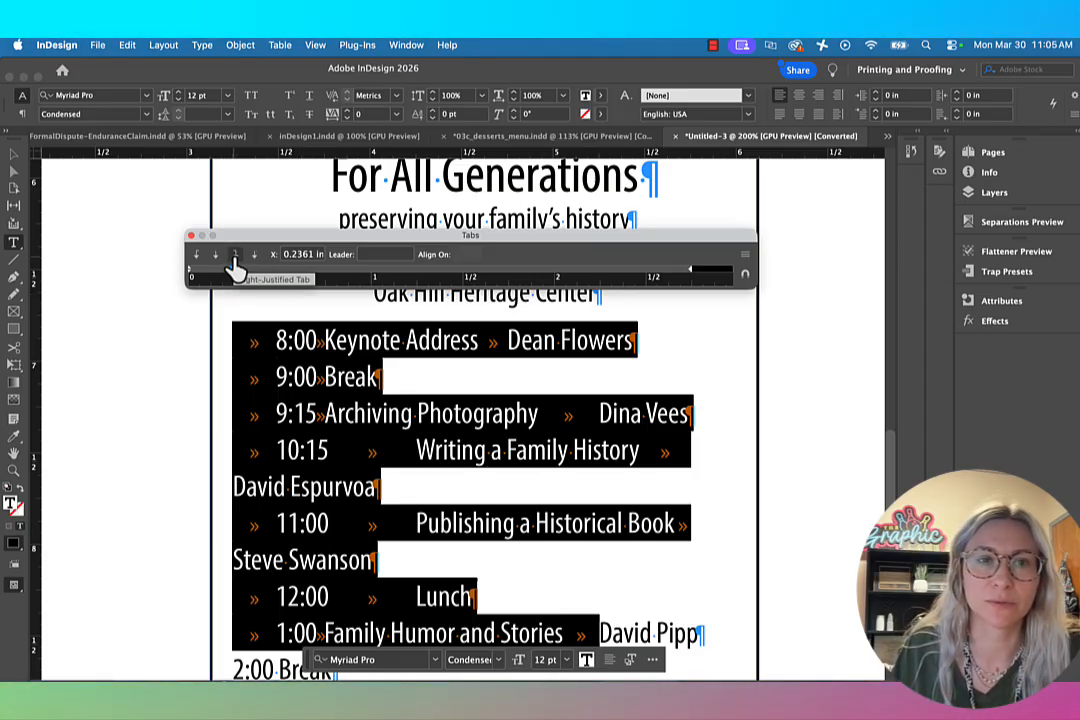
left_click(234, 255)
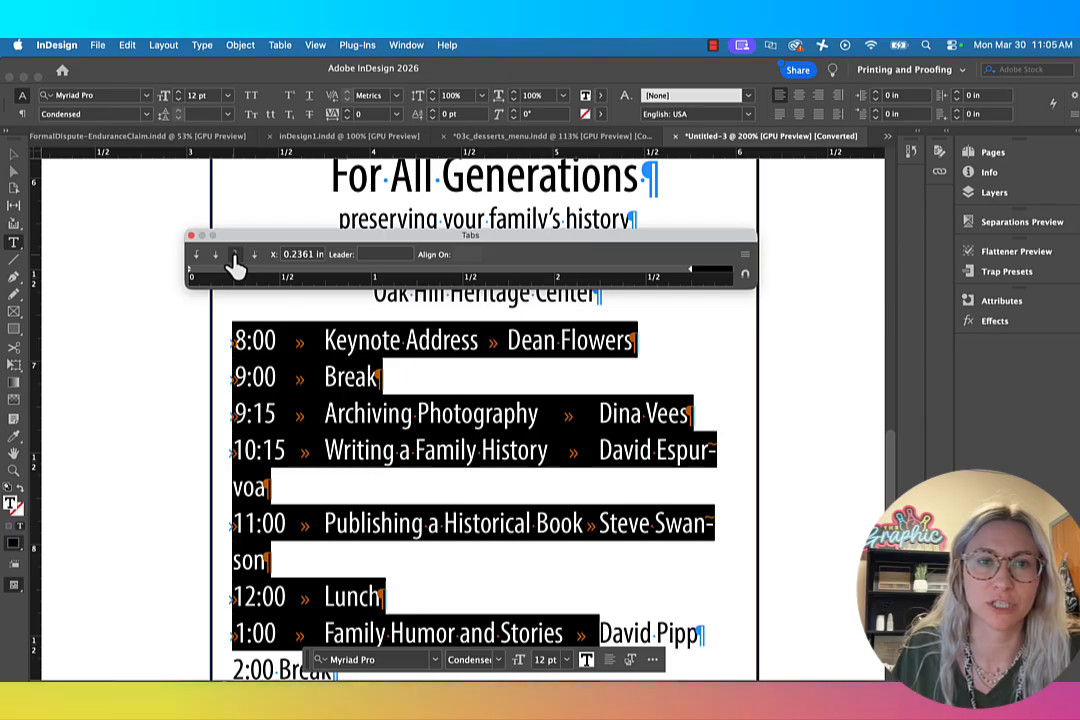
left_click_drag(232, 270, 200, 274)
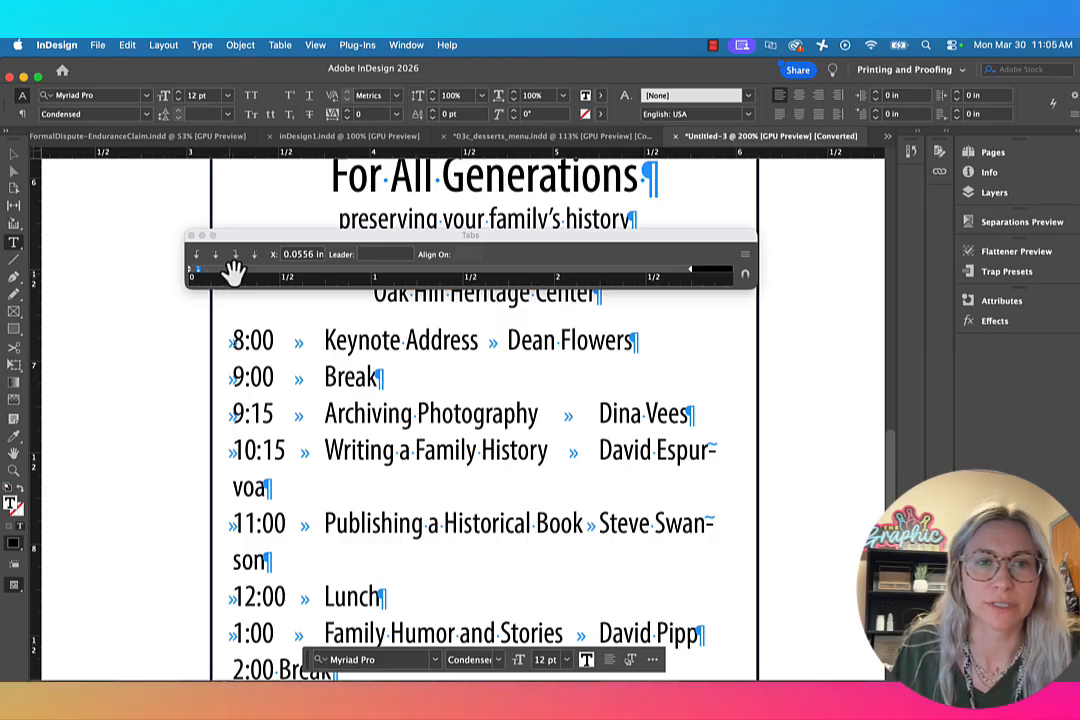
left_click(239, 270)
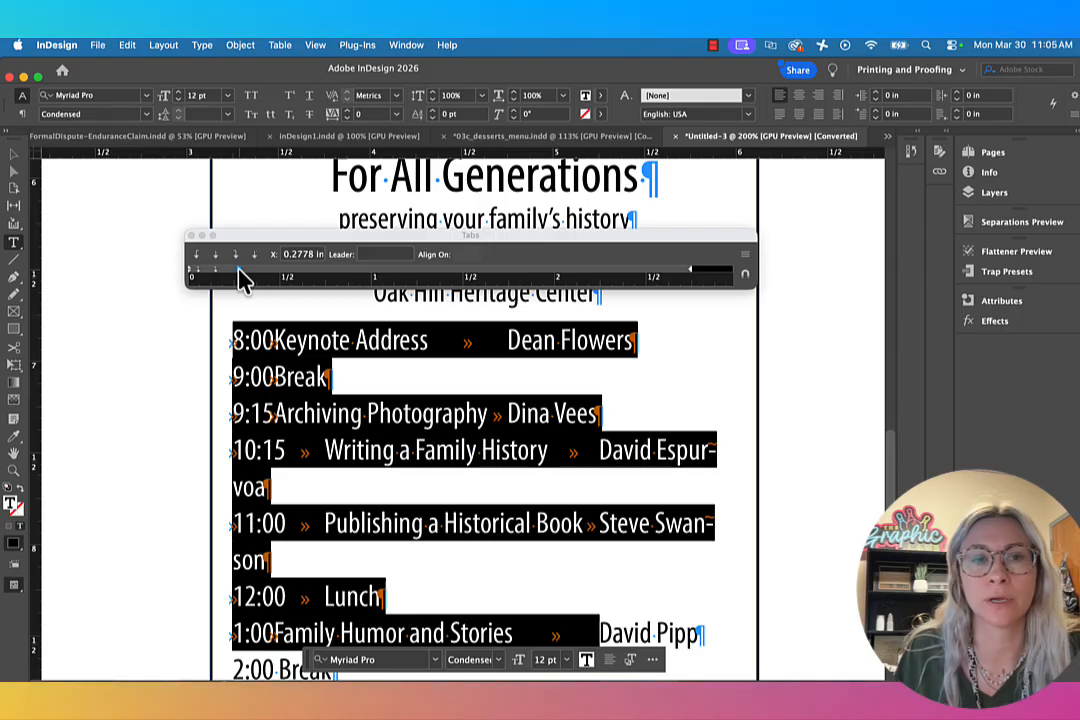
left_click_drag(240, 276, 231, 357)
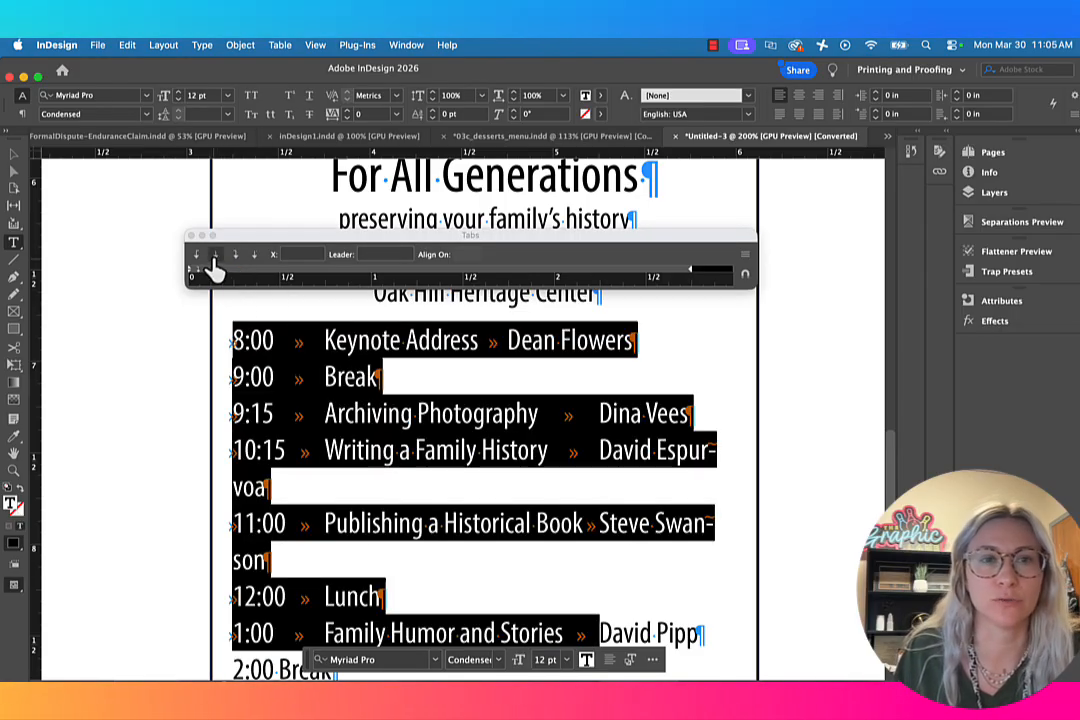
left_click_drag(217, 270, 213, 362)
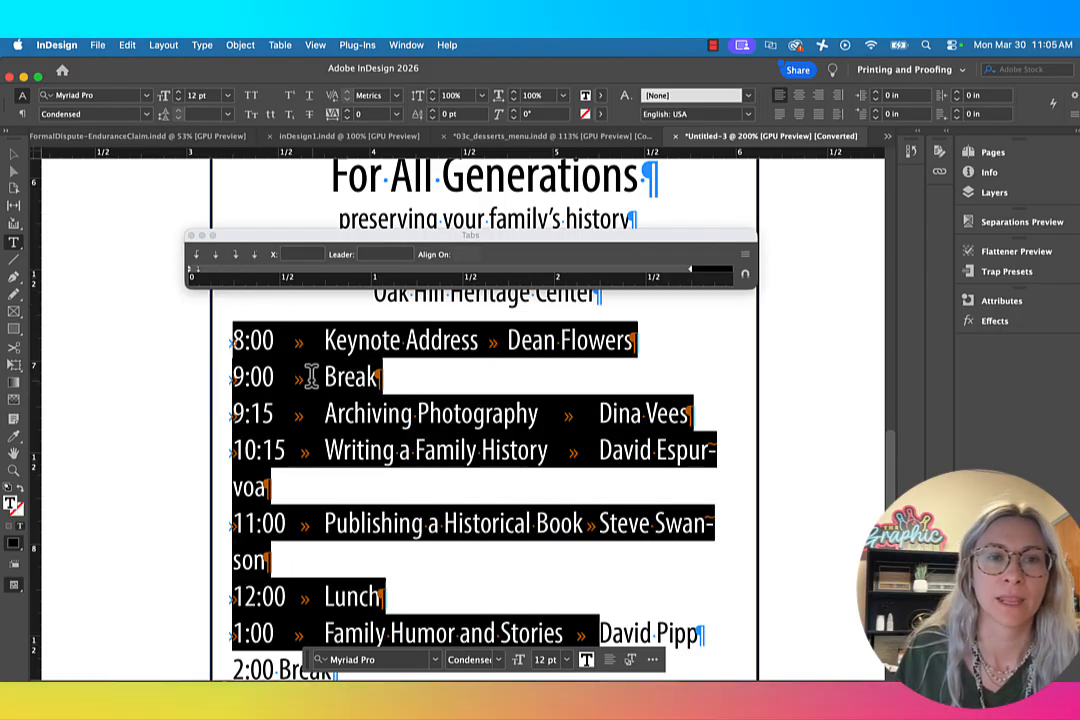
Step: Add a left-justified second tab stop for the session titles and position it at 0.6389 in
left_click(310, 270)
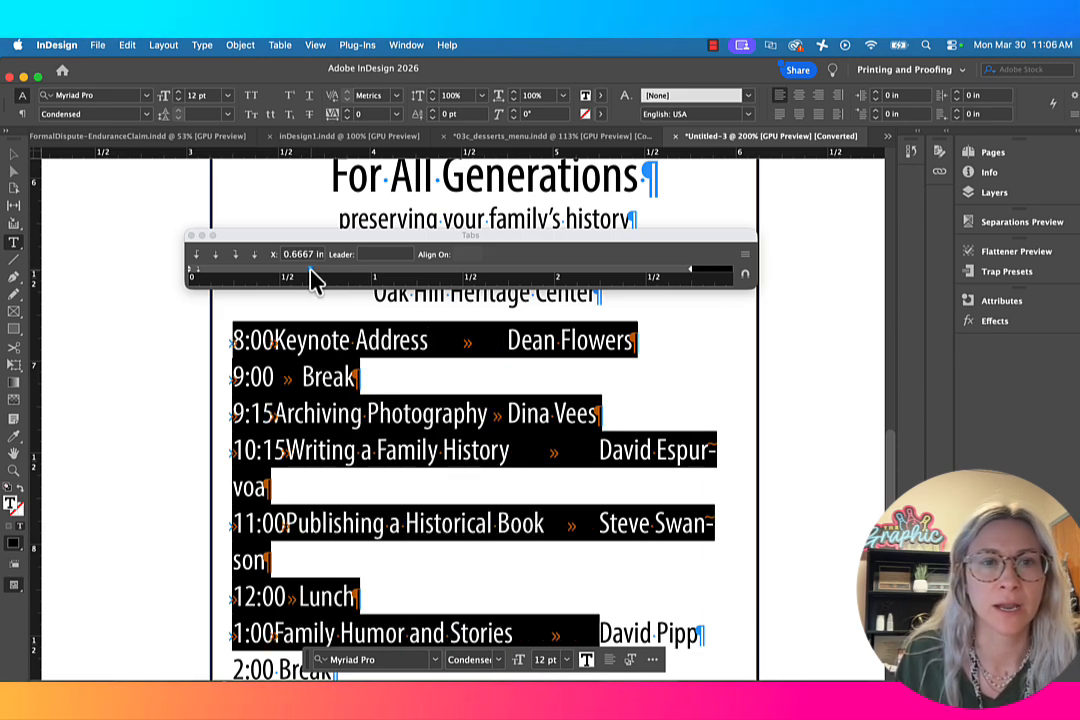
left_click(195, 262)
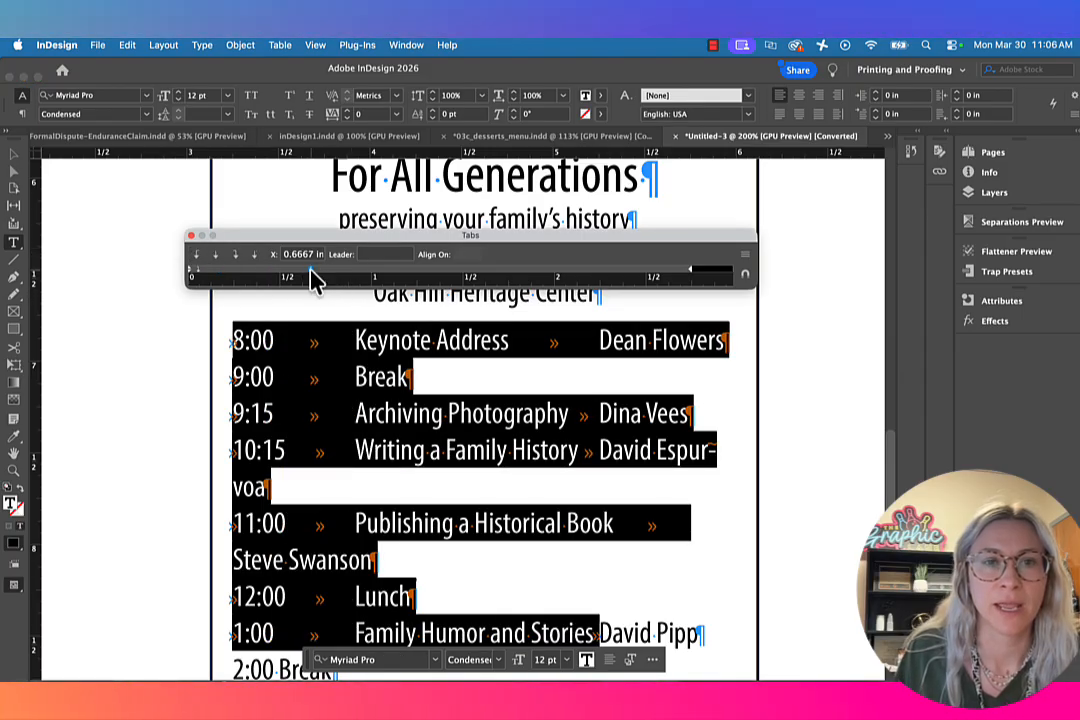
left_click_drag(313, 280, 340, 280)
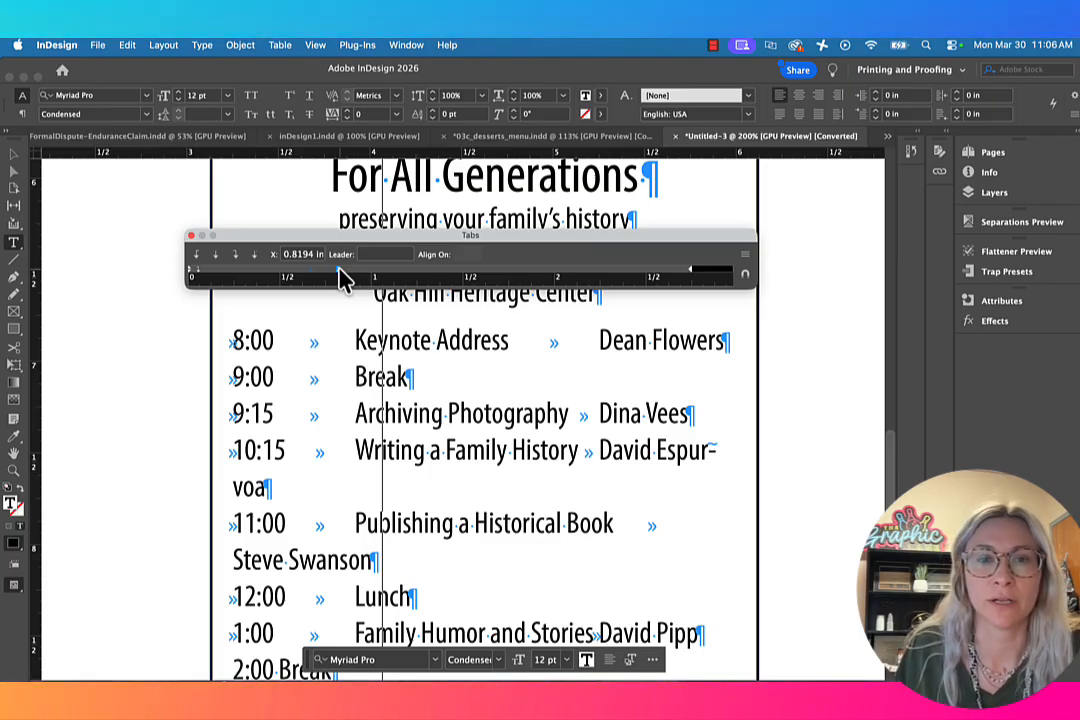
key("super+a")
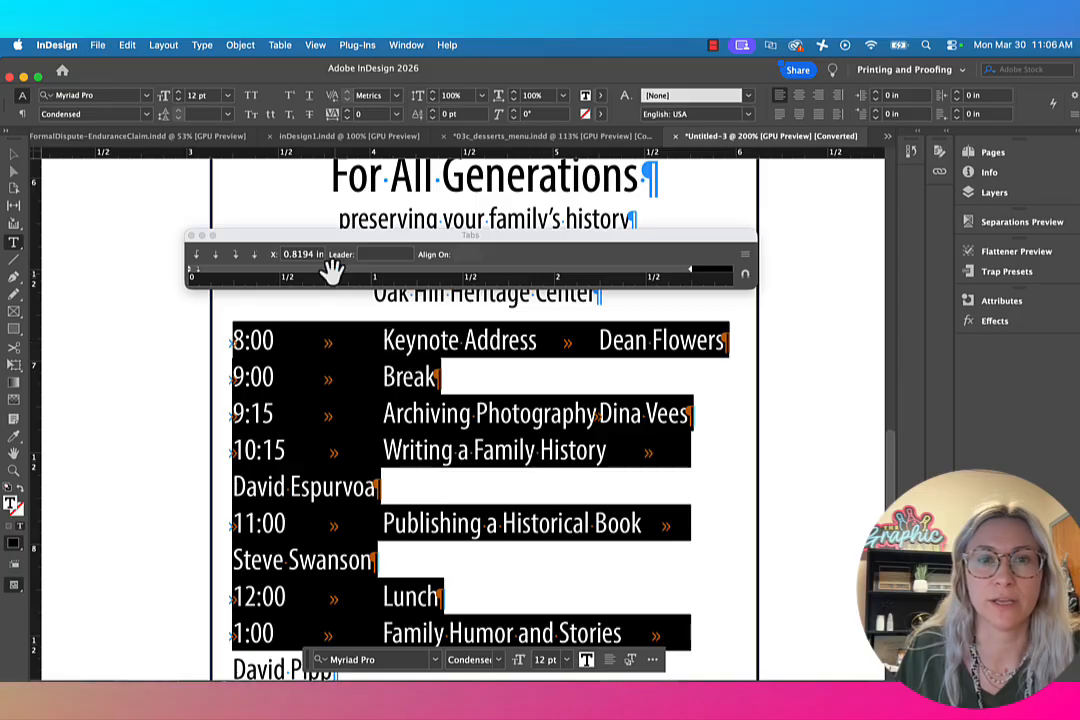
left_click_drag(332, 270, 308, 280)
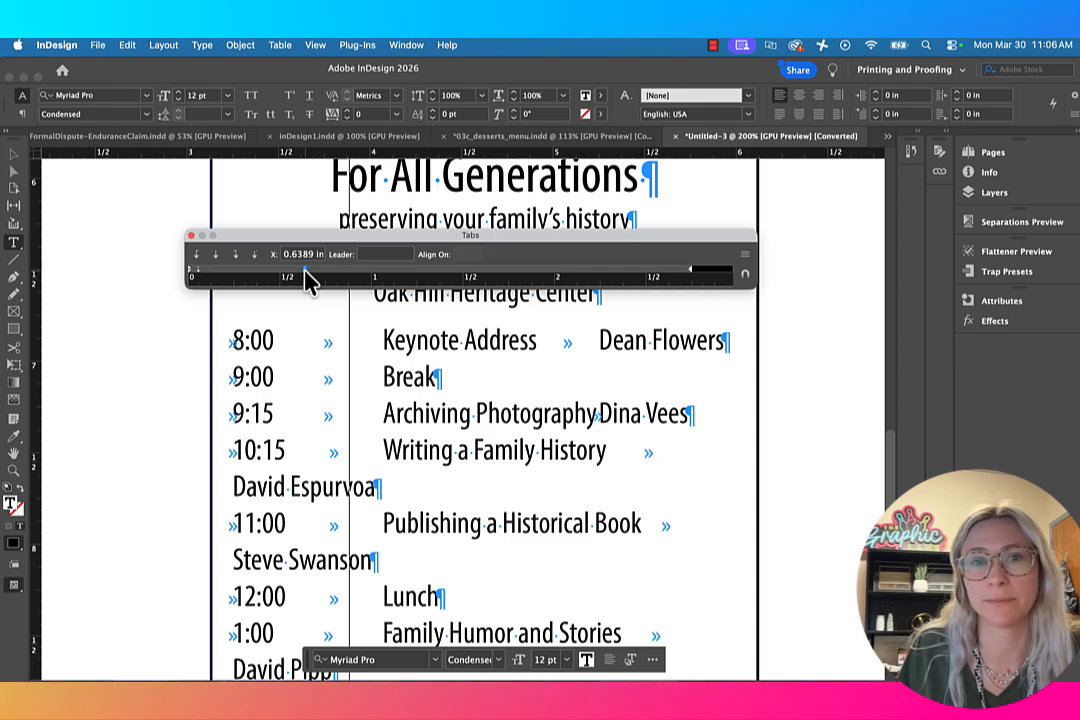
left_click_drag(306, 271, 306, 271)
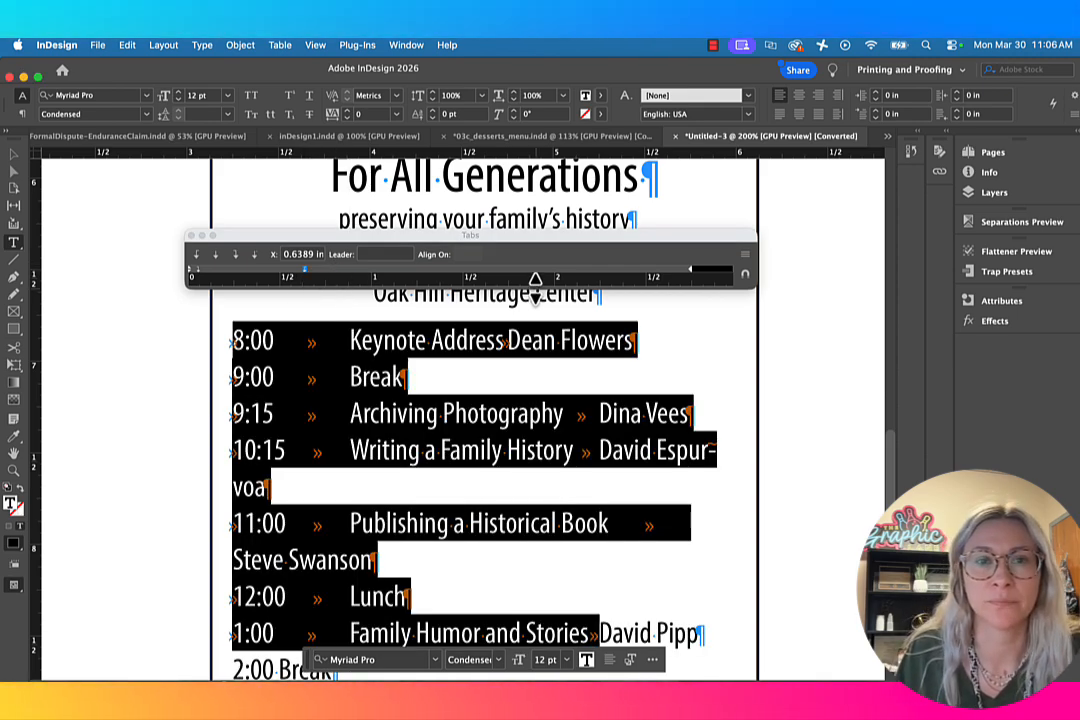
Step: Add a right-justified third tab stop for the speaker names and move it to the right indent at 2.7222 in
left_click(659, 273)
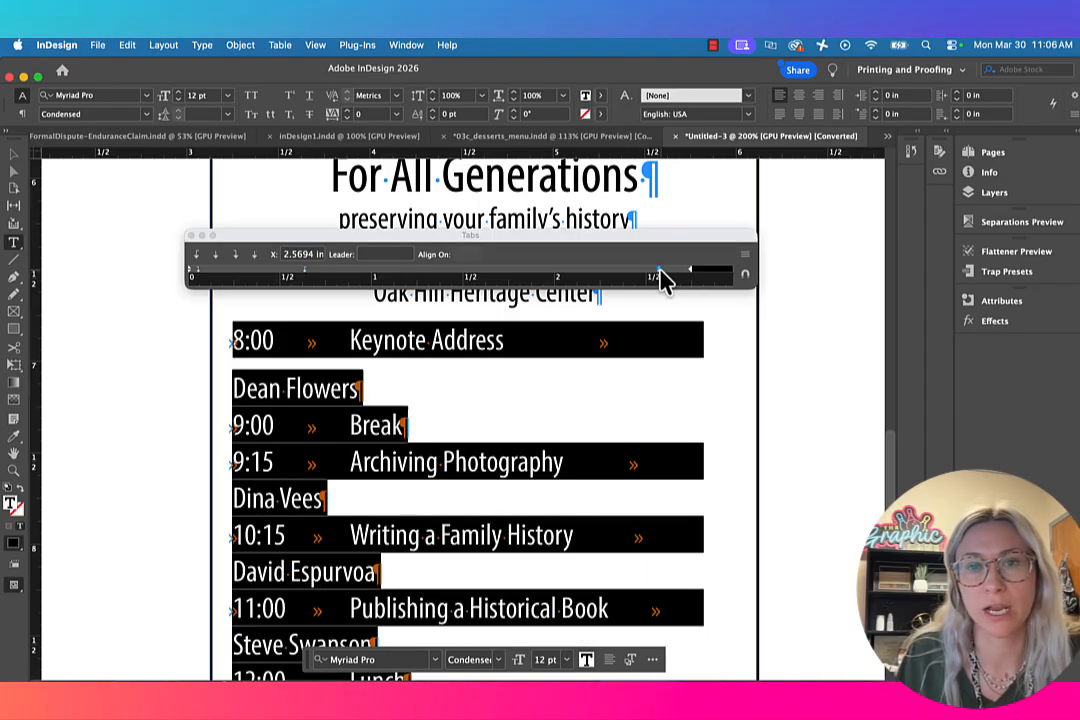
left_click(235, 257)
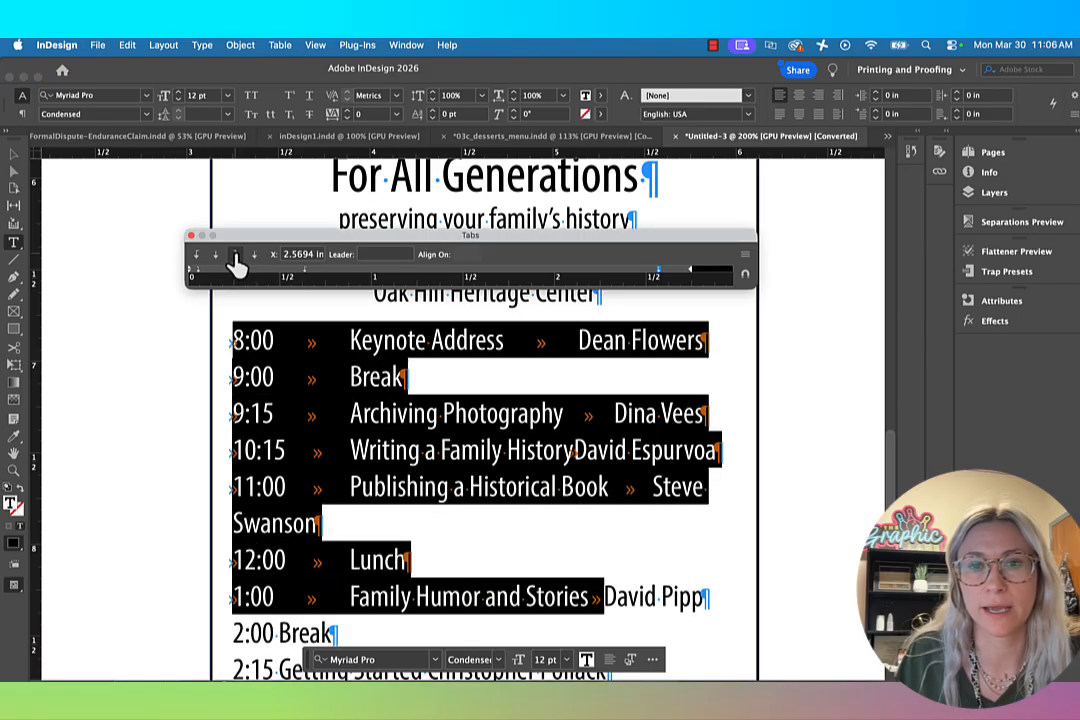
left_click_drag(659, 277, 690, 278)
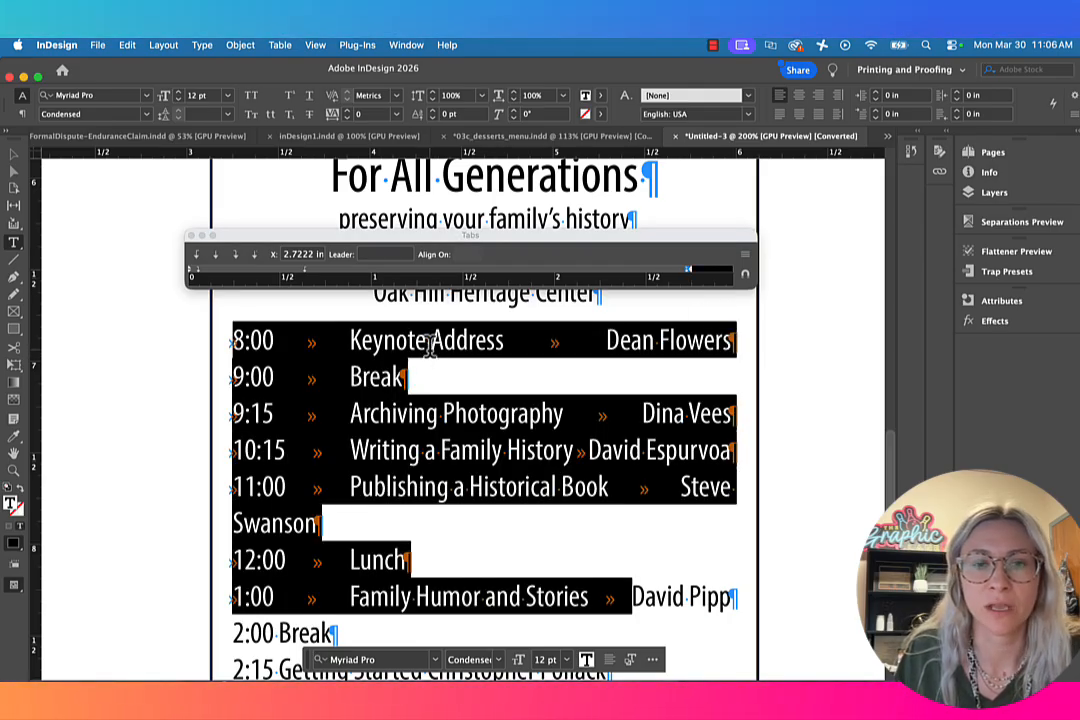
scroll(632, 456, "down", 1)
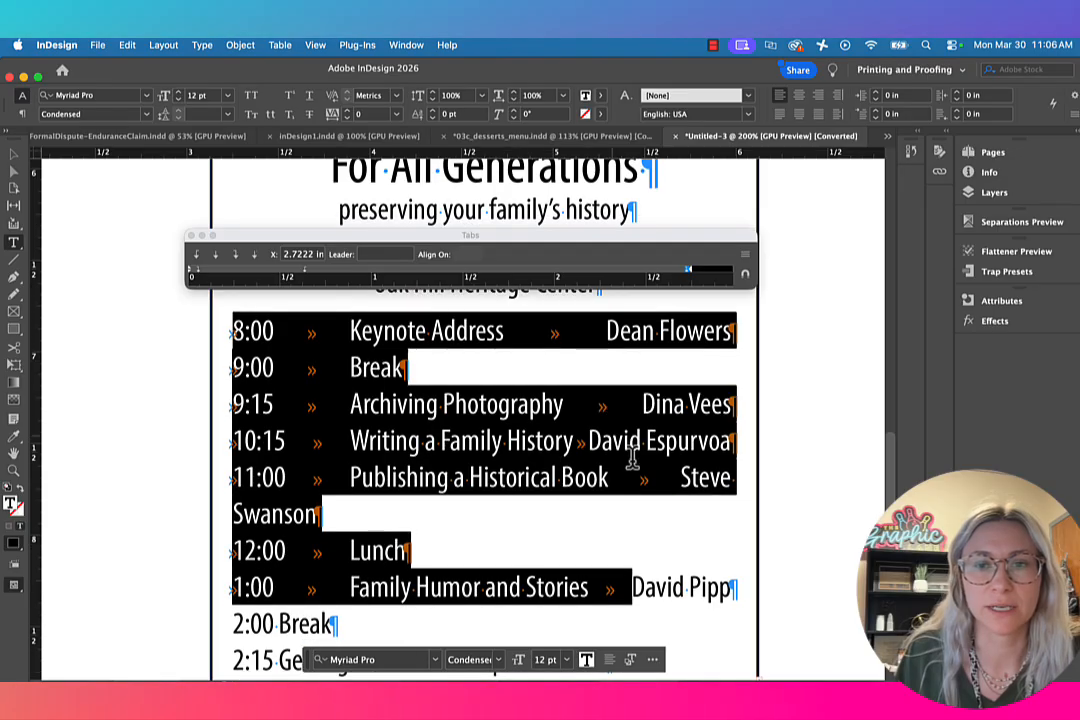
scroll(619, 506, "down", 3)
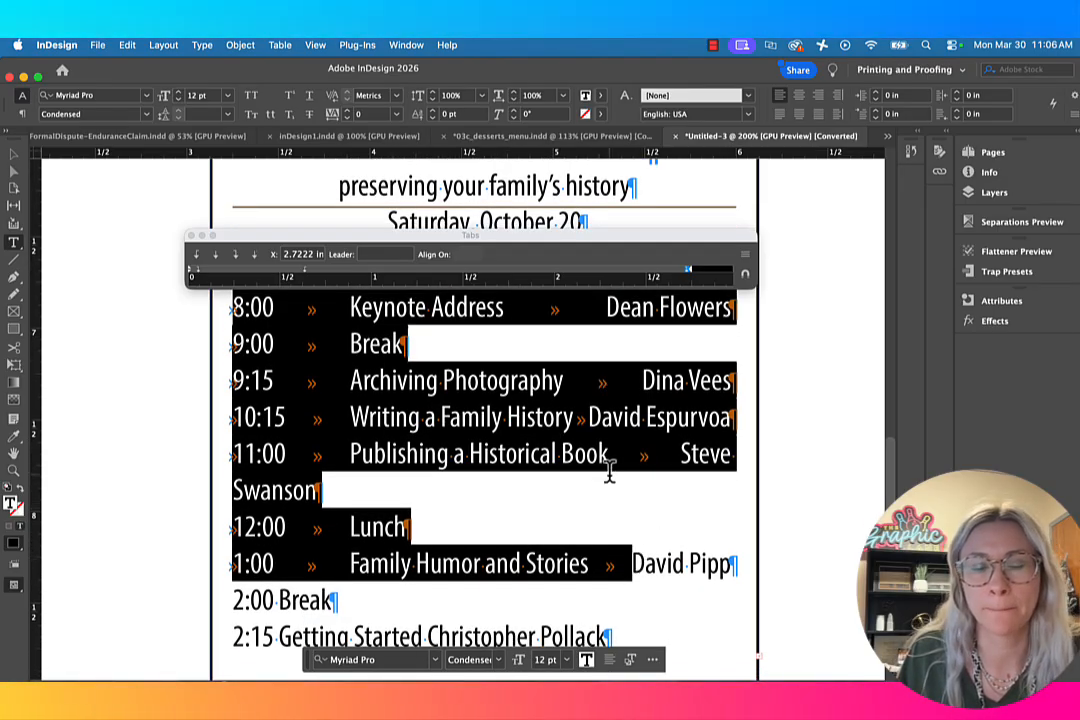
scroll(608, 475, "up", 5)
scroll(640, 470, "down", 2)
scroll(596, 473, "down", 5)
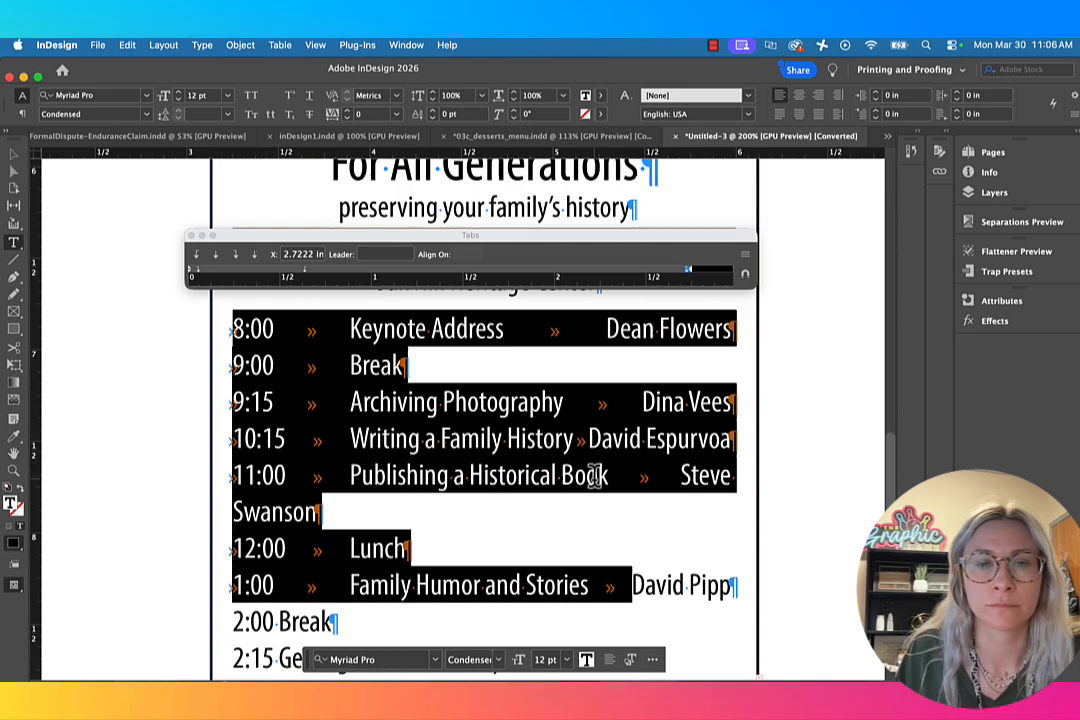
scroll(595, 475, "up", 5)
scroll(594, 475, "down", 2)
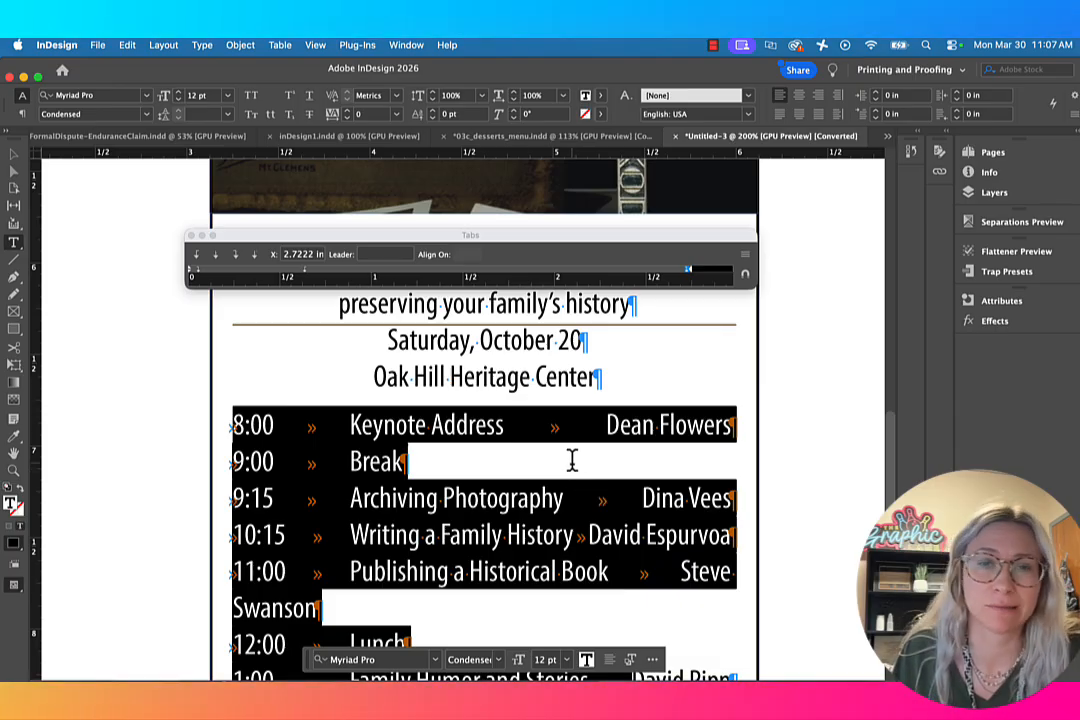
scroll(572, 459, "down", 4)
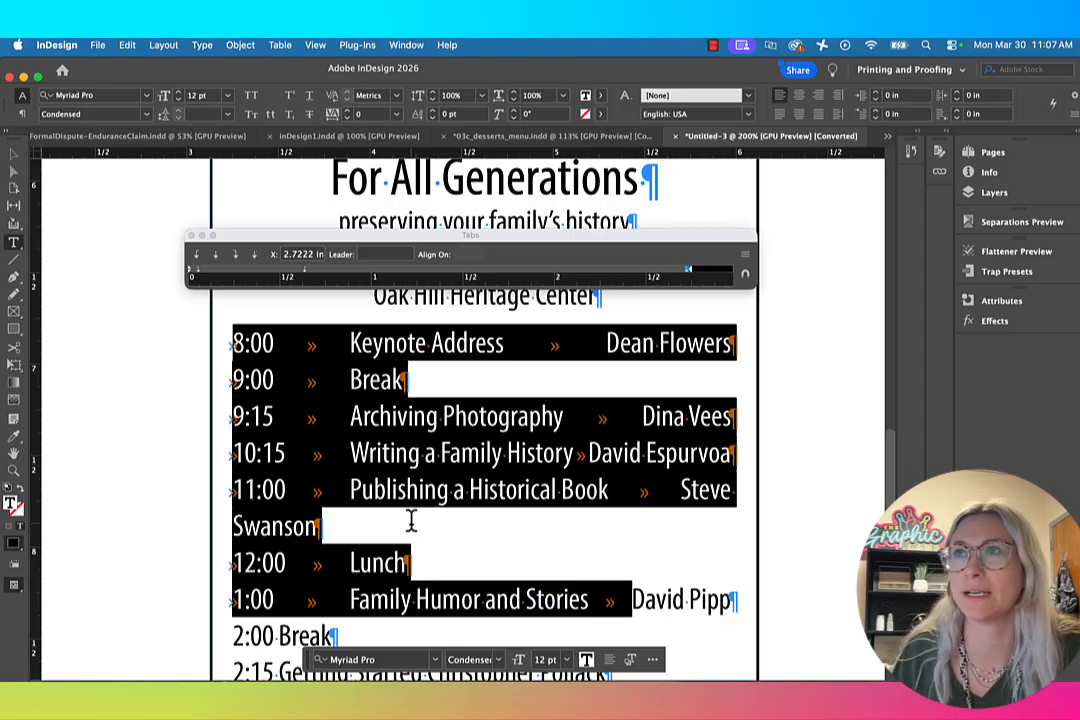
key("super+Tab")
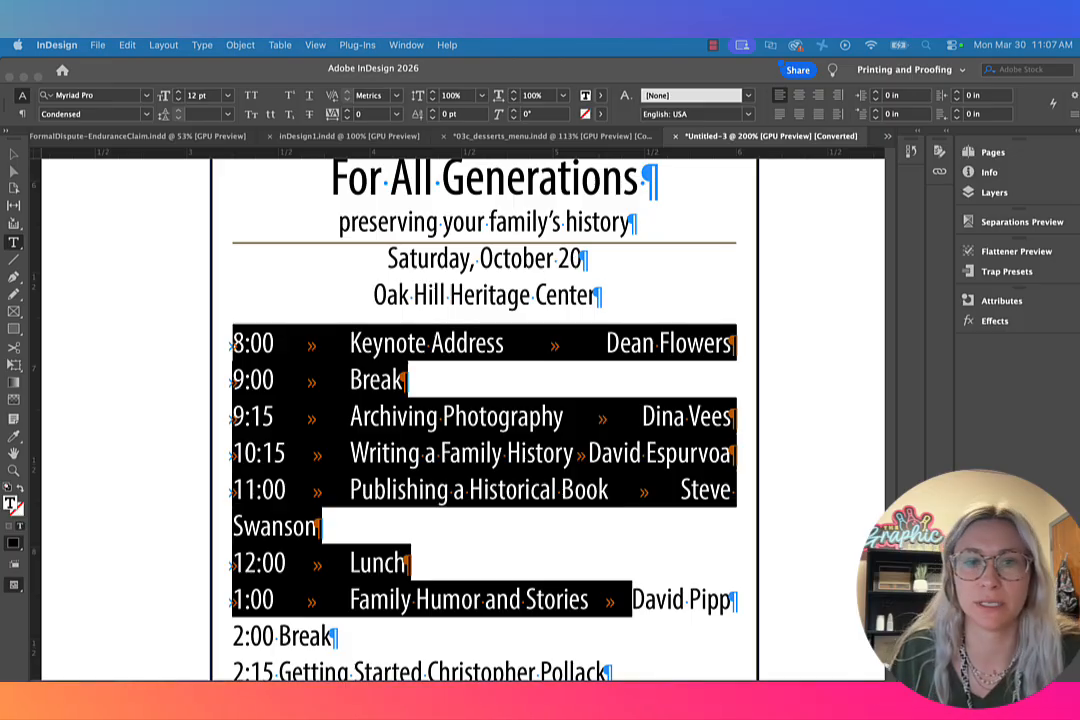
key("super+Tab")
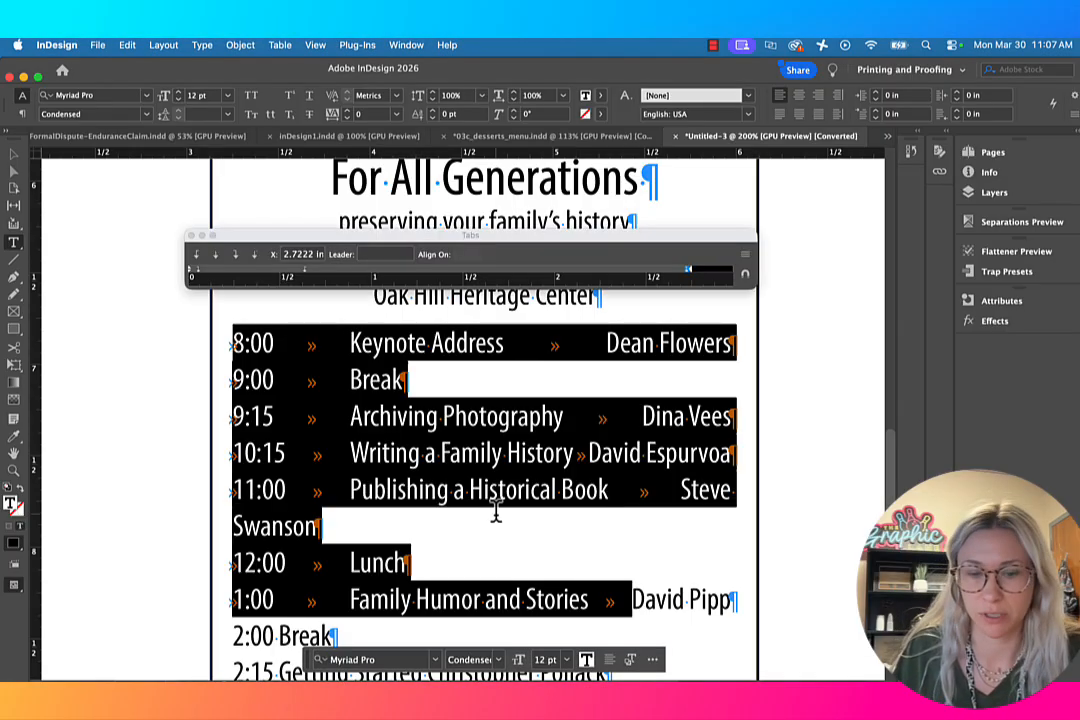
Step: Set the schedule lines from 8:00 through 2:15 to 10 pt type with 12 pt leading
key("super+minus")
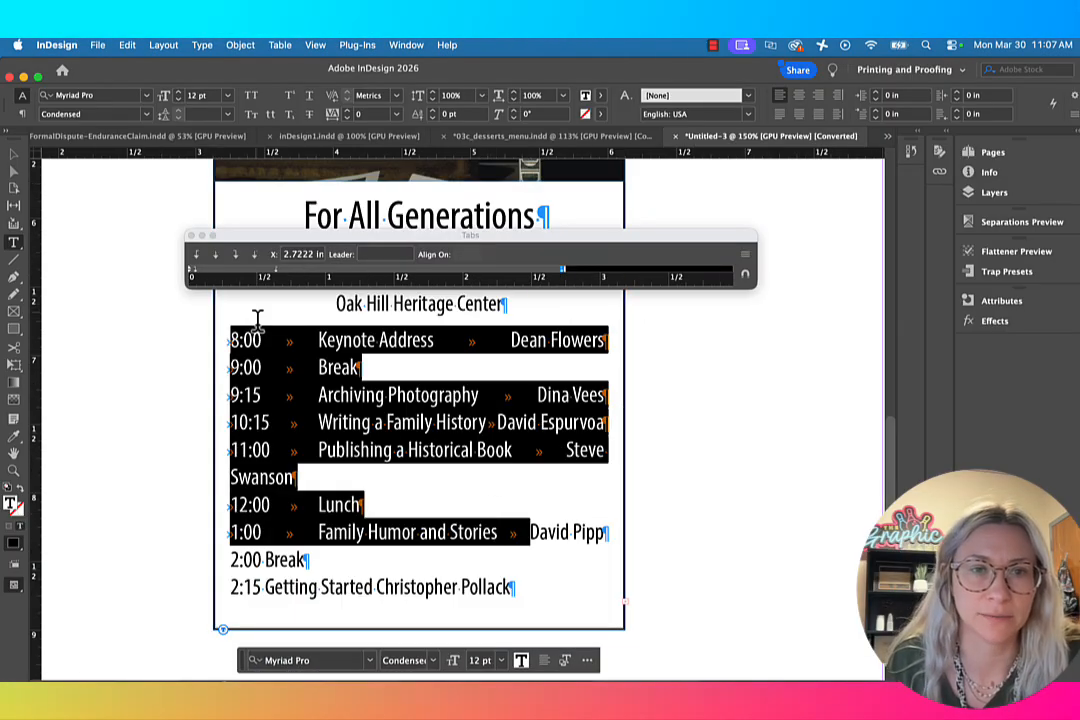
left_click(225, 338)
left_click_drag(225, 338, 571, 607)
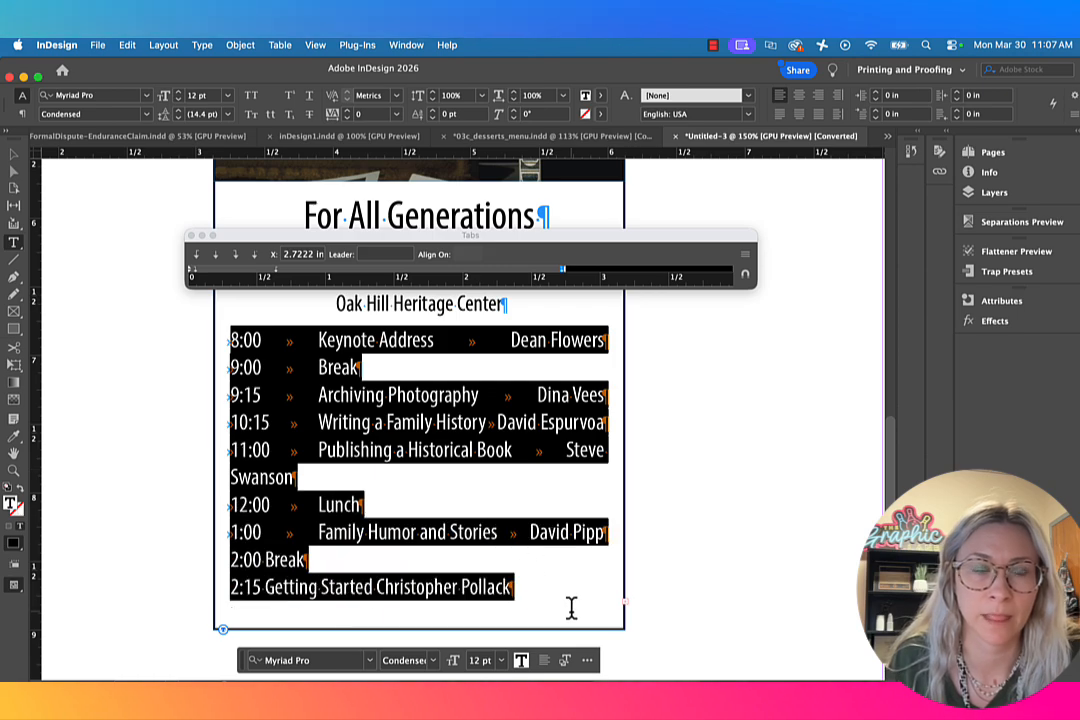
left_click(164, 96)
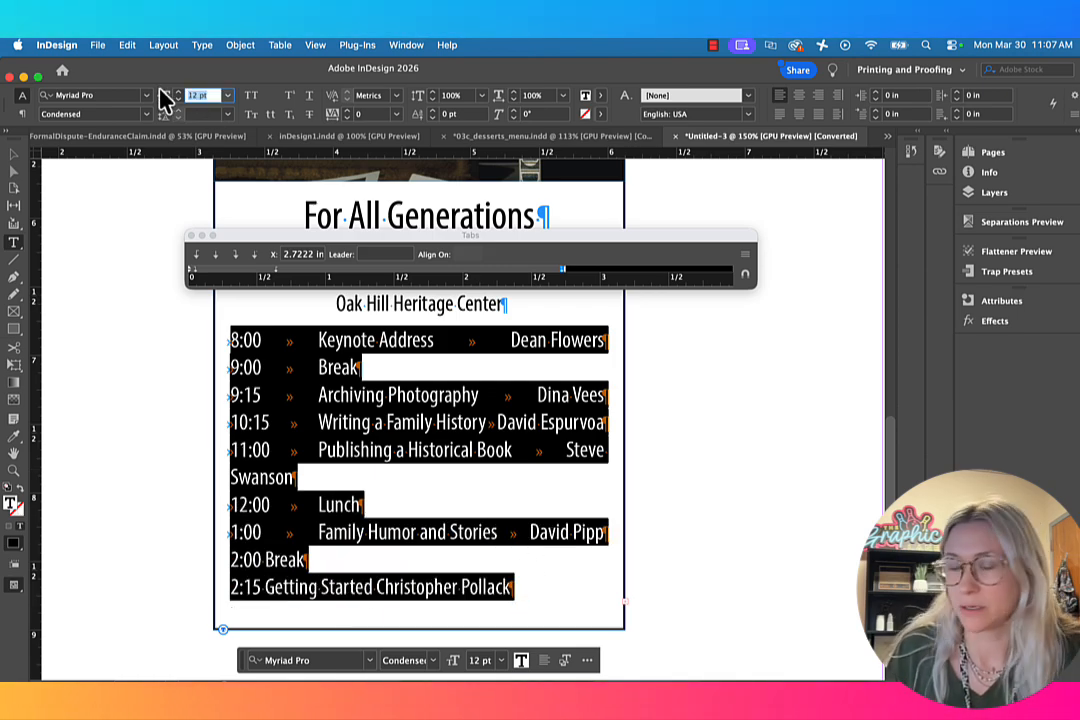
type("10")
key("Return")
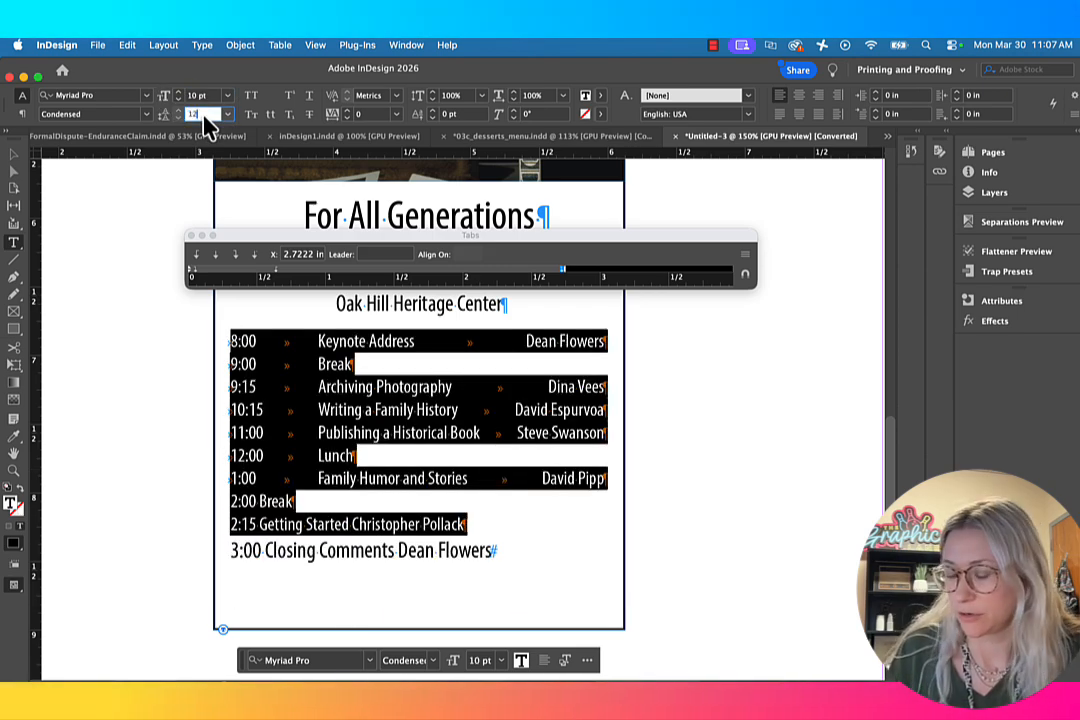
Step: Set the schedule lines from 1:00 through the closing 3:00 line to 10 pt type with 12 pt leading
left_click_drag(495, 537, 200, 451)
left_click(200, 96)
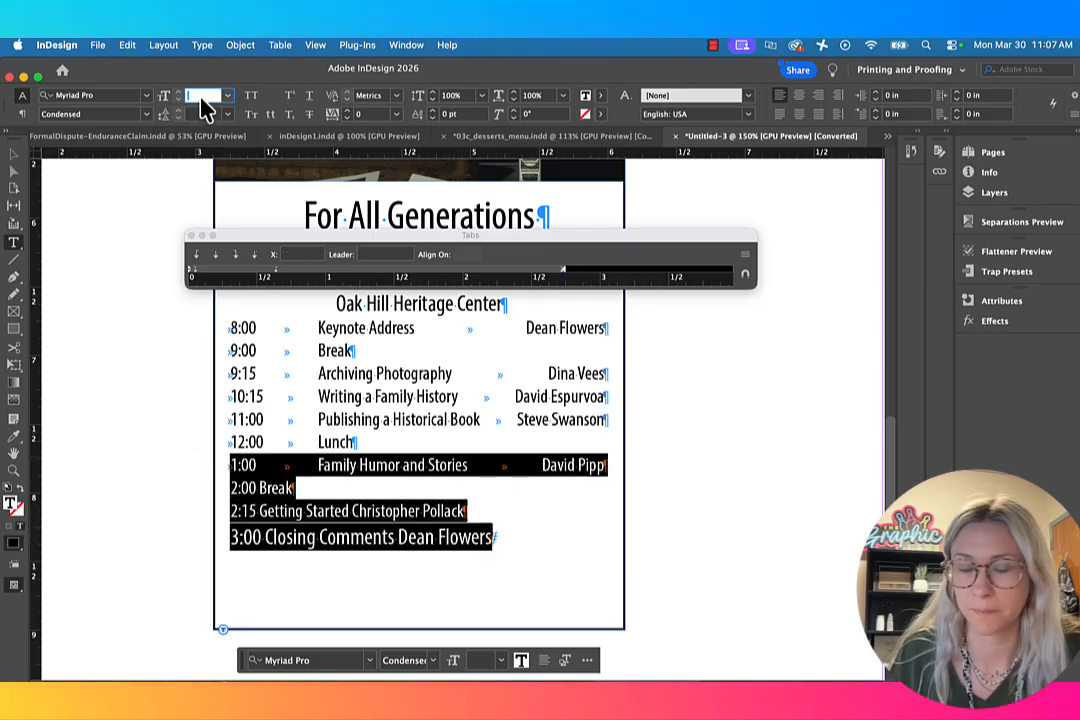
type("10")
left_click(210, 116)
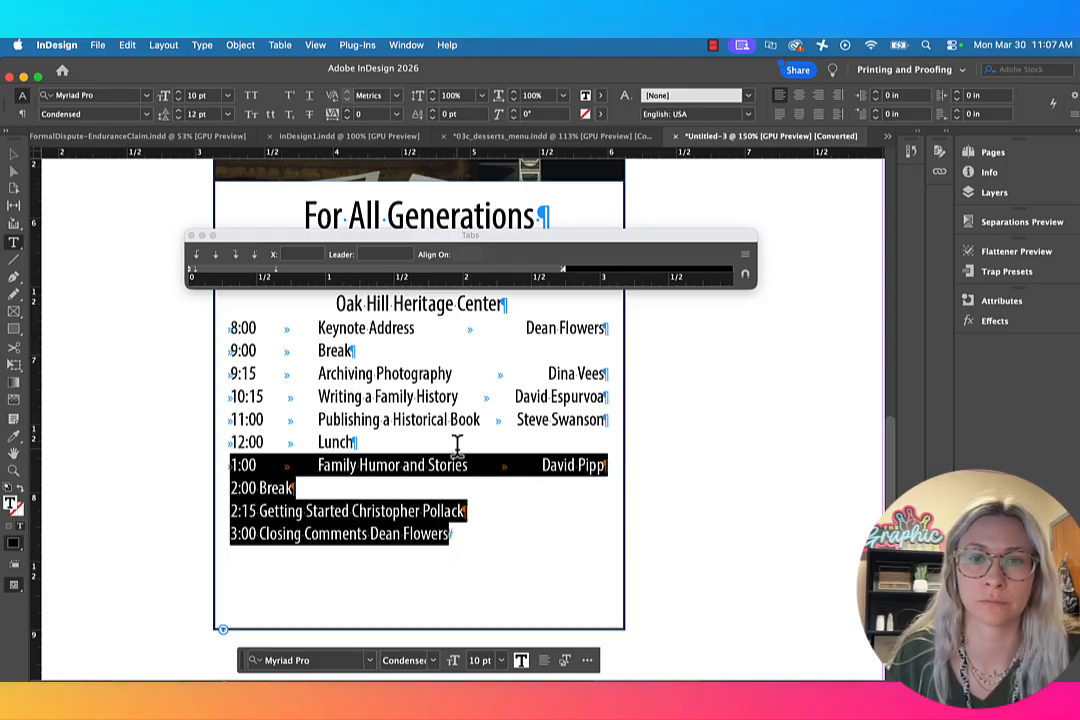
left_click(461, 488)
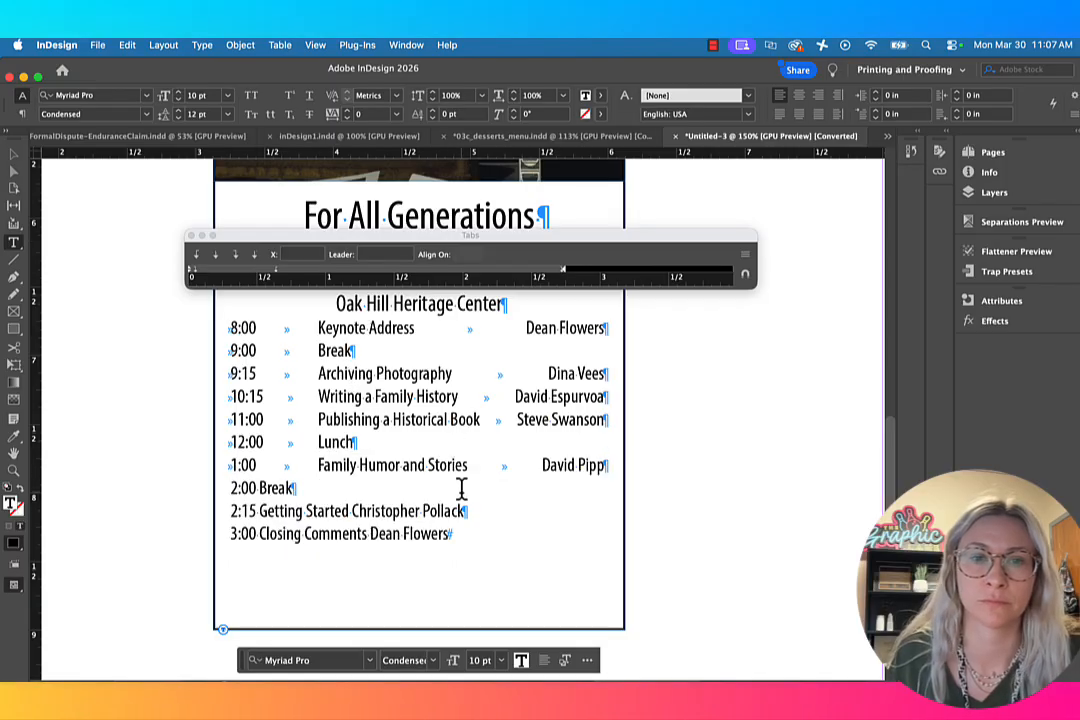
Step: Insert a tab before 2:00 and another in place of the space between 2:00 and Break
left_click(232, 488)
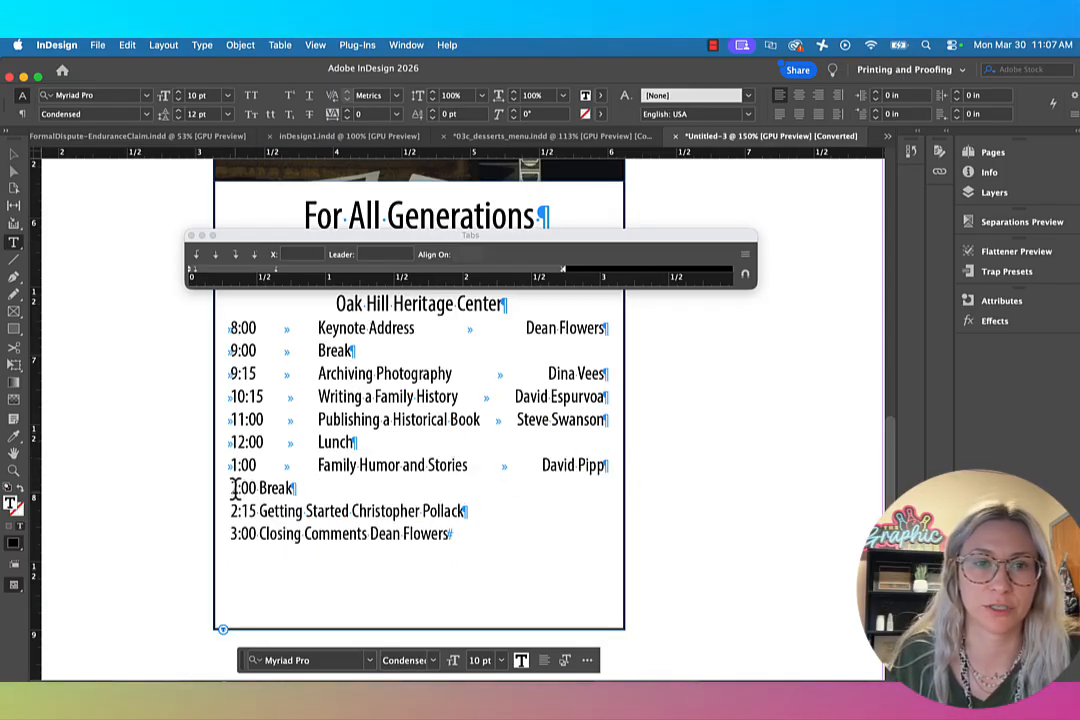
key("Tab")
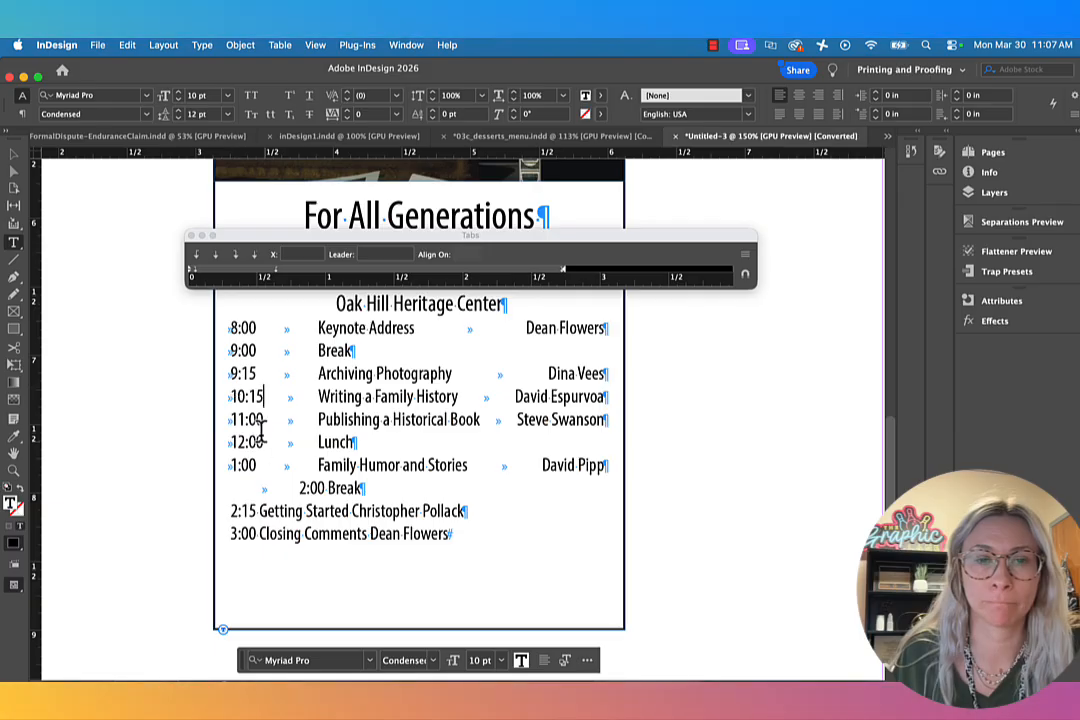
left_click(327, 488)
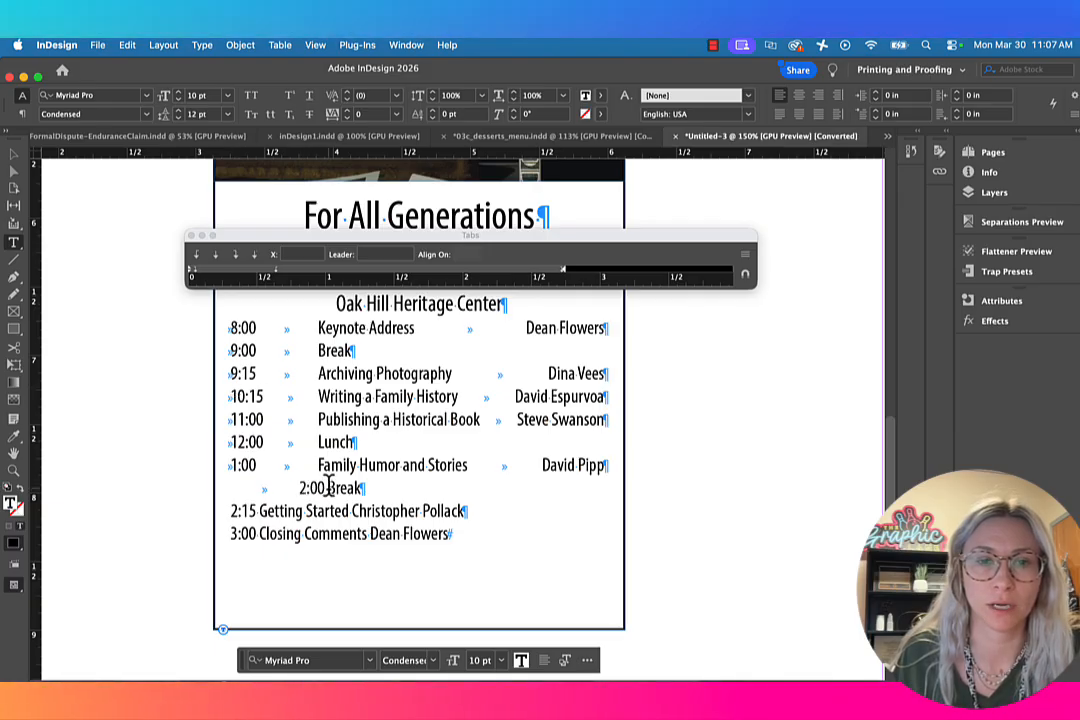
key("Tab")
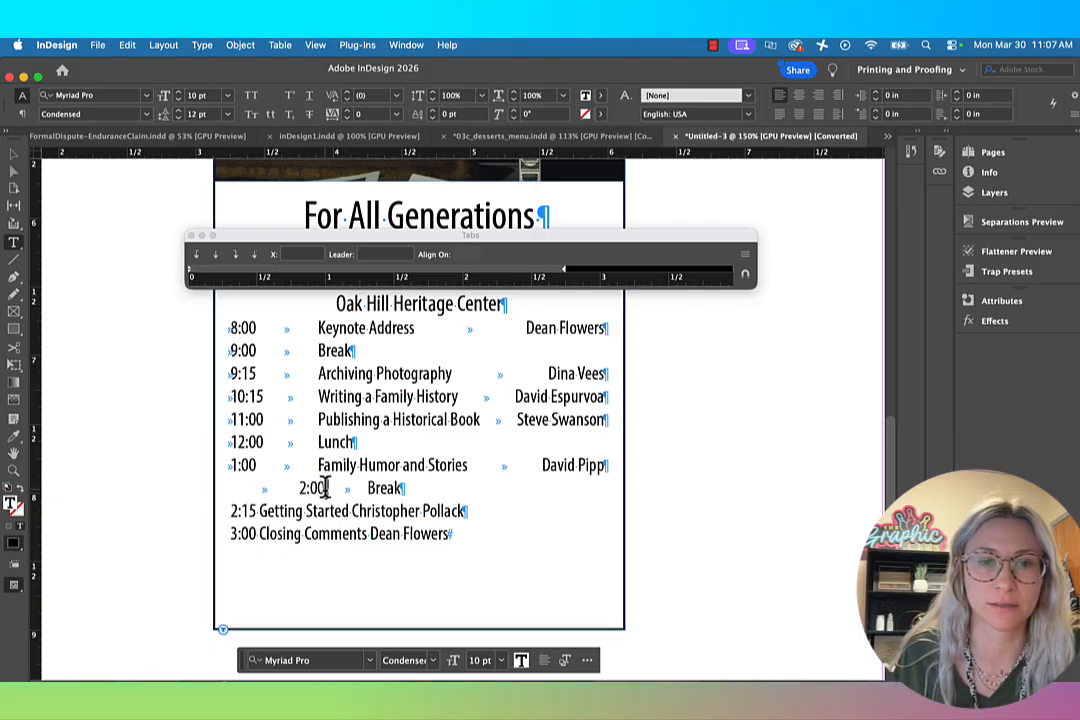
key("Tab")
key("BackSpace")
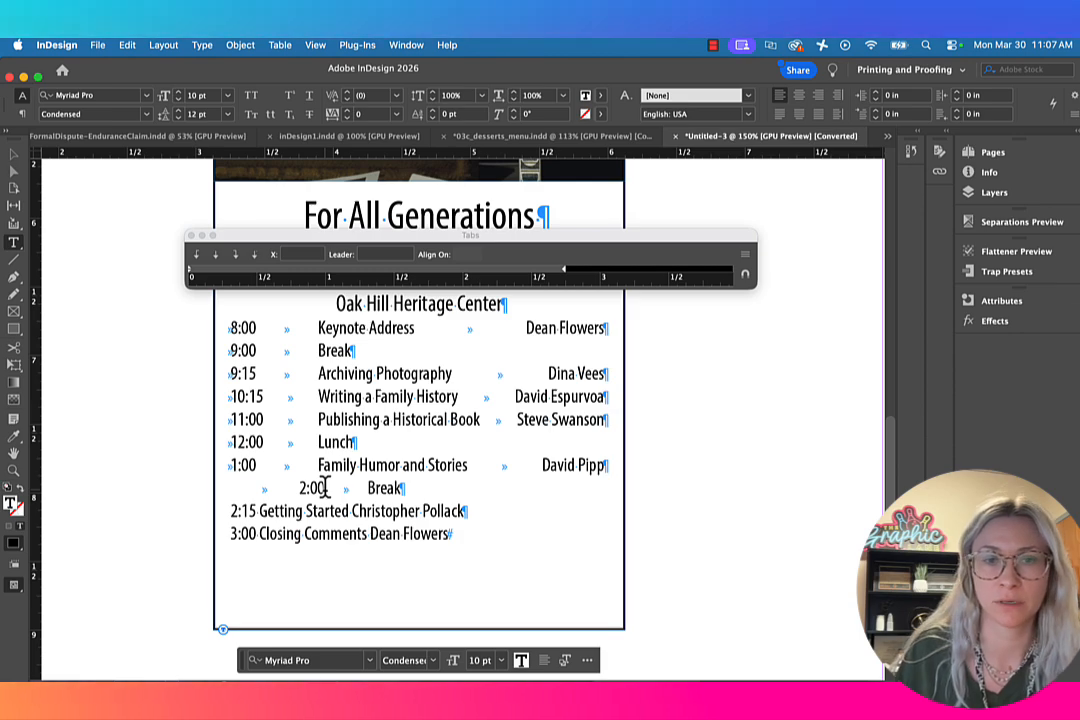
Step: Insert a tab before the time and another between time and session title in the 2:15 and 3:00 lines
left_click(233, 510)
key("Tab")
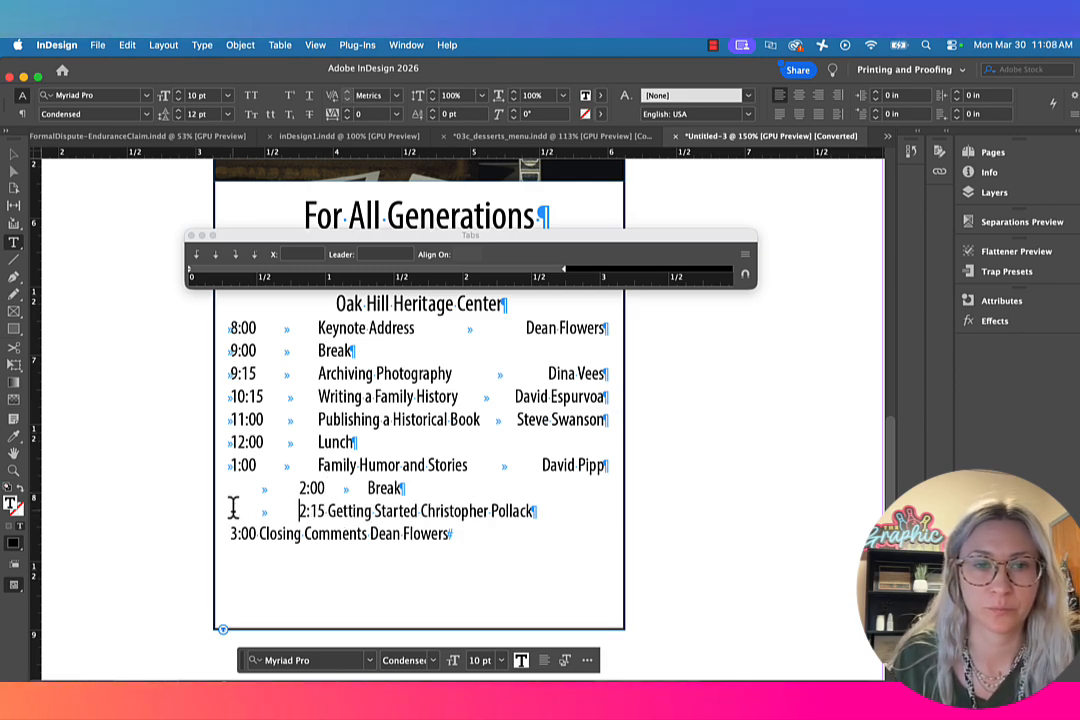
left_click(322, 511)
key("Tab")
left_click(231, 533)
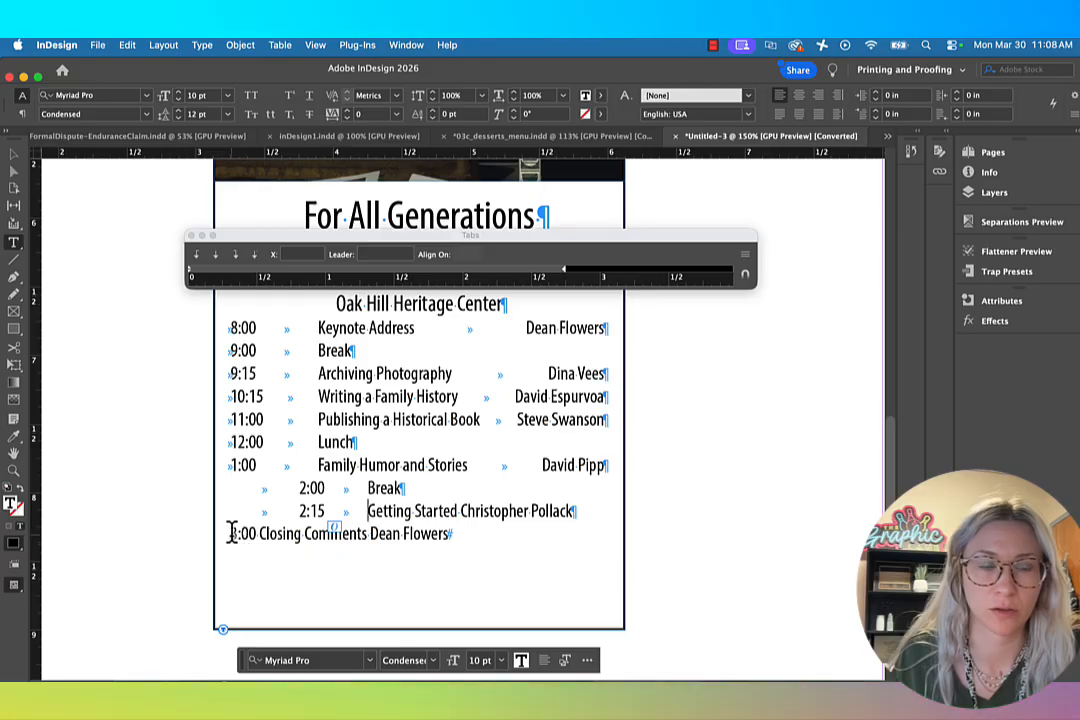
key("Tab")
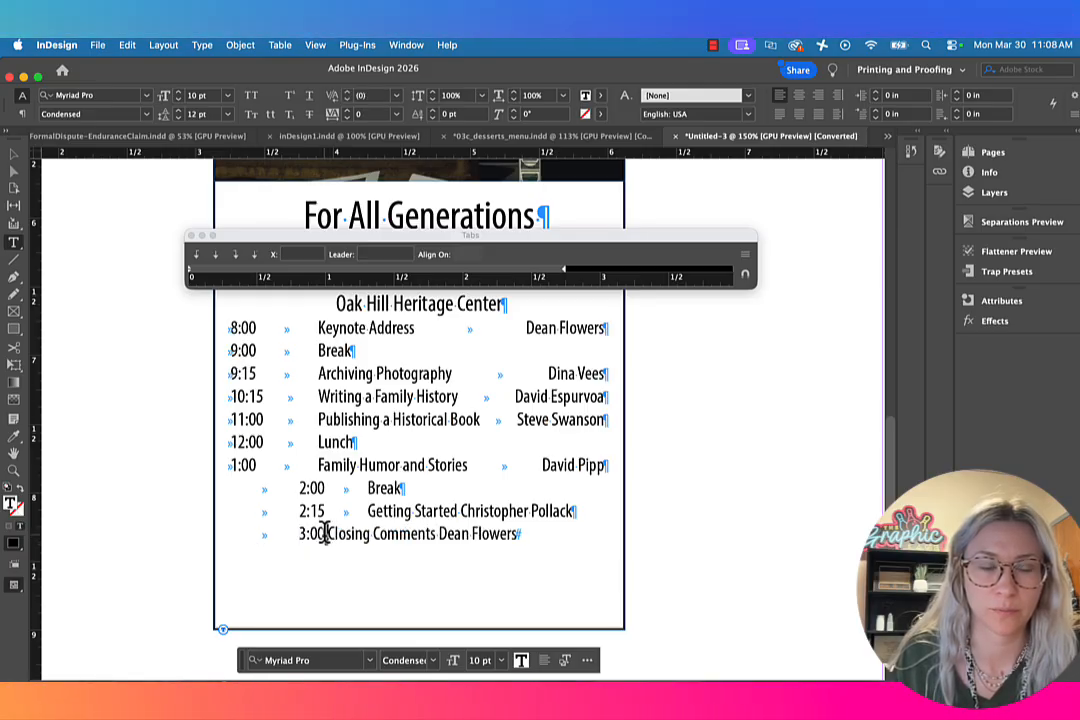
left_click(325, 533)
key("Tab")
Step: Select the 2:00, 2:15 and 3:00 lines and add a right-justified tab stop for the times at 0.0694 in
left_click_drag(530, 533, 149, 501)
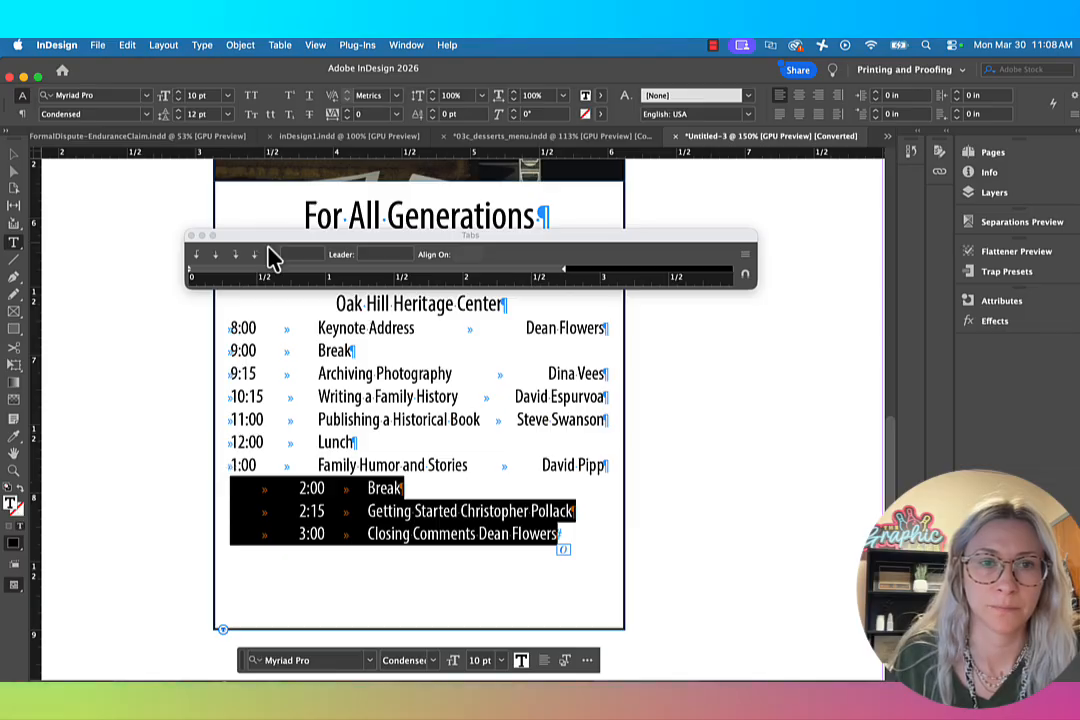
left_click(200, 277)
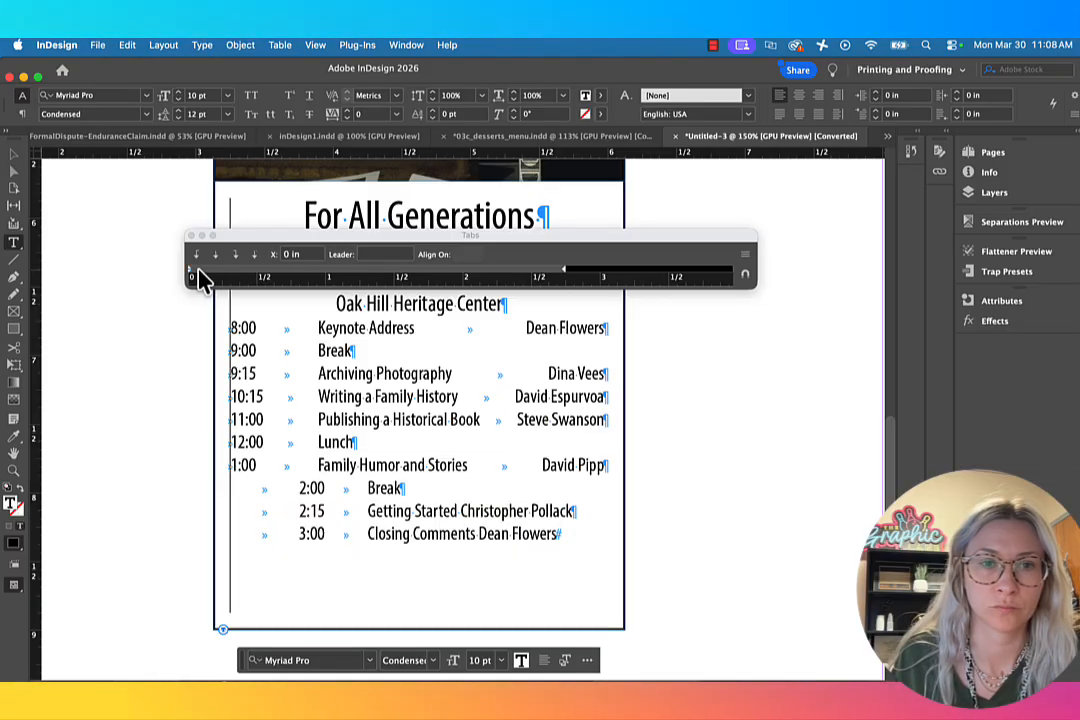
mouse_move(198, 270)
left_mouse_down()
mouse_move(203, 280)
mouse_move(197, 270)
left_mouse_up()
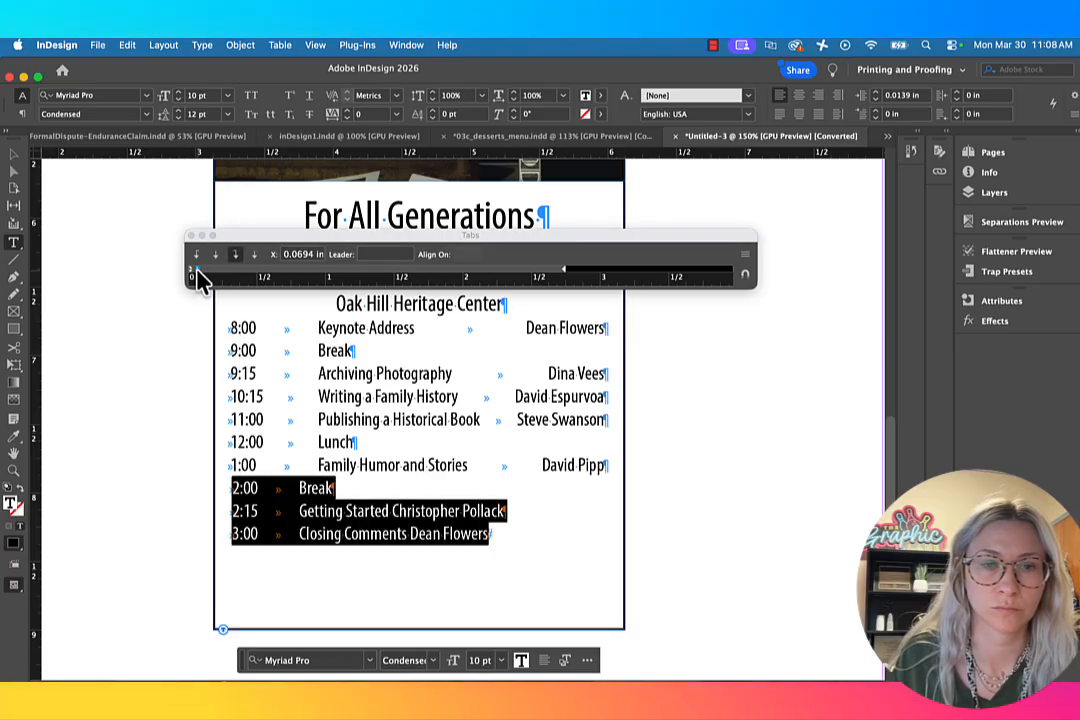
Step: Add a left-justified tab stop aligning the last three titles with those above, and a right-justified stop at the right indent, 2.7222 in
left_click_drag(316, 274, 282, 277)
left_click(197, 255)
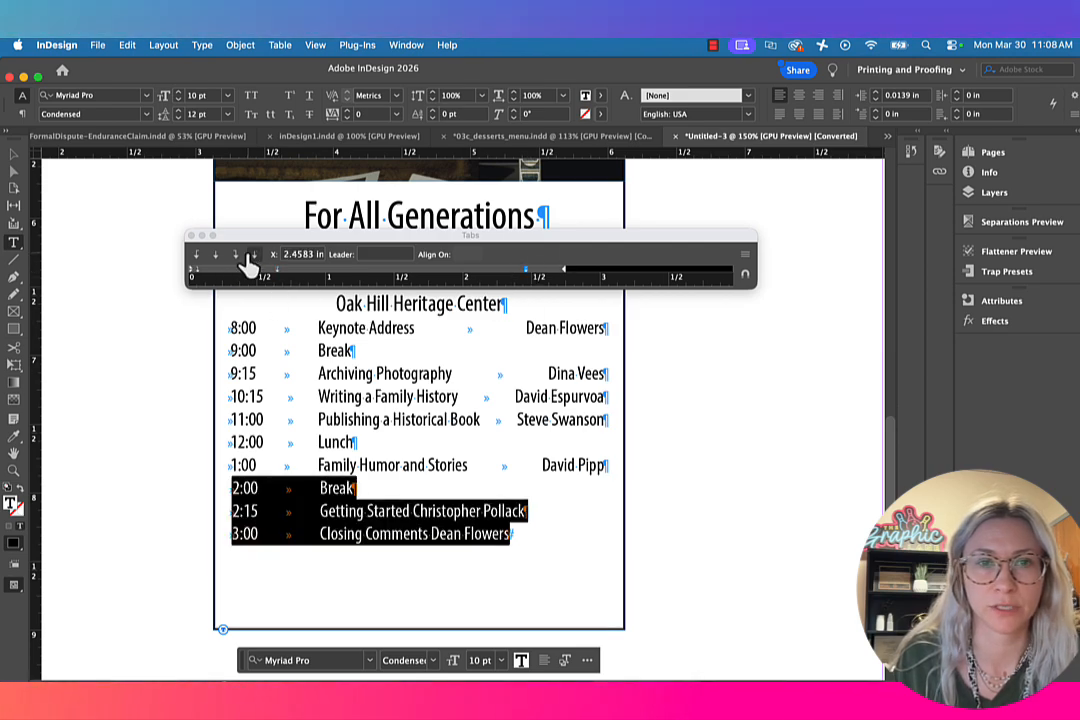
left_click_drag(525, 270, 563, 270)
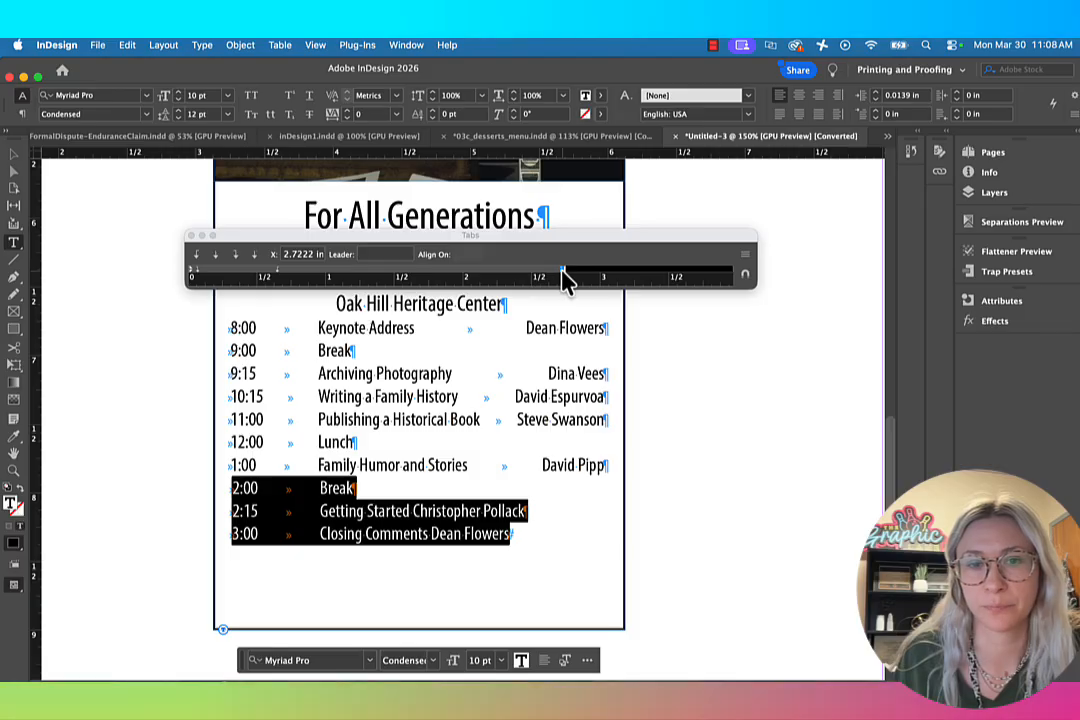
left_click(475, 562)
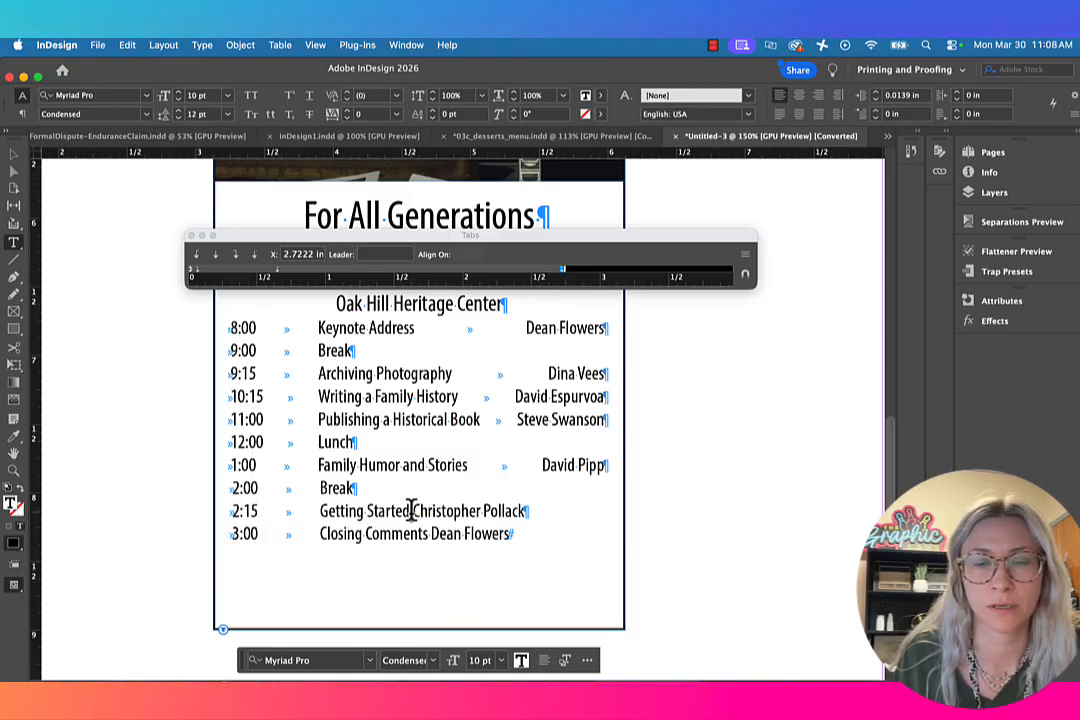
Step: Insert a tab between the session title and the speaker's name in the 2:15 and 3:00 lines
left_click(414, 510)
key("Tab")
left_click(430, 533)
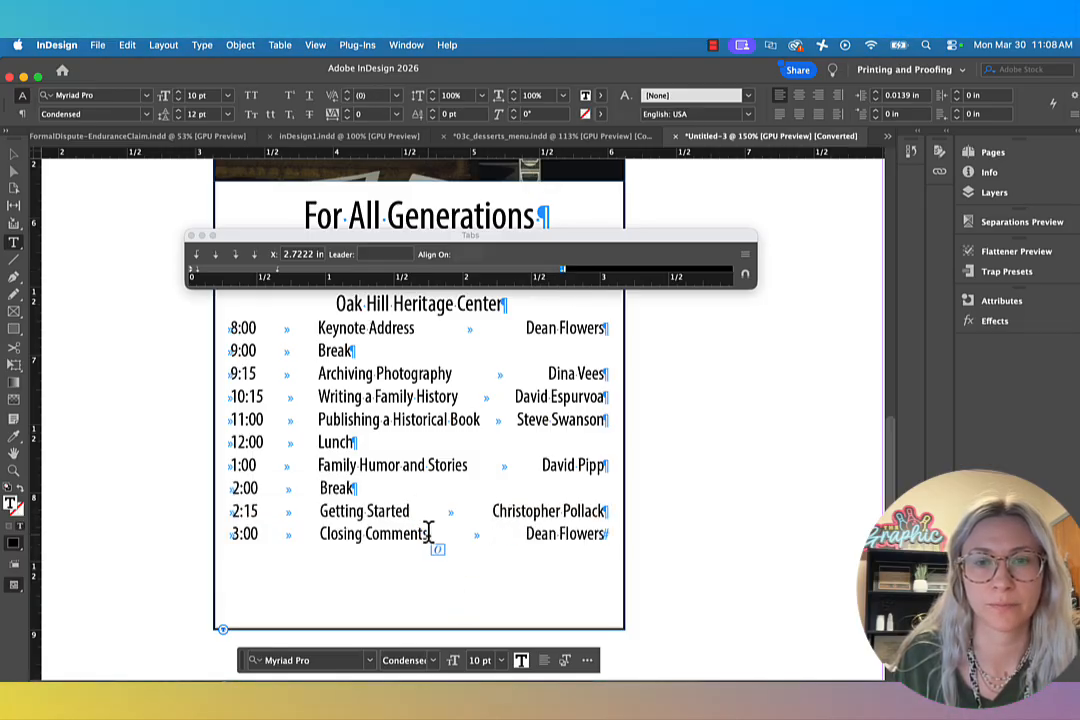
key("Tab")
Step: Move the tab ruler above the heading and increase the 8:00 Keynote Address line's leading to widen the gap below Oak Hill Heritage Center
scroll(447, 500, "up", 1)
left_click_drag(445, 238, 416, 172)
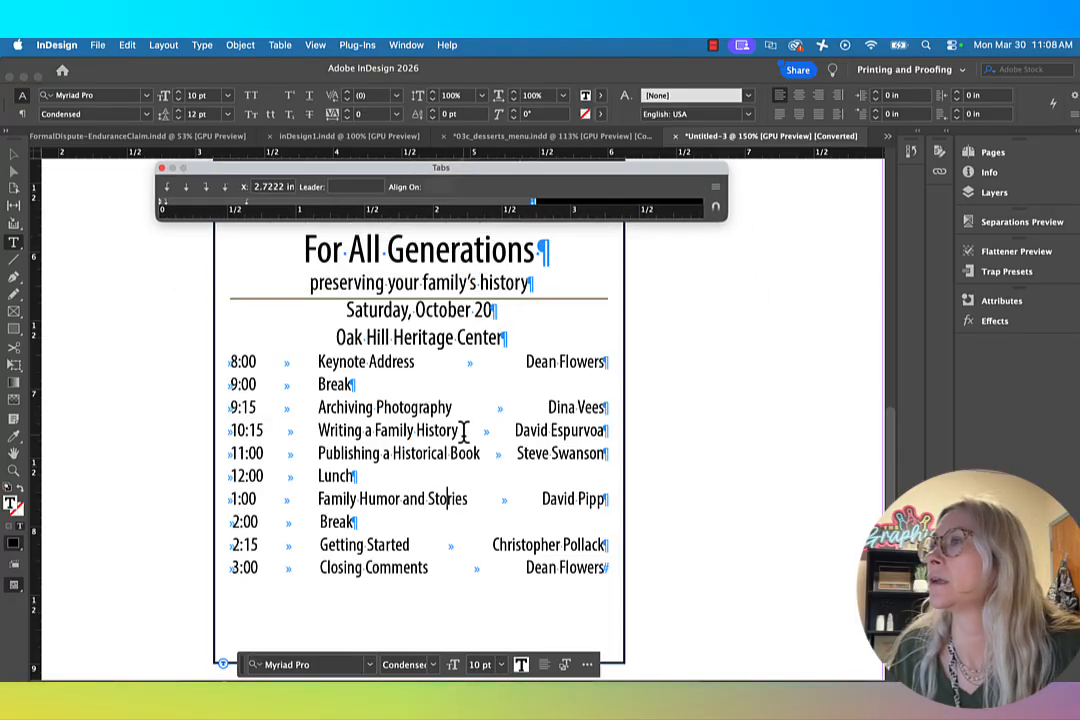
triple_click(430, 363)
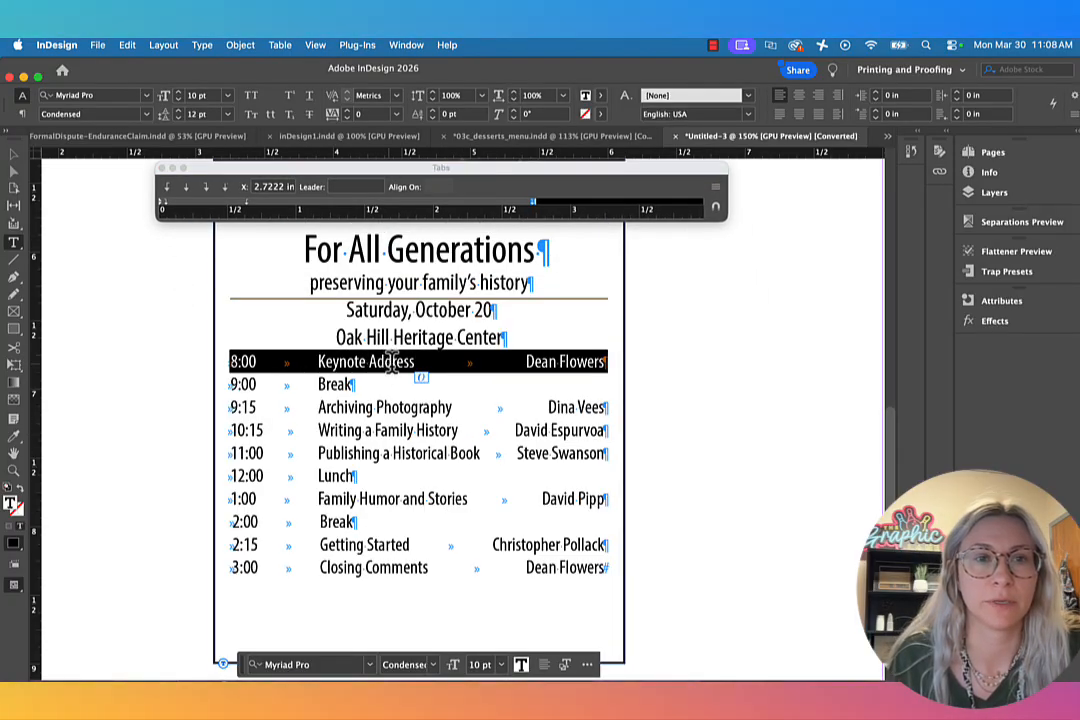
left_click(179, 111)
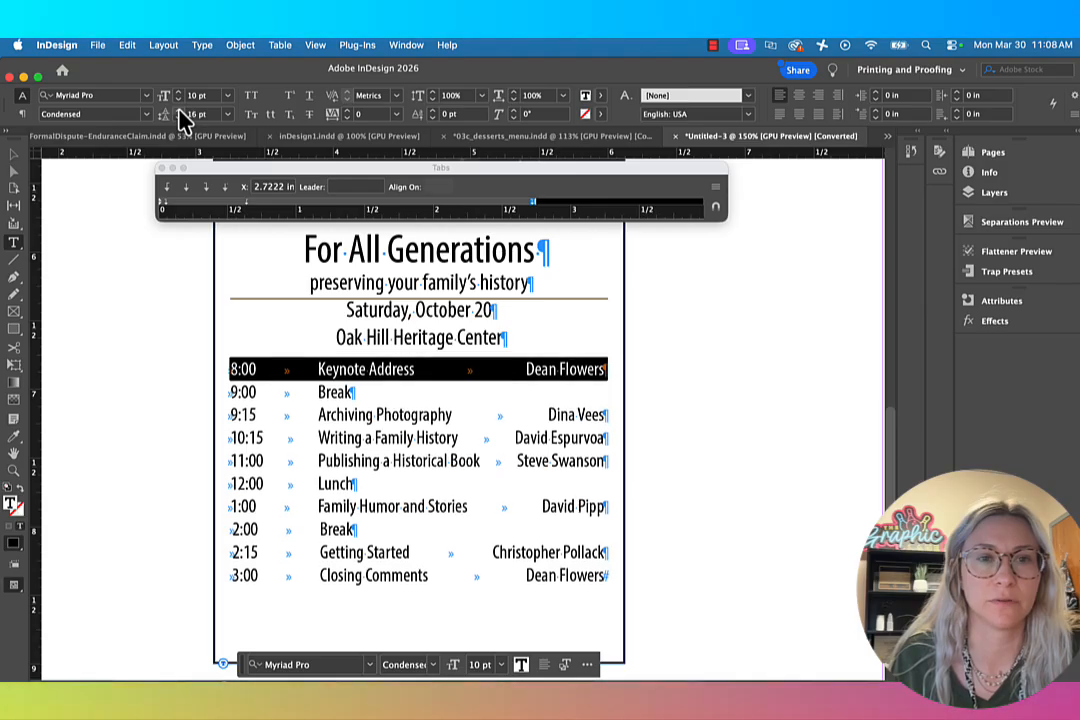
left_click(180, 111)
left_click(497, 461)
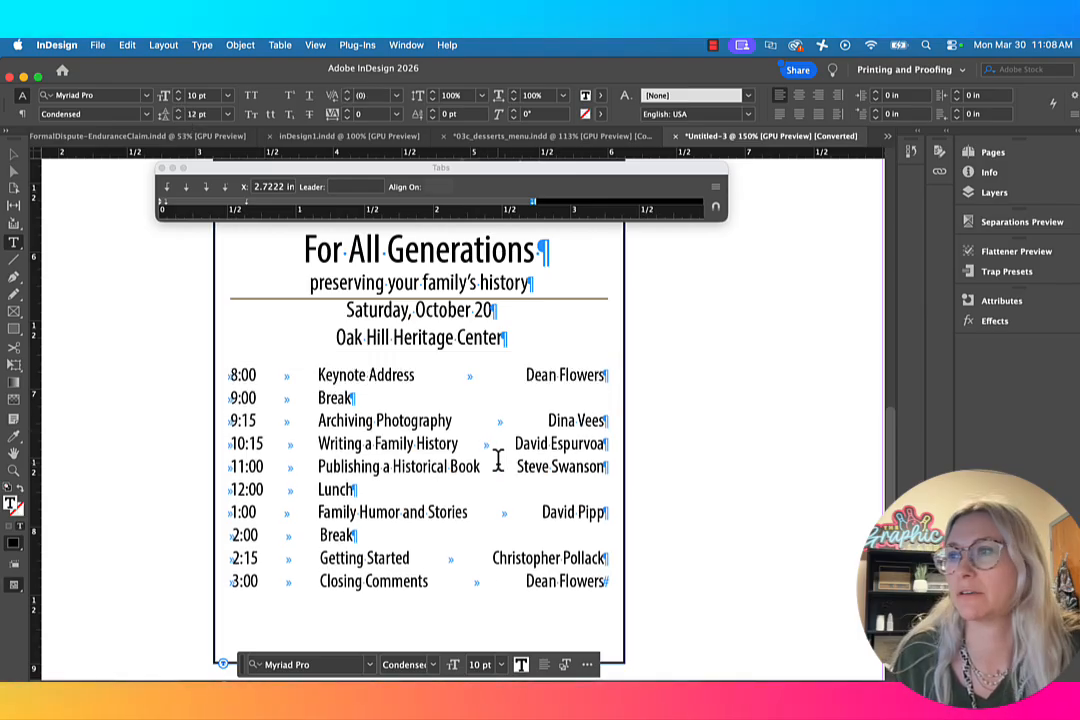
scroll(497, 461, "down", 2)
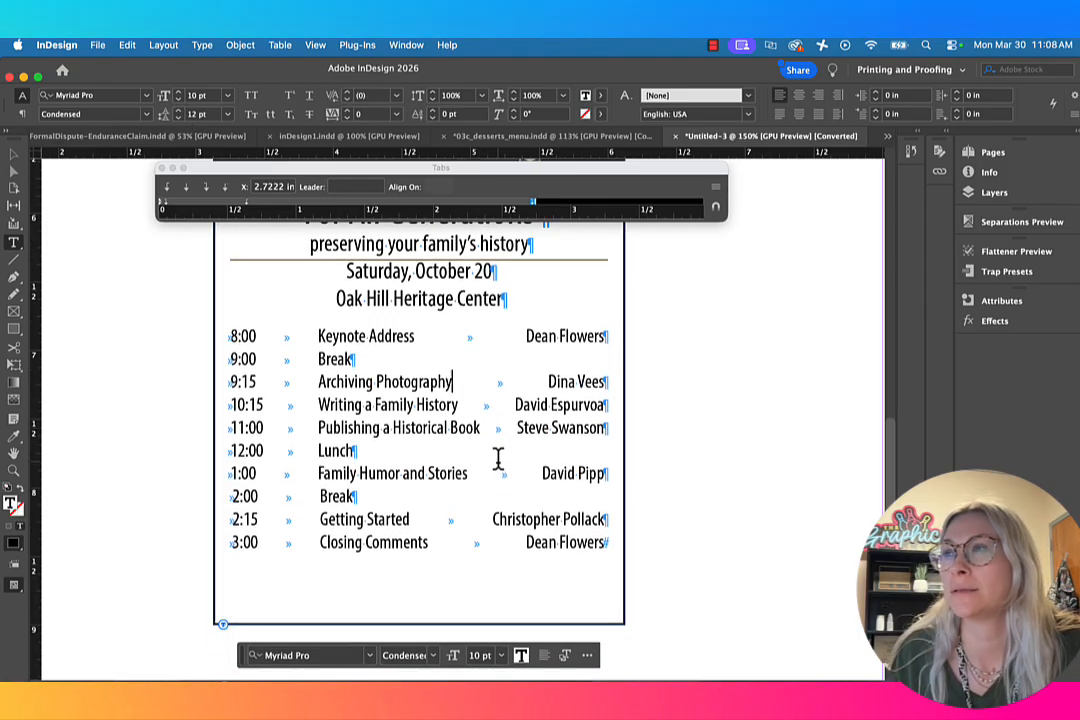